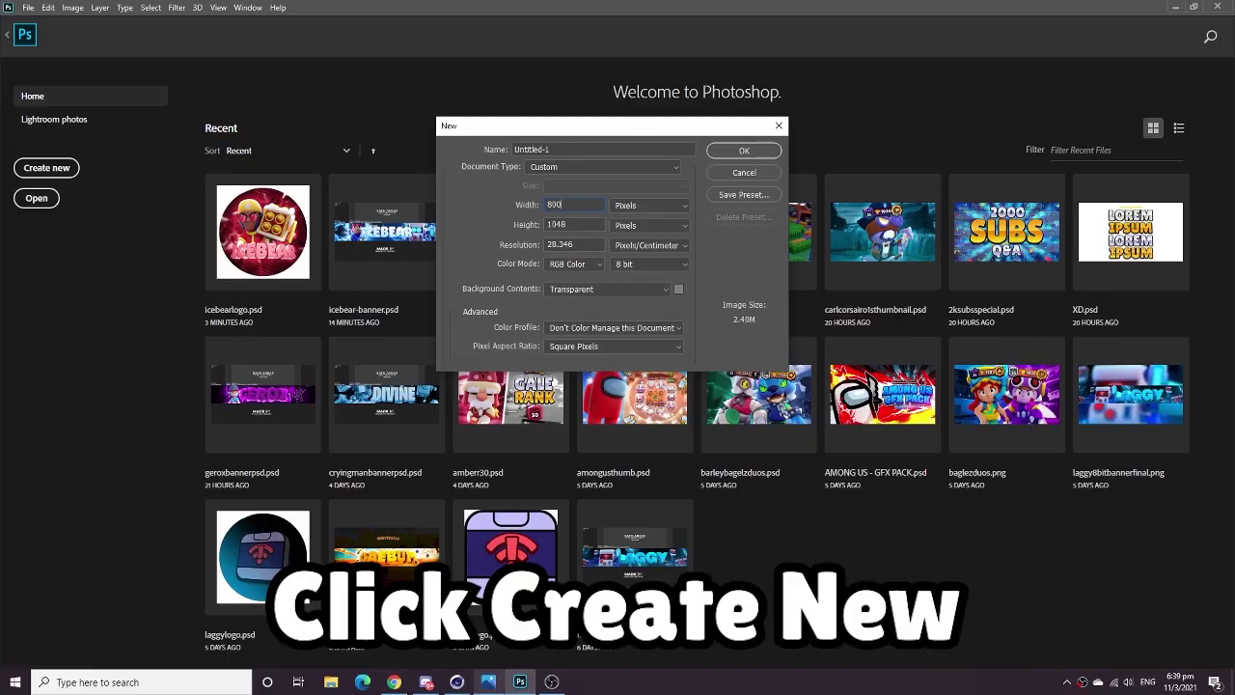
Step: Create a new 800 by 800 pixel RGB document with a transparent background
key(Tab)
key(BackSpace)
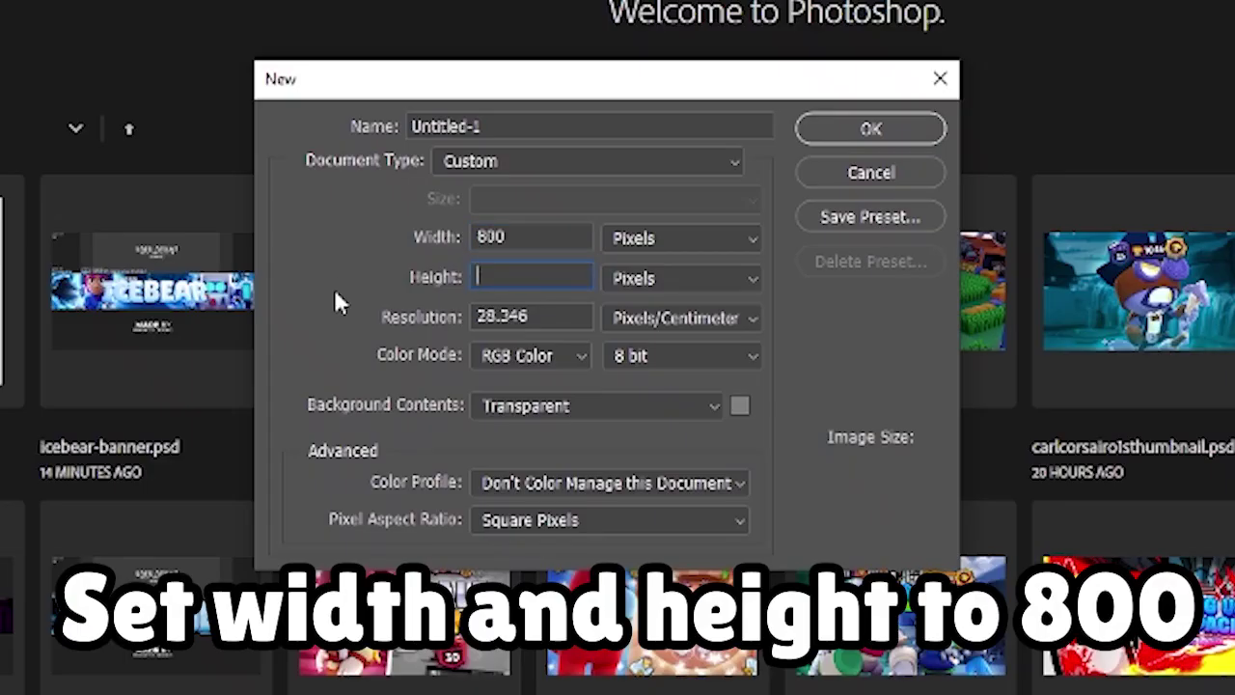
text(800)
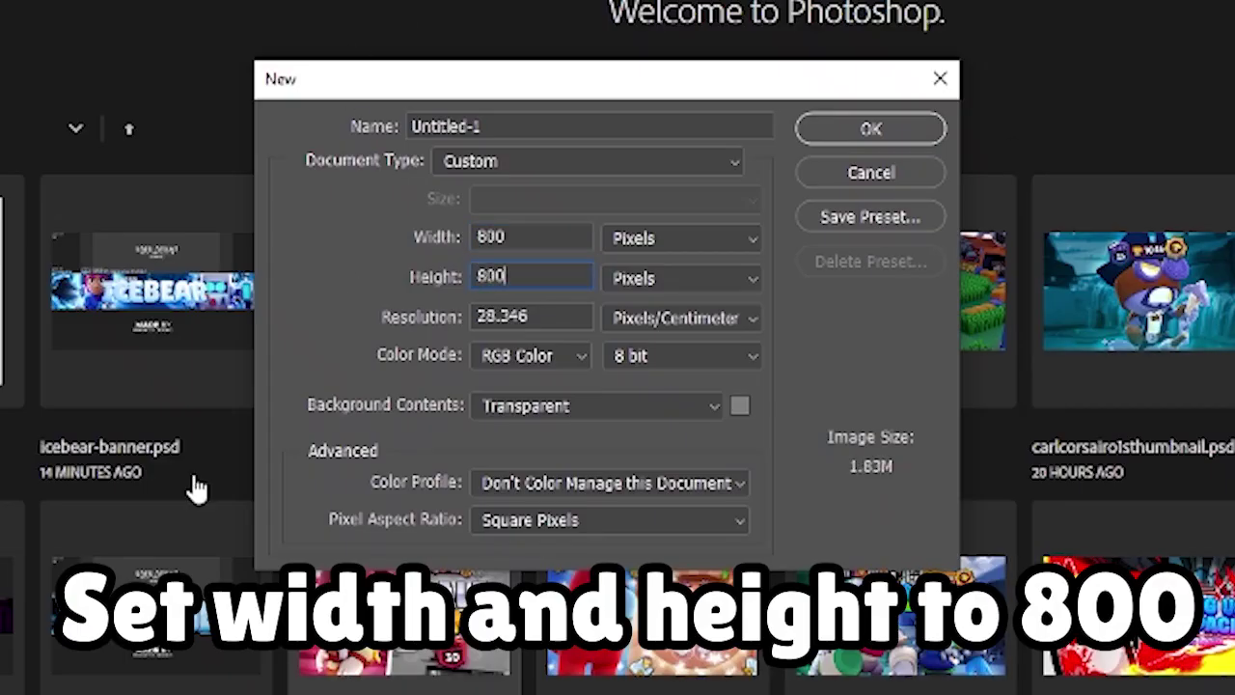
click(889, 135)
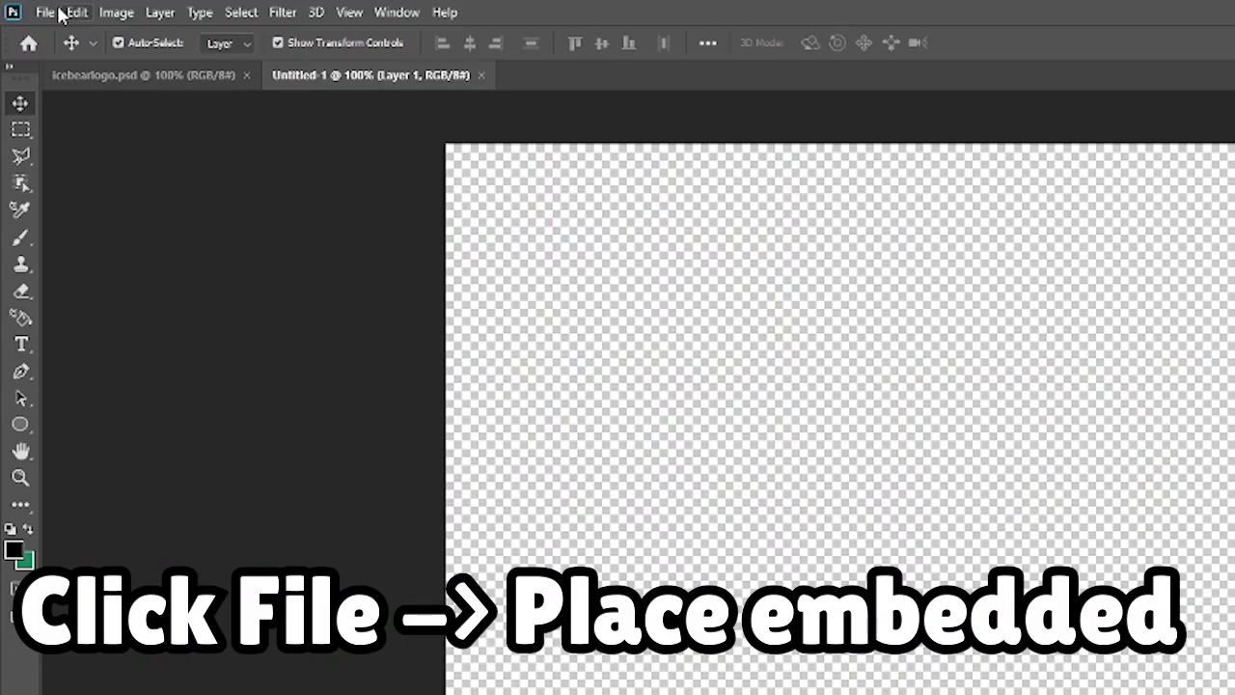
Step: Place the angle image as an embedded object filling the canvas
click(29, 8)
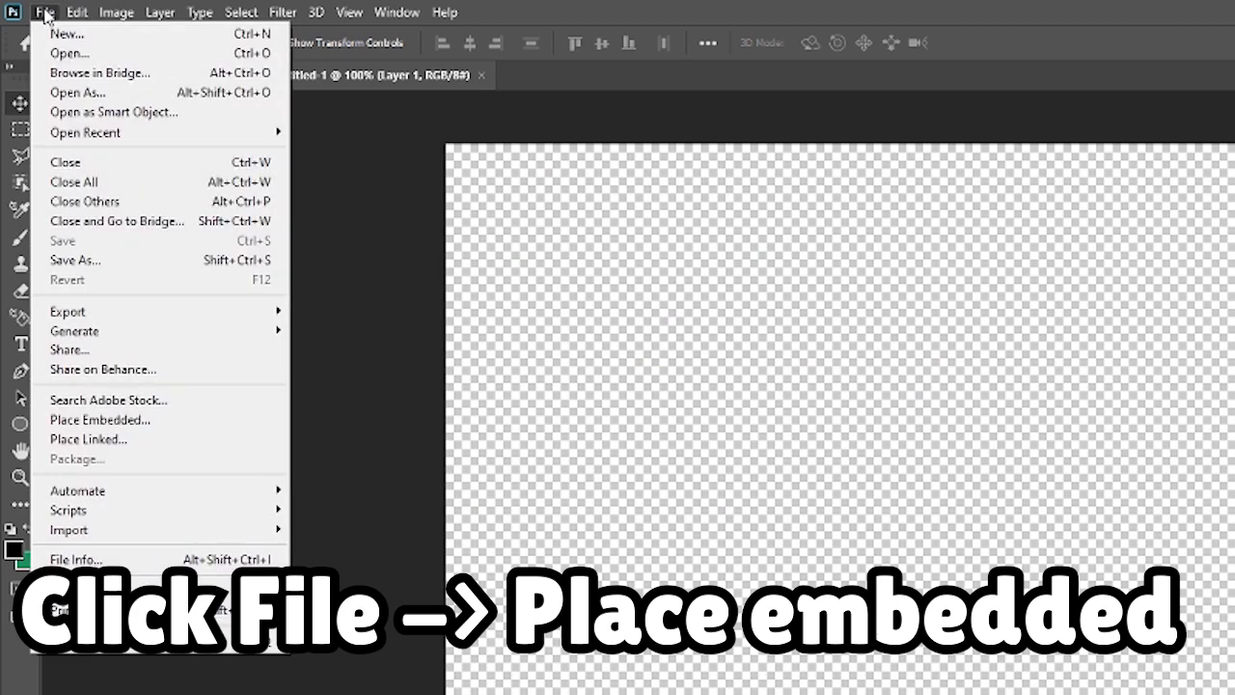
click(135, 421)
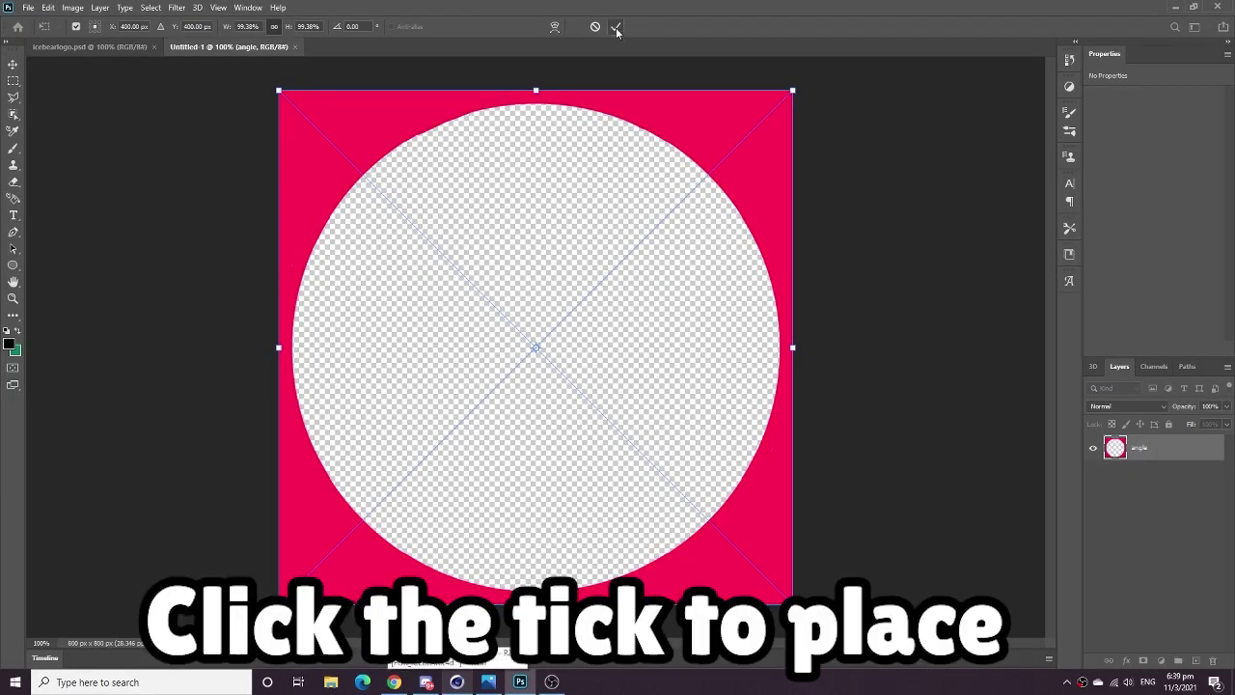
click(617, 29)
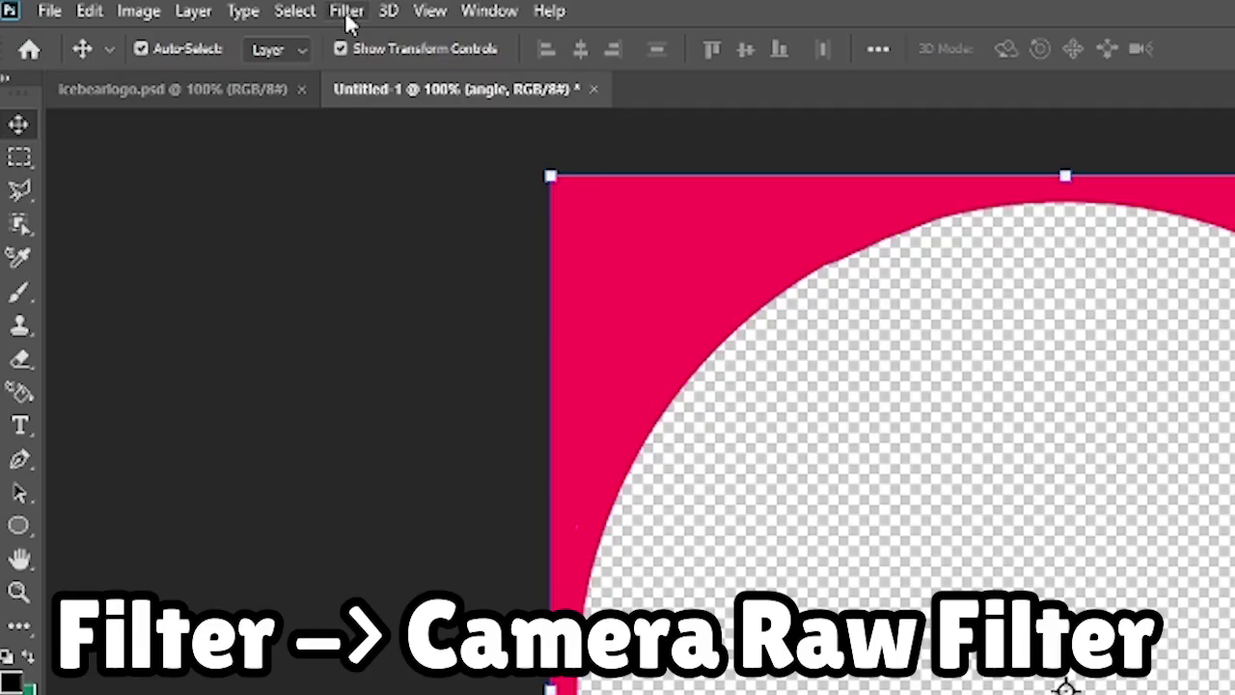
Step: Turn the angle frame white with the Camera Raw Filter, using the Black & White treatment and exposure +5.00
click(176, 9)
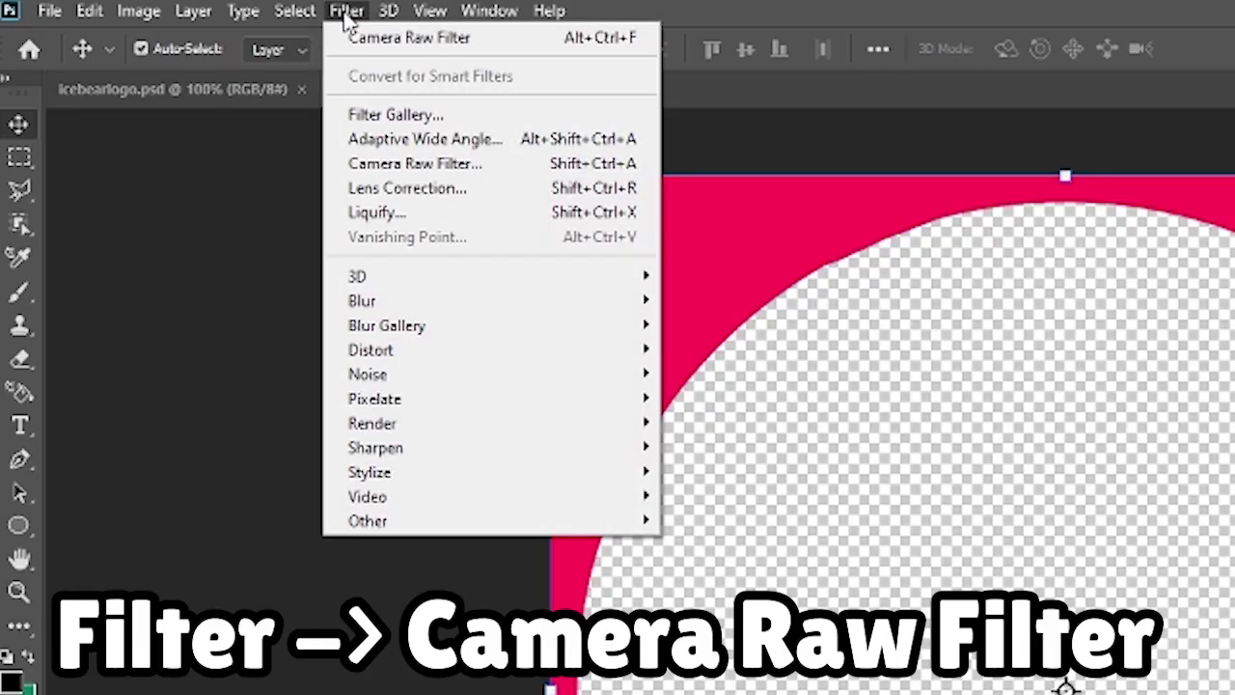
click(415, 163)
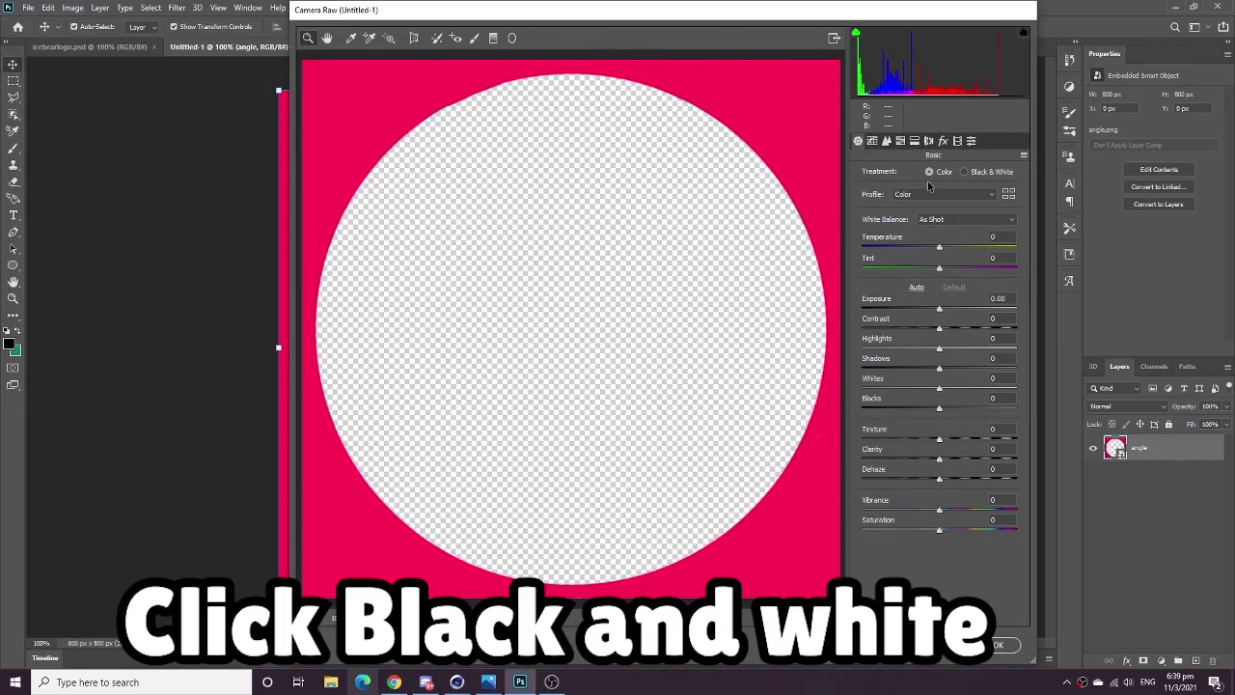
click(965, 172)
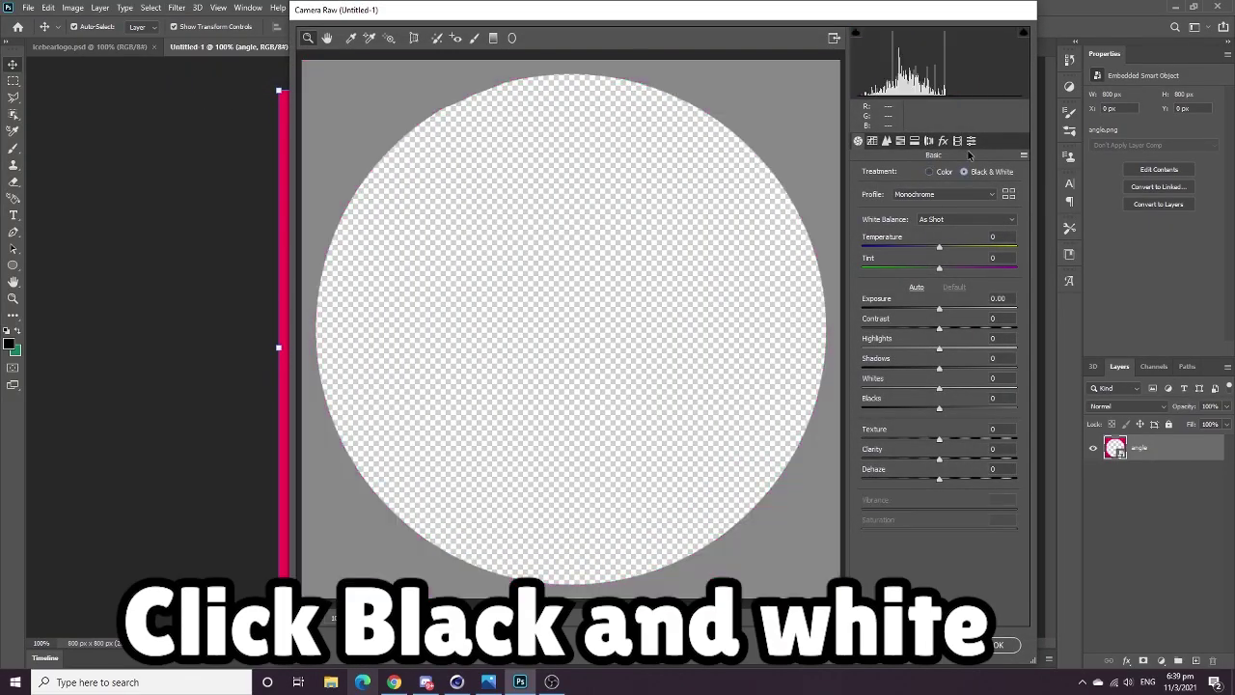
drag(940, 309, 1122, 320)
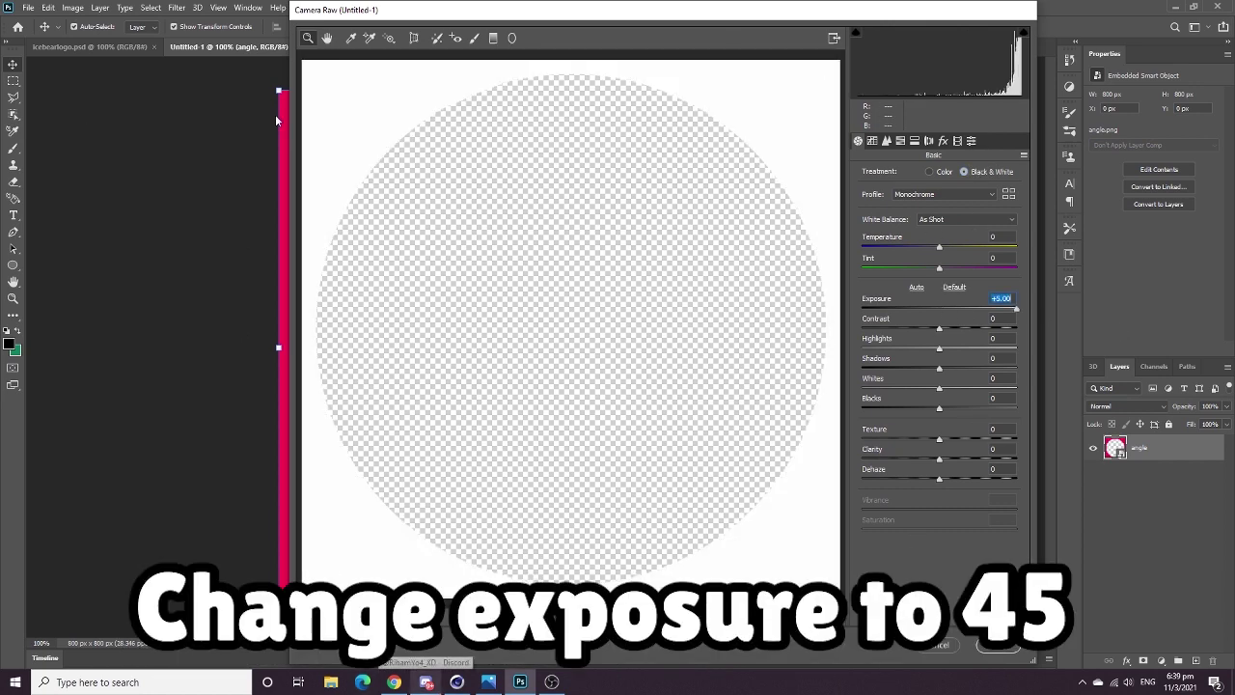
click(997, 644)
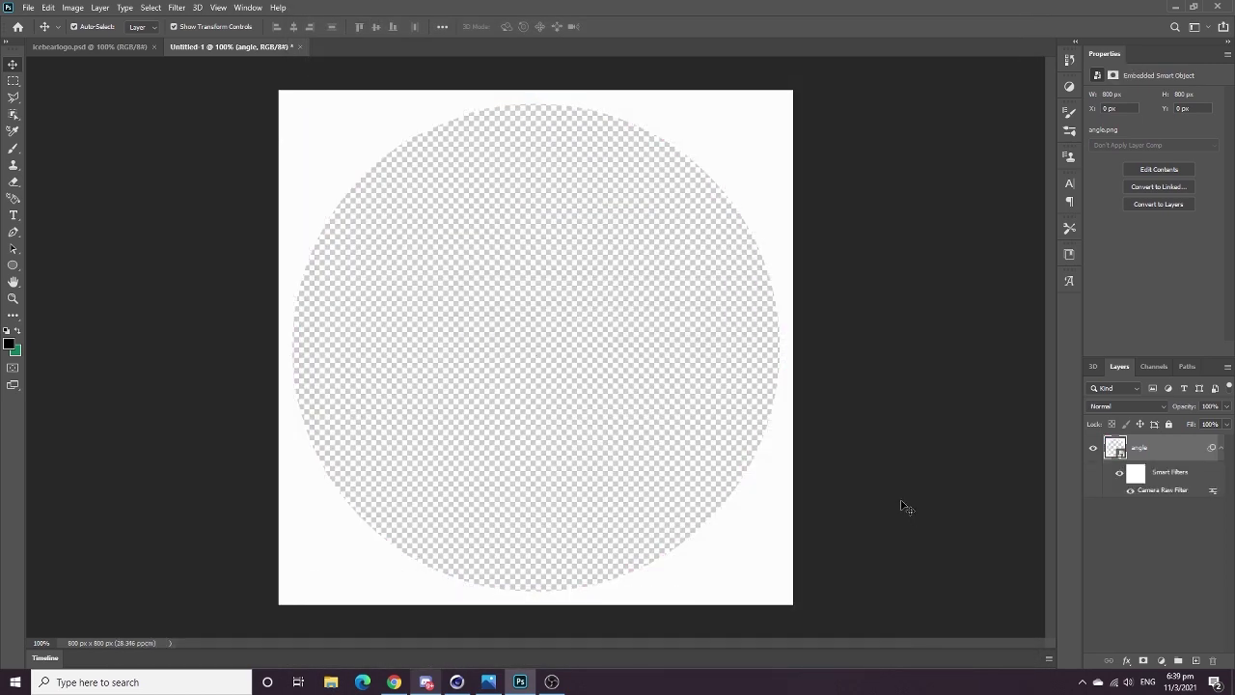
click(905, 506)
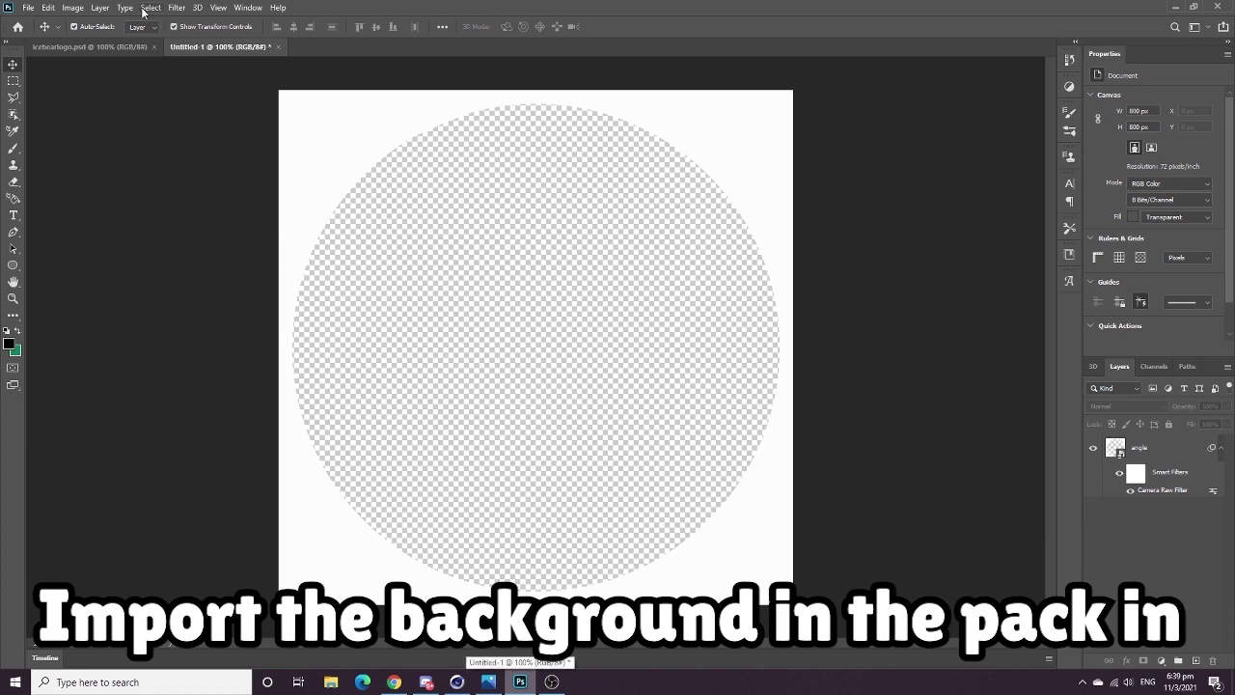
Step: Place the loading_screen_supercity background, enlarge it to about 1412 px wide, and position it beneath the angle layer inside the circle
click(29, 8)
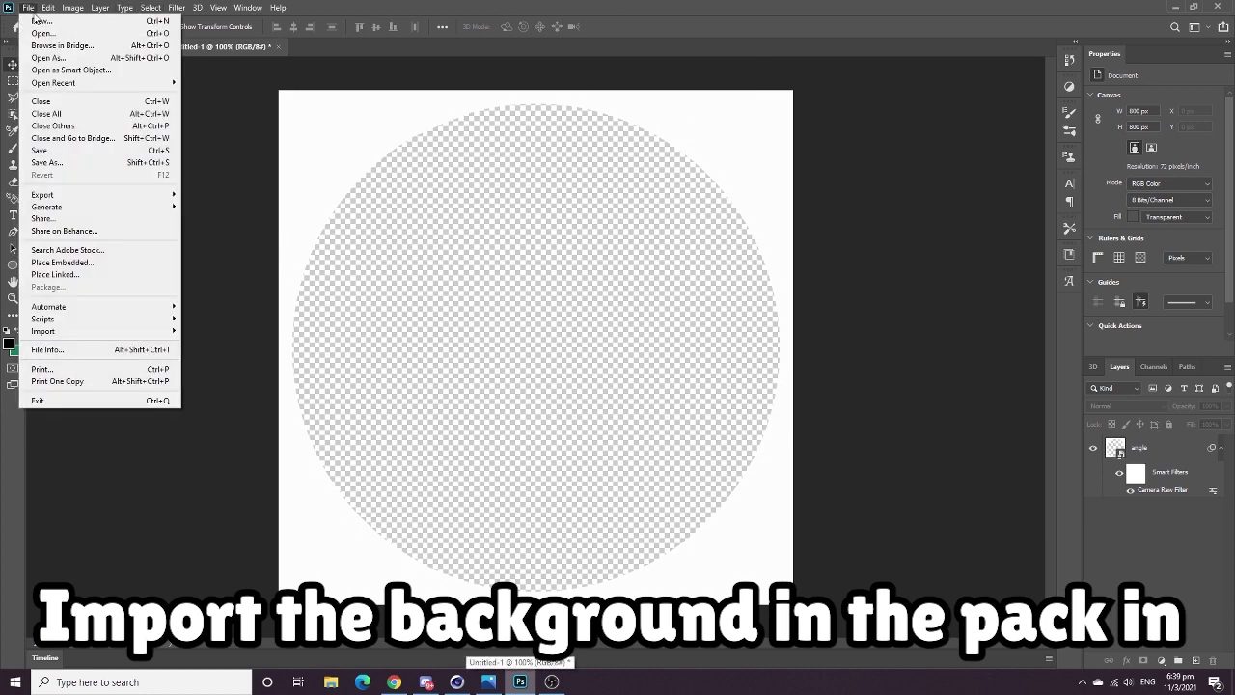
click(62, 262)
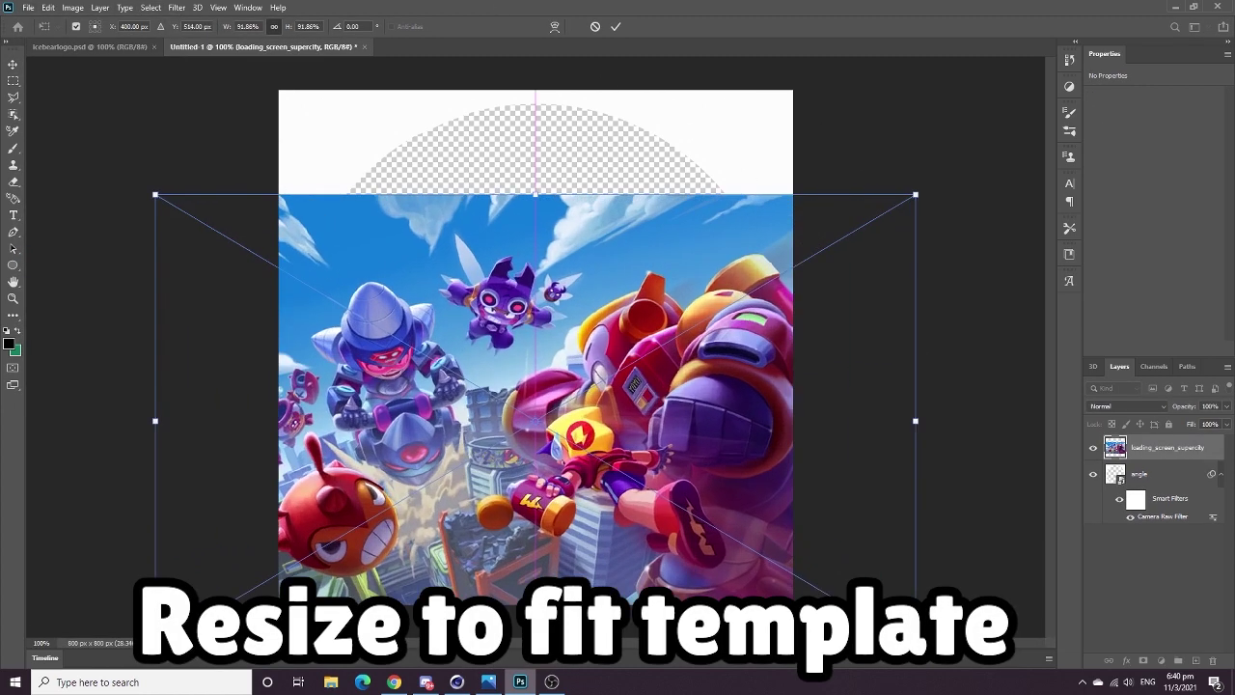
drag(559, 602, 586, 487)
drag(559, 529, 572, 620)
drag(588, 471, 674, 469)
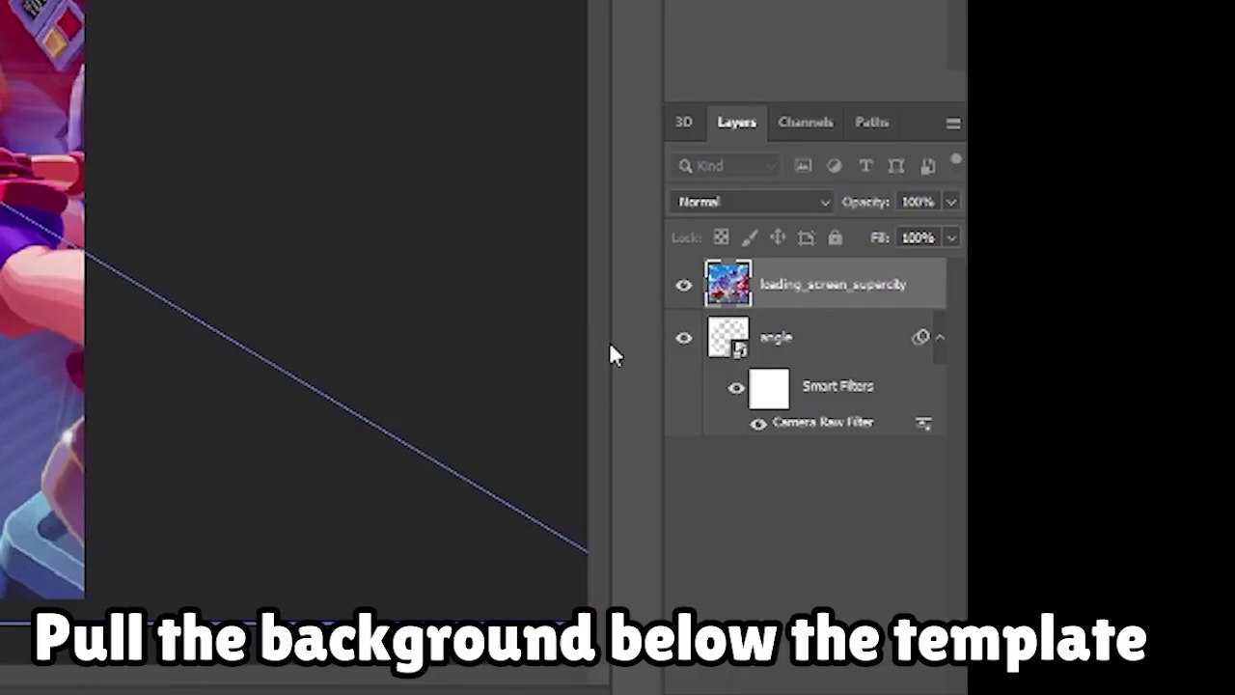
drag(821, 289, 817, 439)
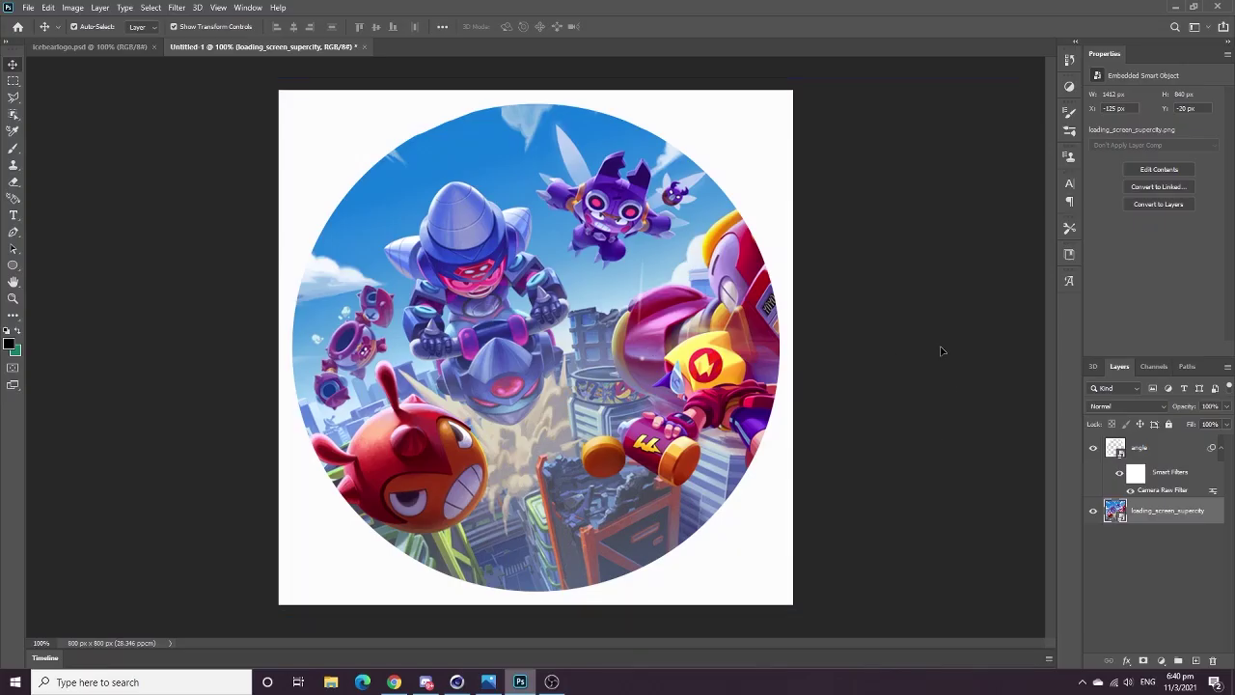
drag(498, 376, 523, 266)
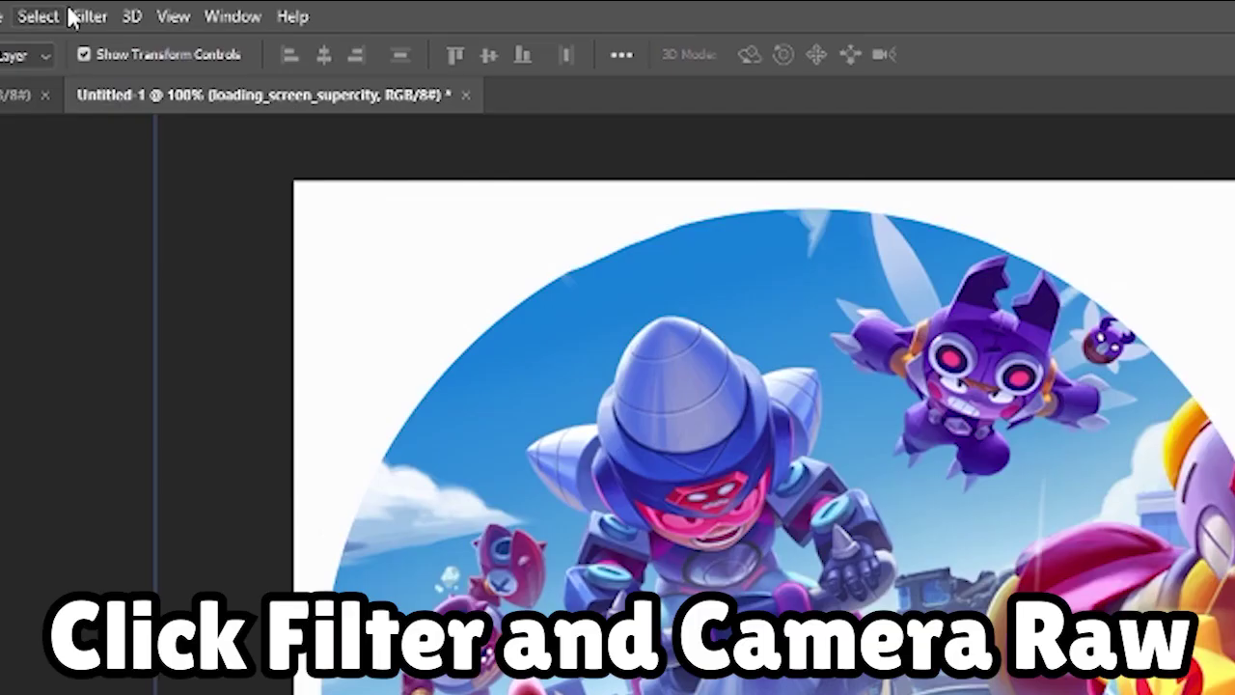
Step: Apply the Camera Raw Filter to the background with Black & White treatment, exposure -0.80 and contrast about -19
click(177, 7)
click(150, 170)
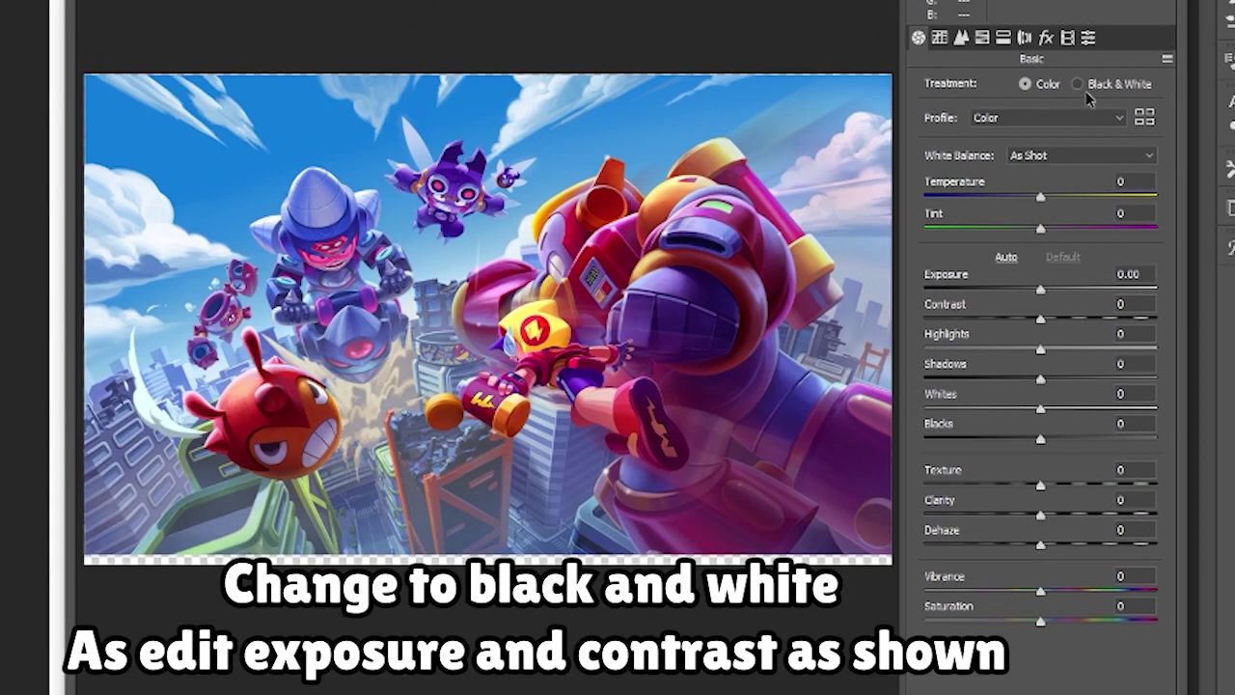
click(1079, 85)
click(1022, 289)
click(1018, 319)
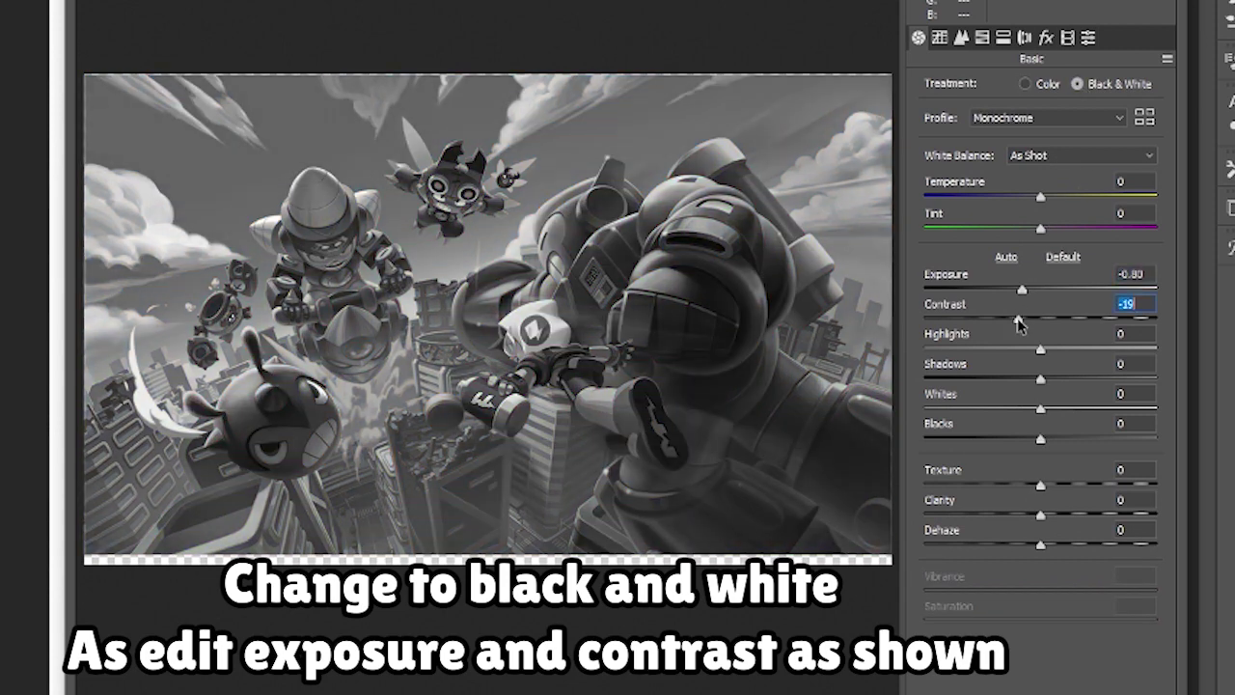
drag(1022, 319, 1019, 319)
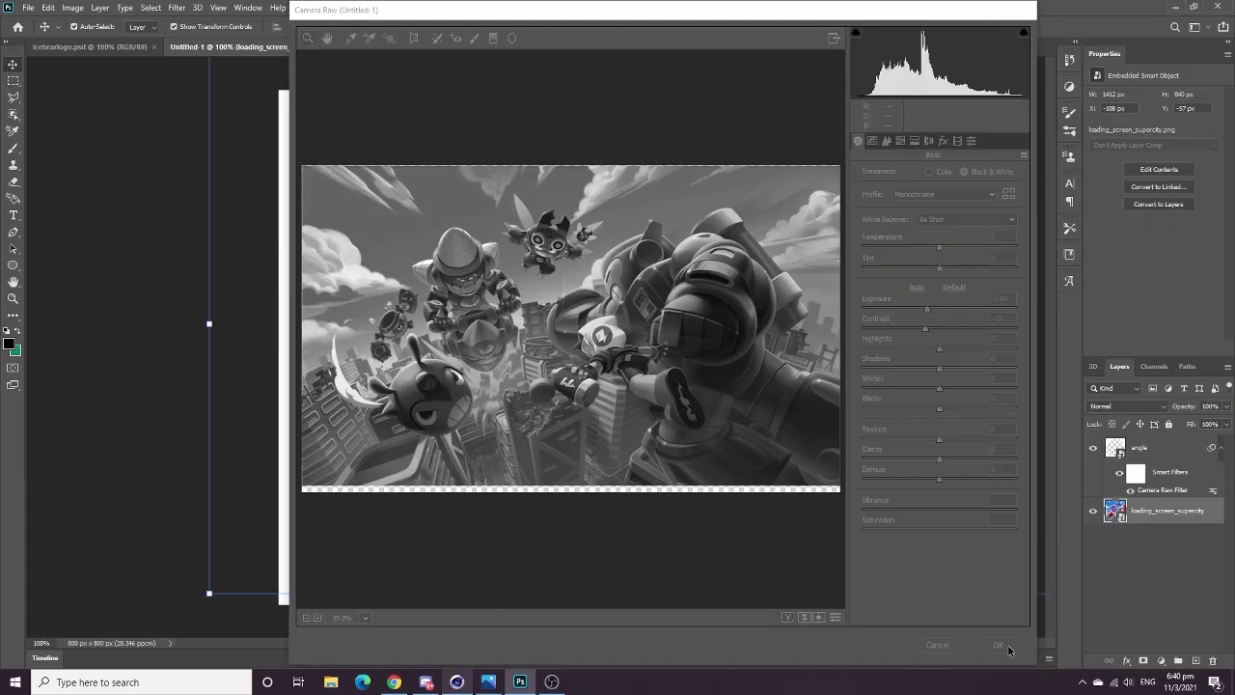
click(1008, 651)
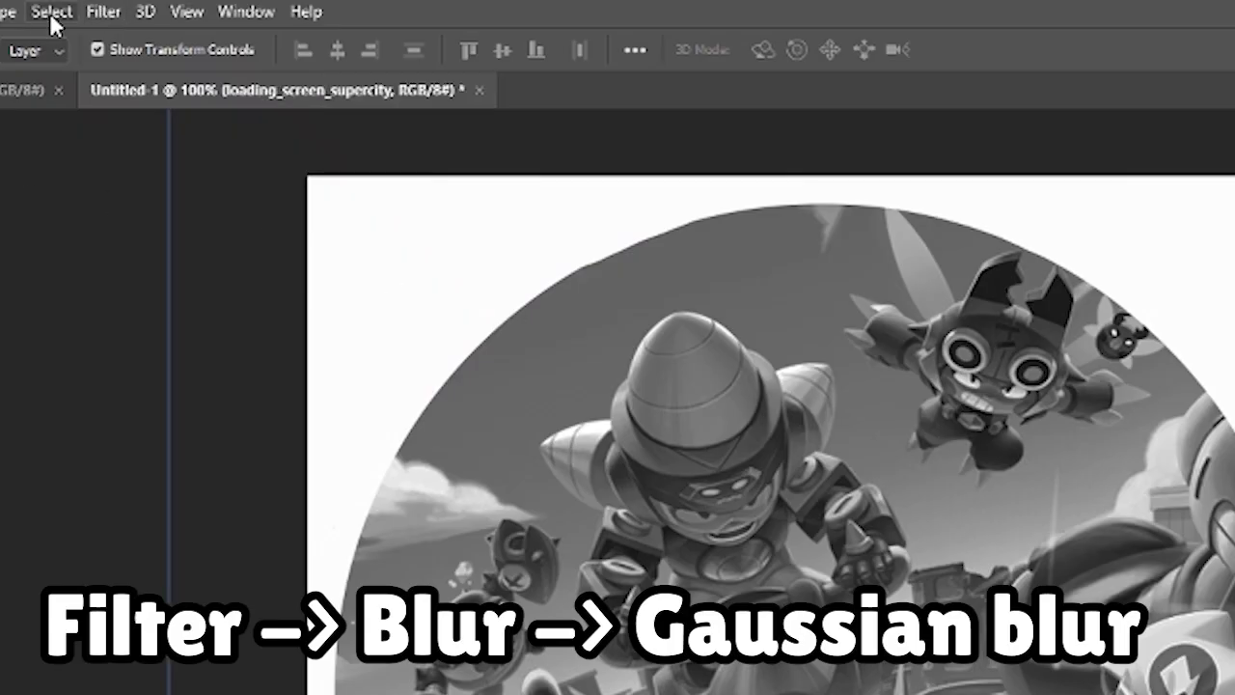
Step: Apply a Gaussian Blur with a 6.2 pixel radius to the background layer
click(97, 11)
mouse_move(124, 300)
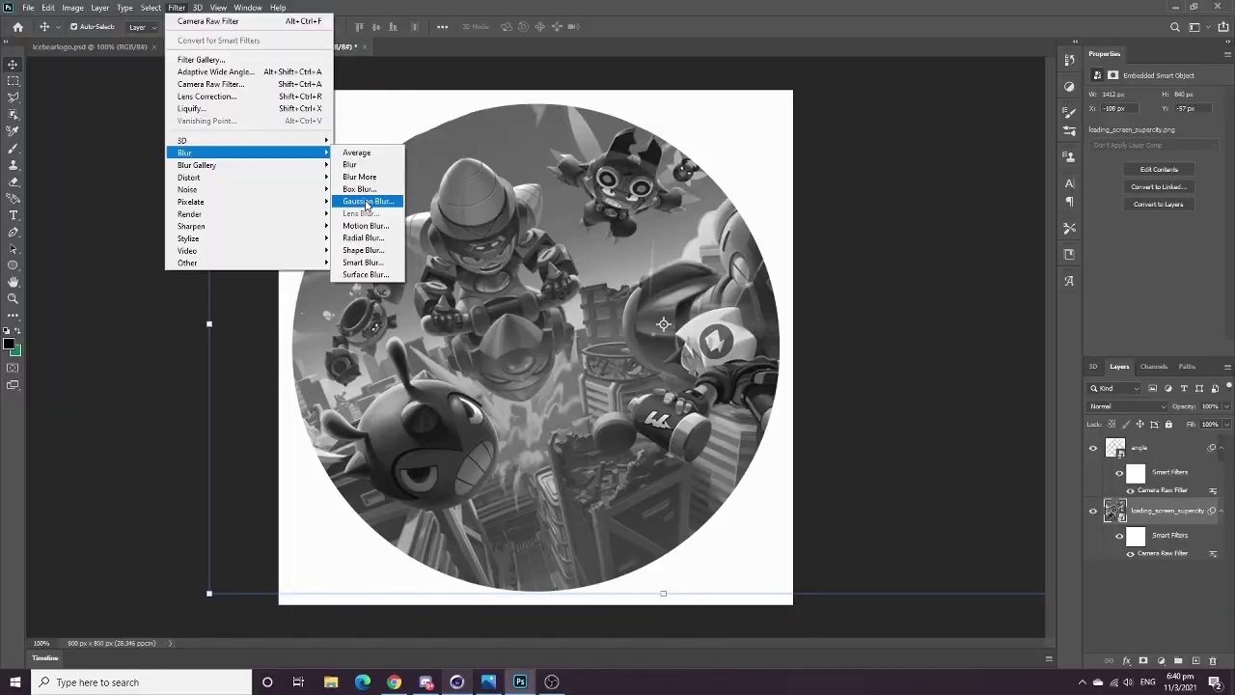
click(486, 397)
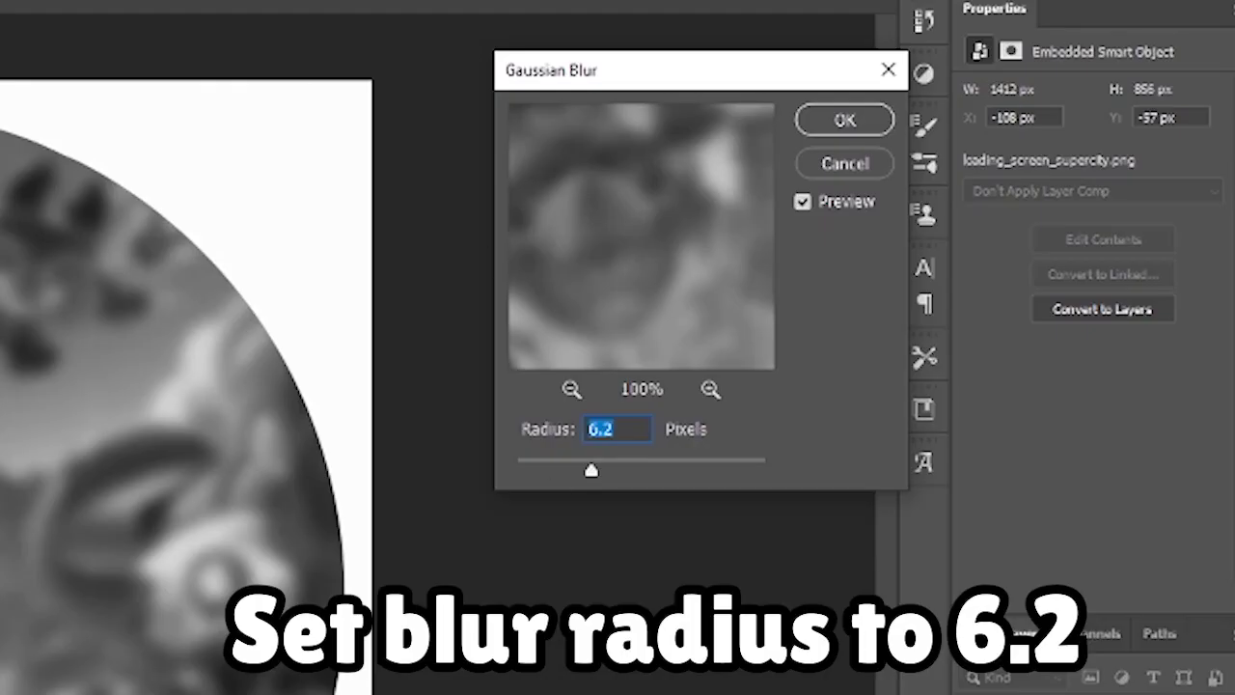
click(843, 119)
Step: Place the character render as an embedded object, then resize and position it in the upper part of the circle
click(46, 15)
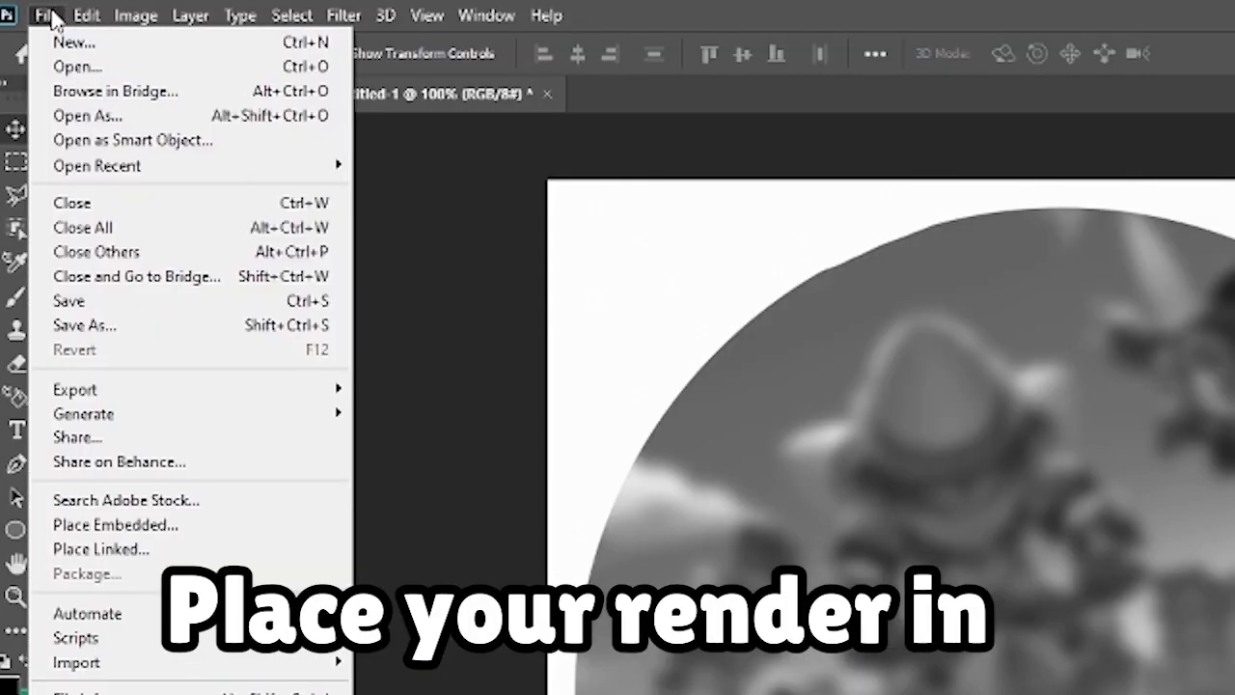
click(155, 523)
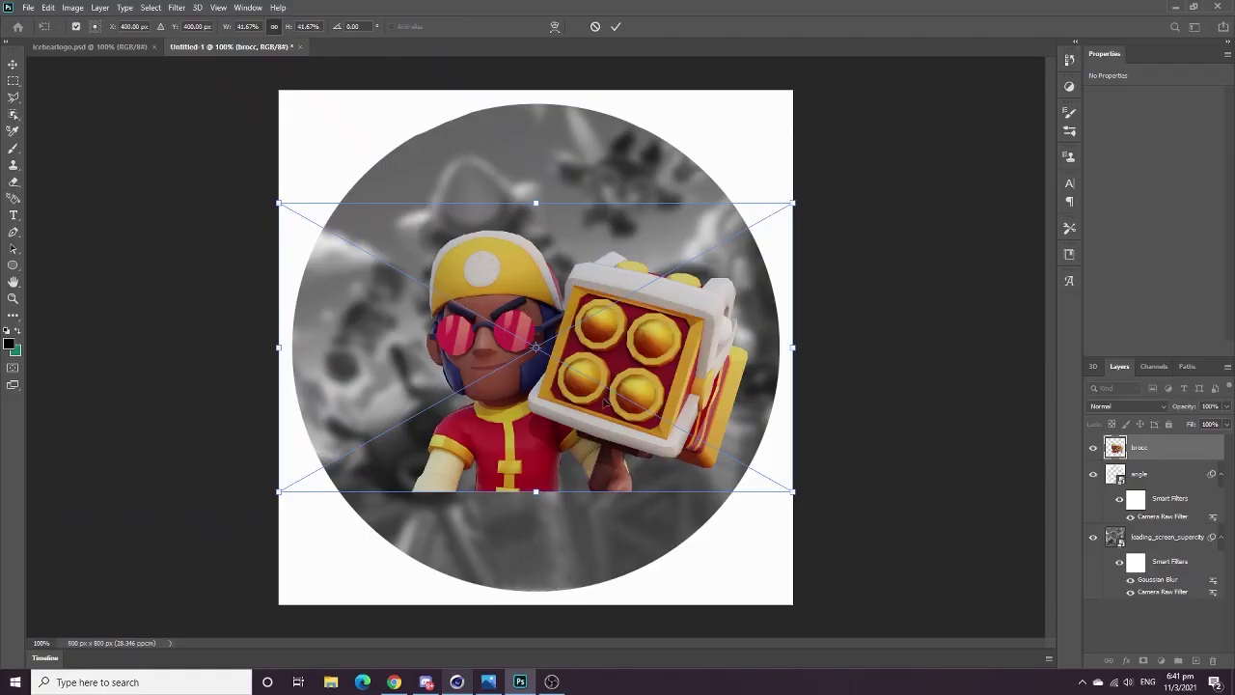
drag(606, 398, 584, 348)
drag(777, 431, 794, 440)
drag(665, 343, 643, 332)
click(614, 28)
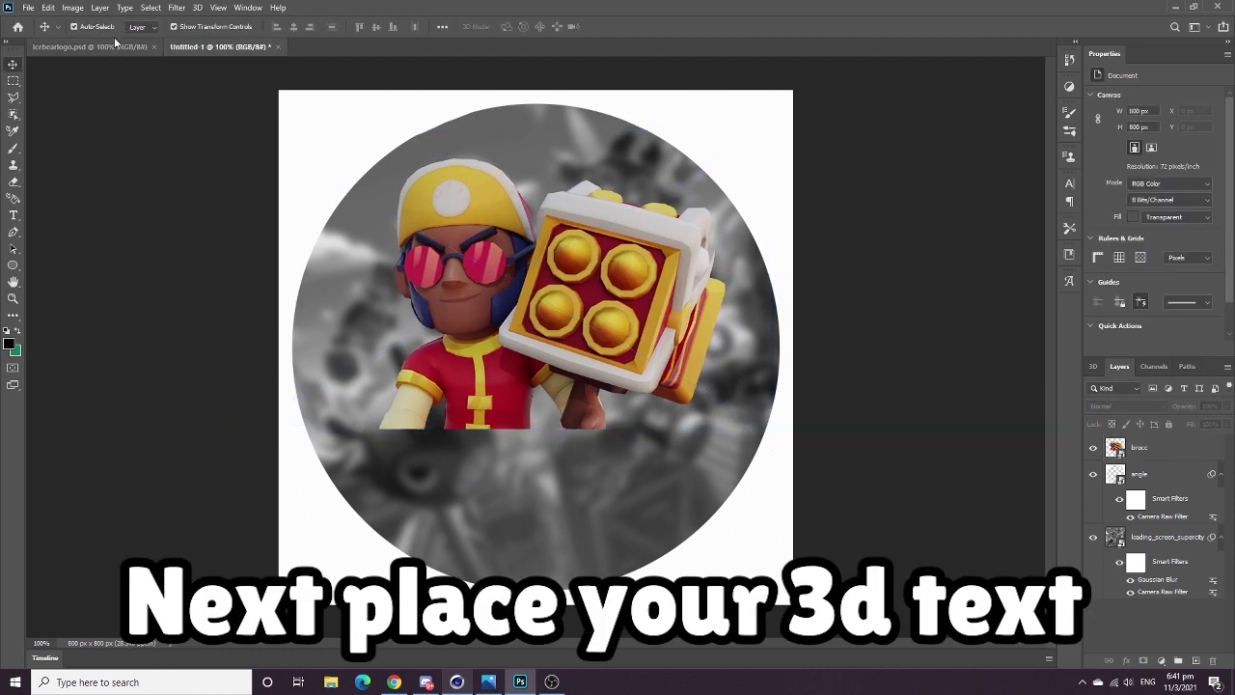
Step: Place the ICEBEAR 3D text as an embedded object, scale it to about 81% and position it below the character
click(28, 7)
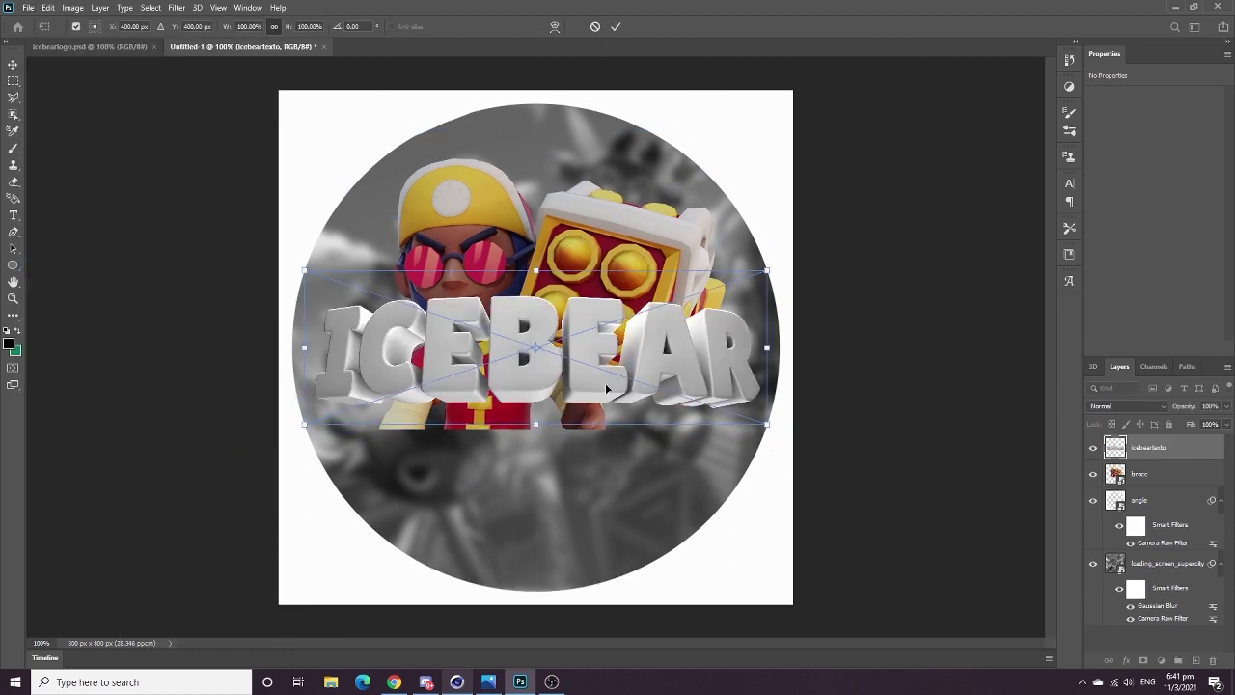
drag(605, 383, 726, 484)
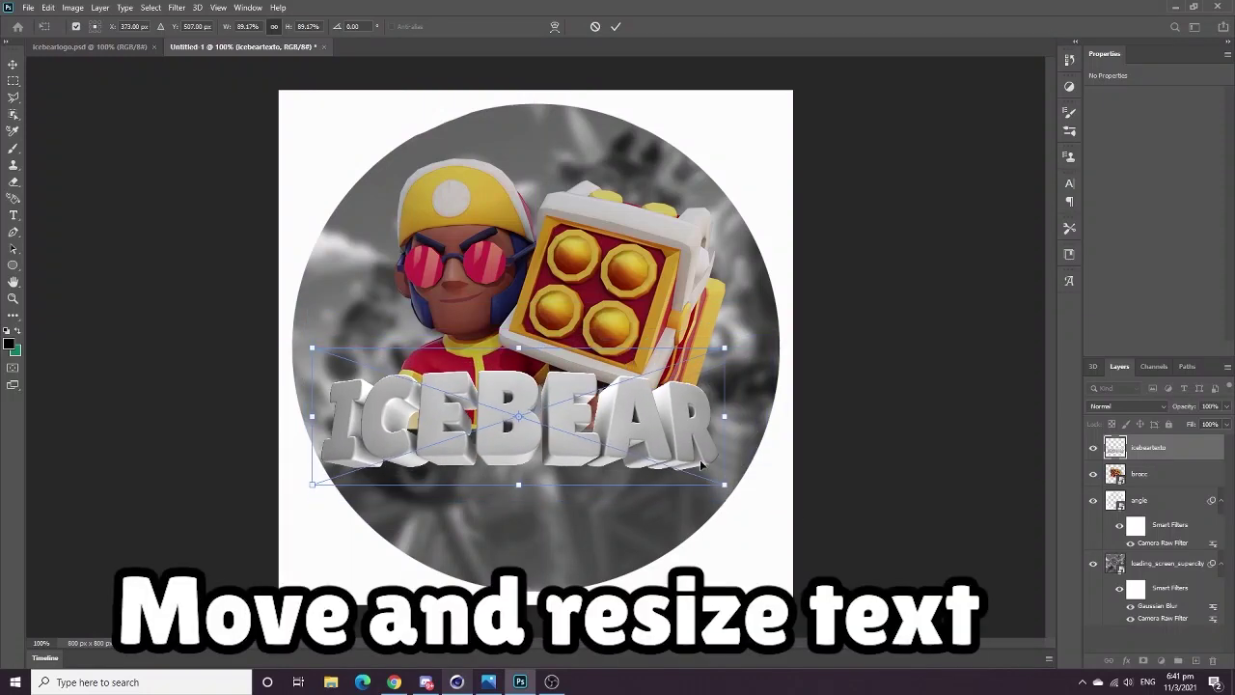
mouse_move(634, 439)
mouse_down()
mouse_move(660, 460)
mouse_move(638, 463)
mouse_up()
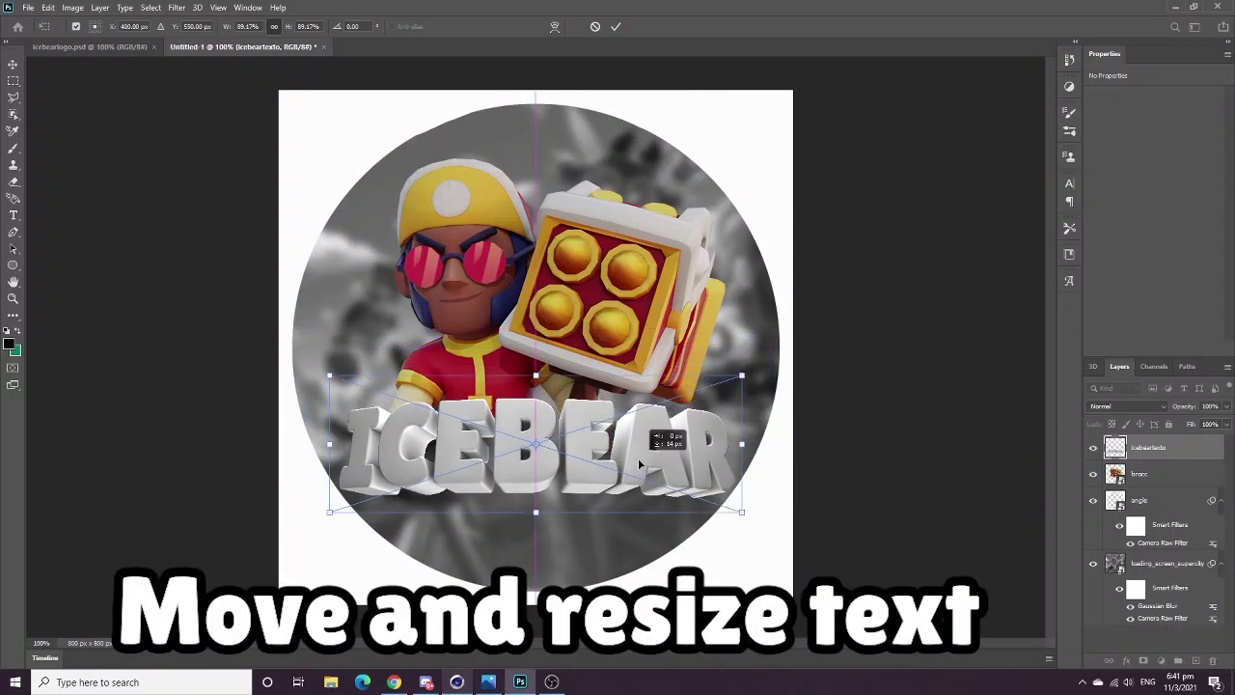
drag(741, 511, 708, 494)
drag(657, 448, 670, 460)
click(615, 26)
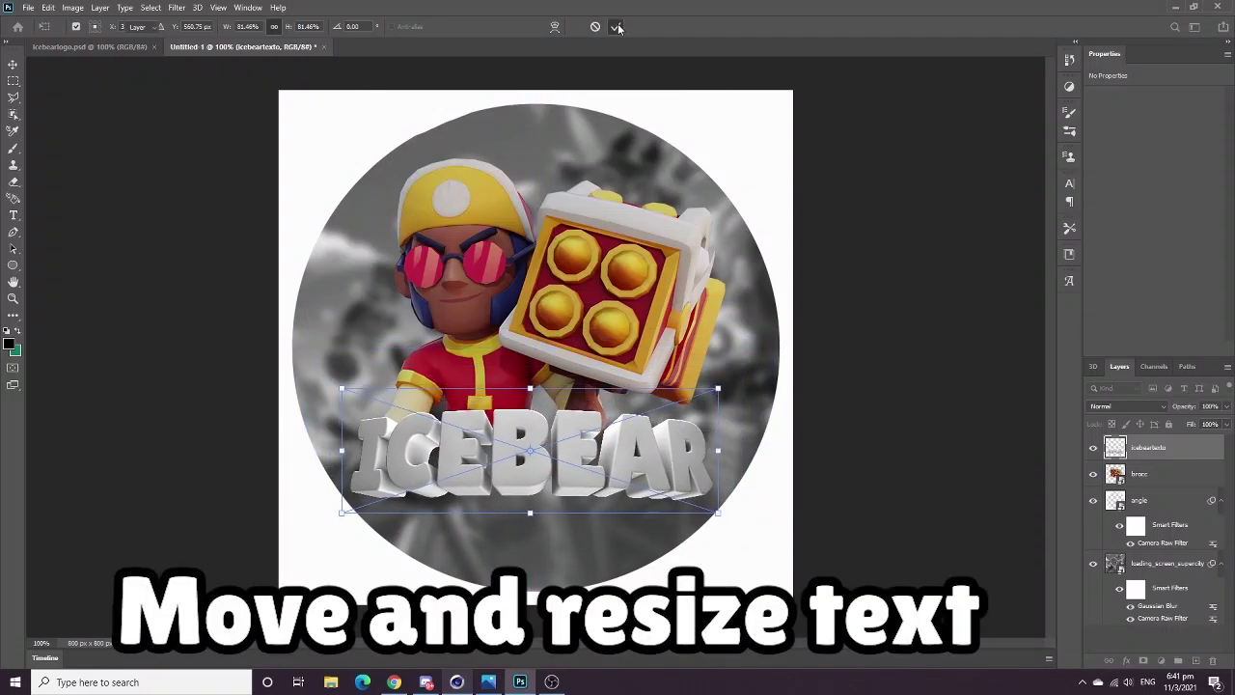
Step: Sample the red of the character's shirt with the Eyedropper, and add a new layer clipped to the loading_screen_supercity background
click(19, 318)
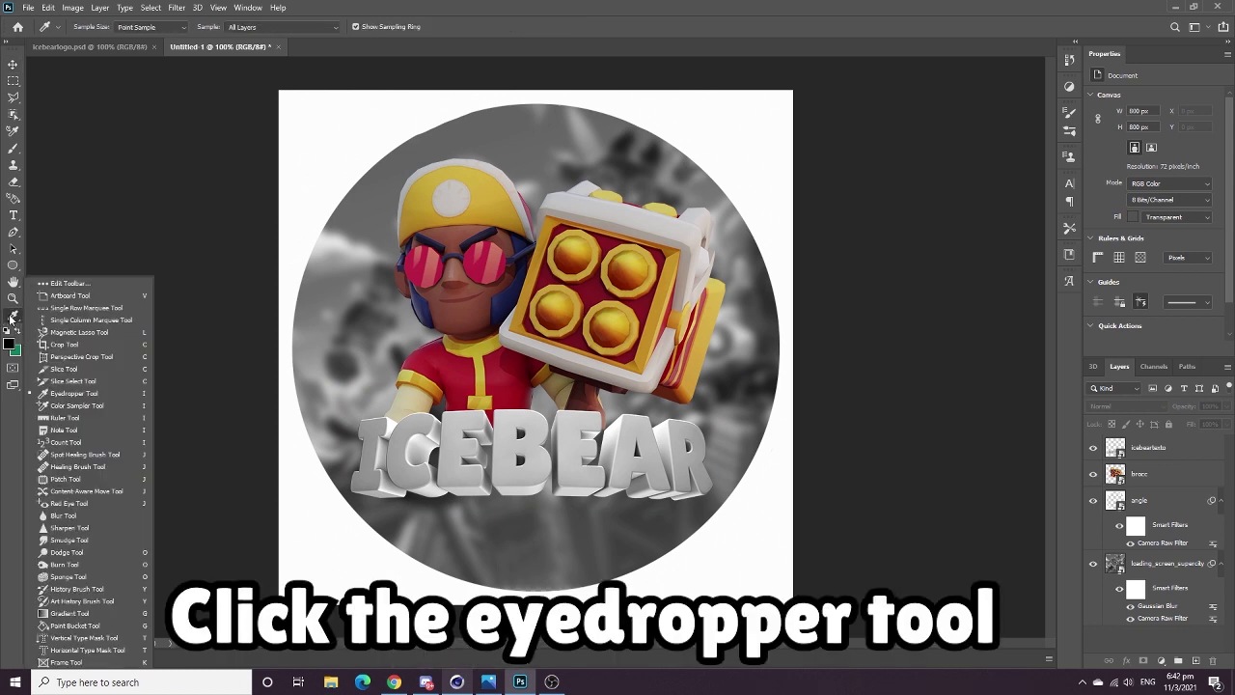
drag(459, 364, 459, 365)
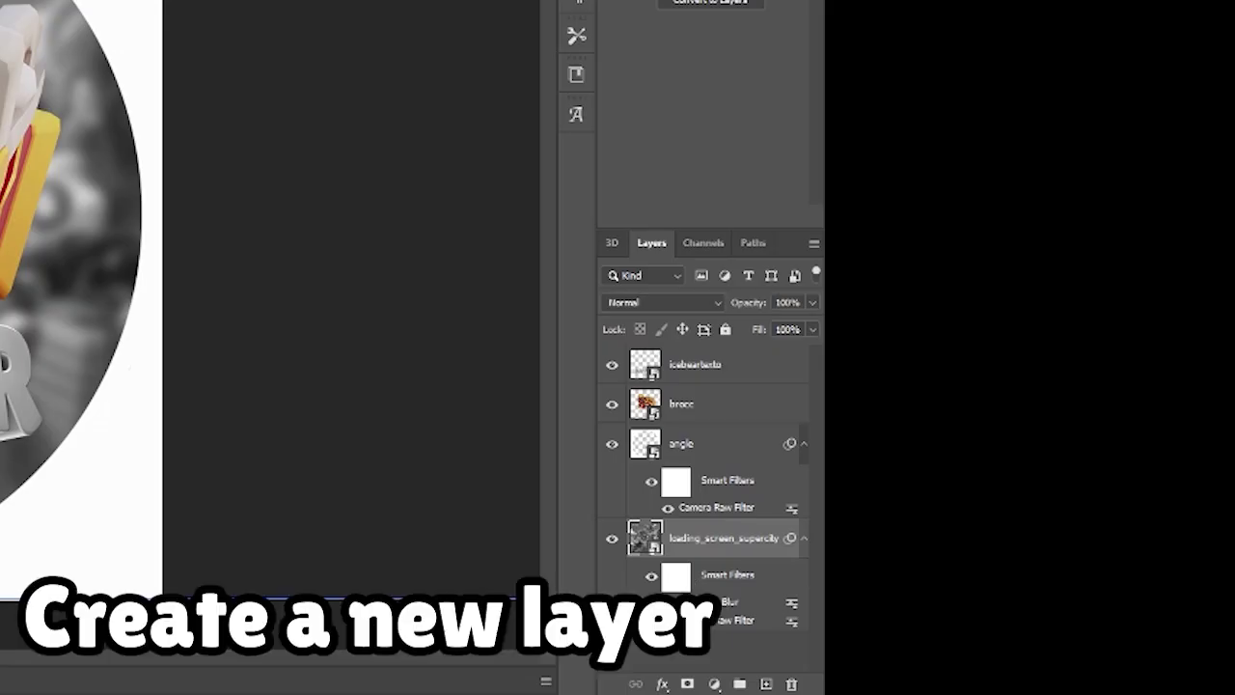
click(766, 684)
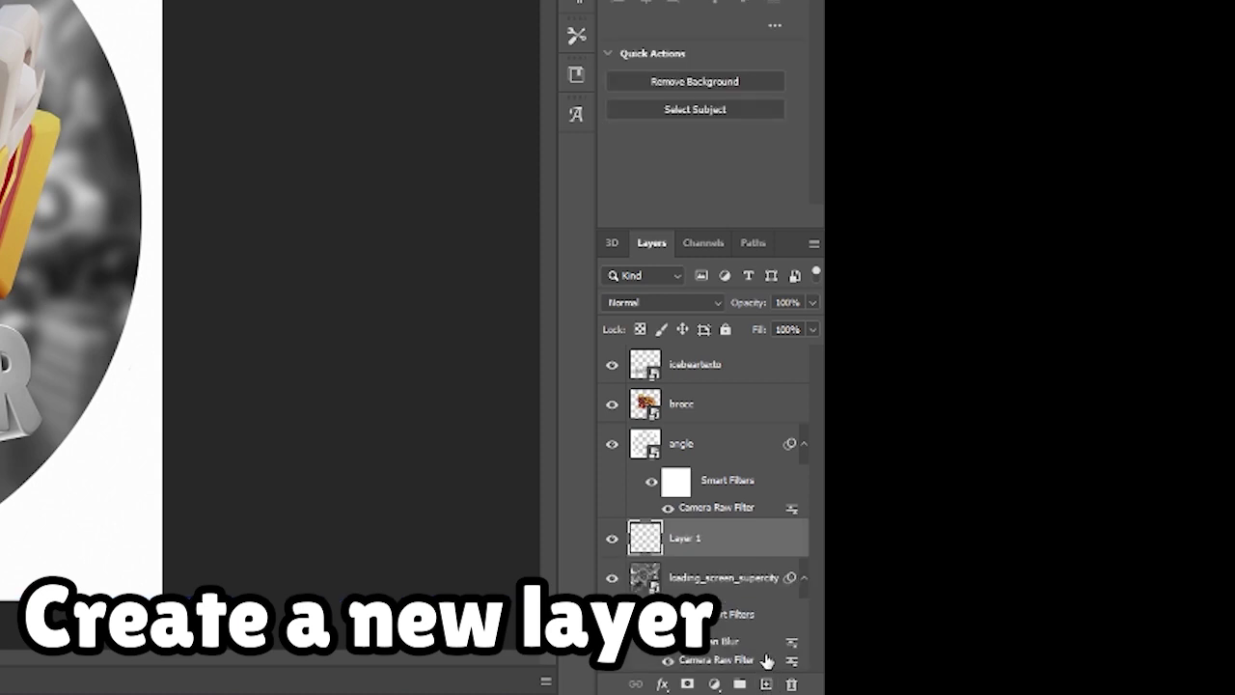
right_click(720, 541)
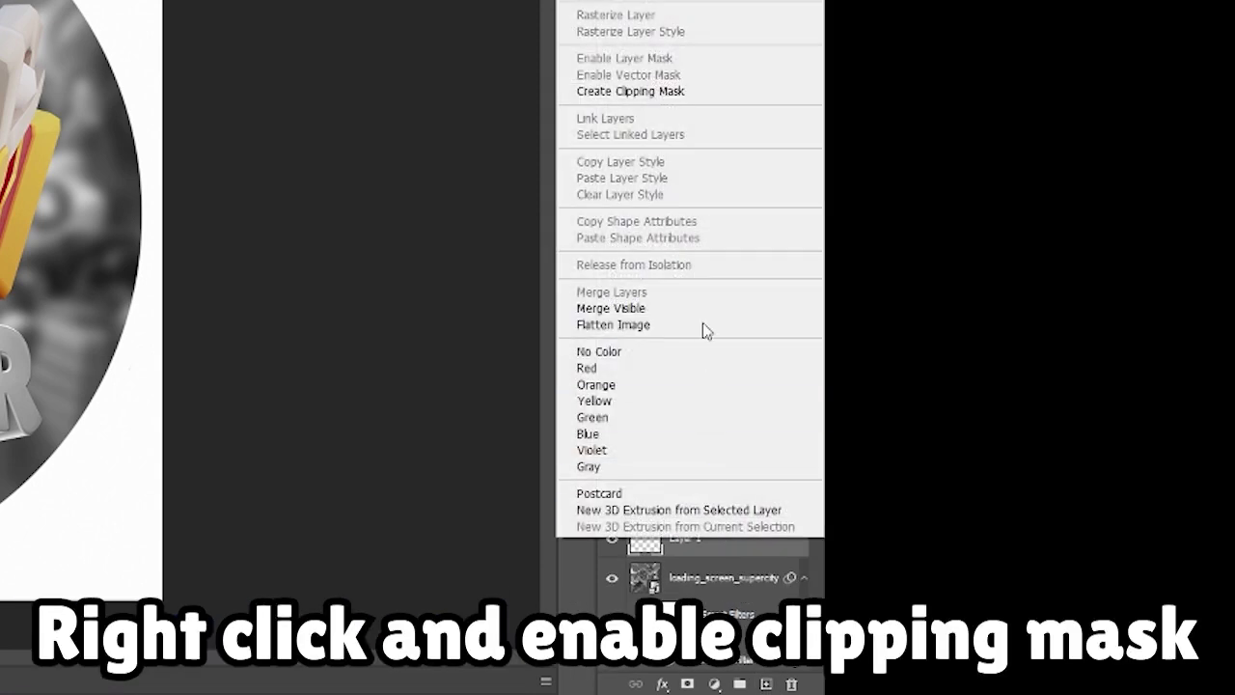
click(639, 93)
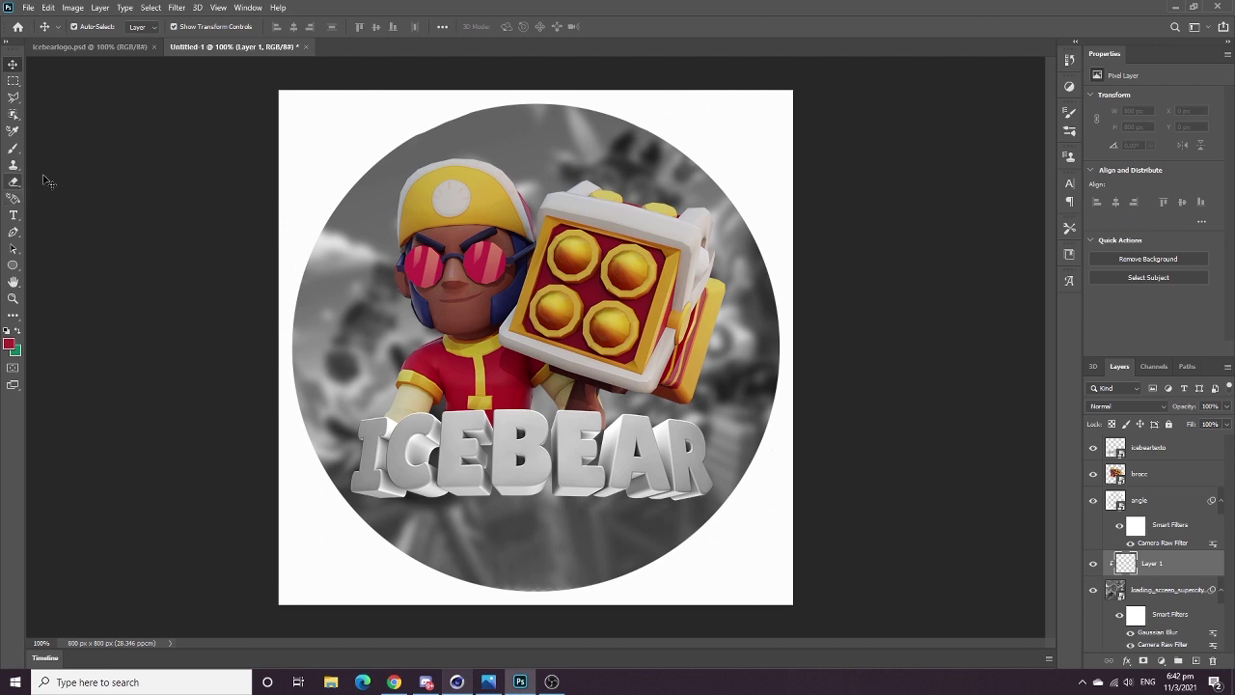
Step: Paint the whole clipped layer with the sampled red using a large soft brush, then return to the Move tool
click(13, 148)
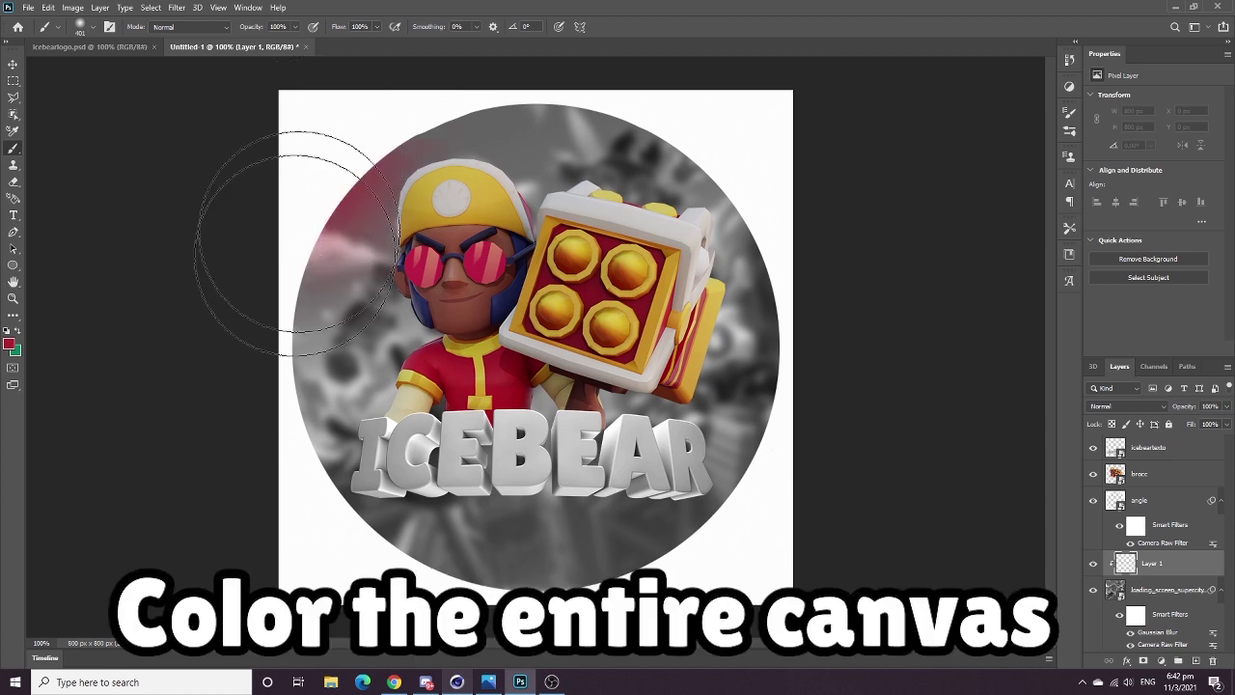
mouse_move(290, 207)
mouse_down()
mouse_move(344, 68)
mouse_move(381, 453)
mouse_move(579, 541)
mouse_move(376, 91)
mouse_up()
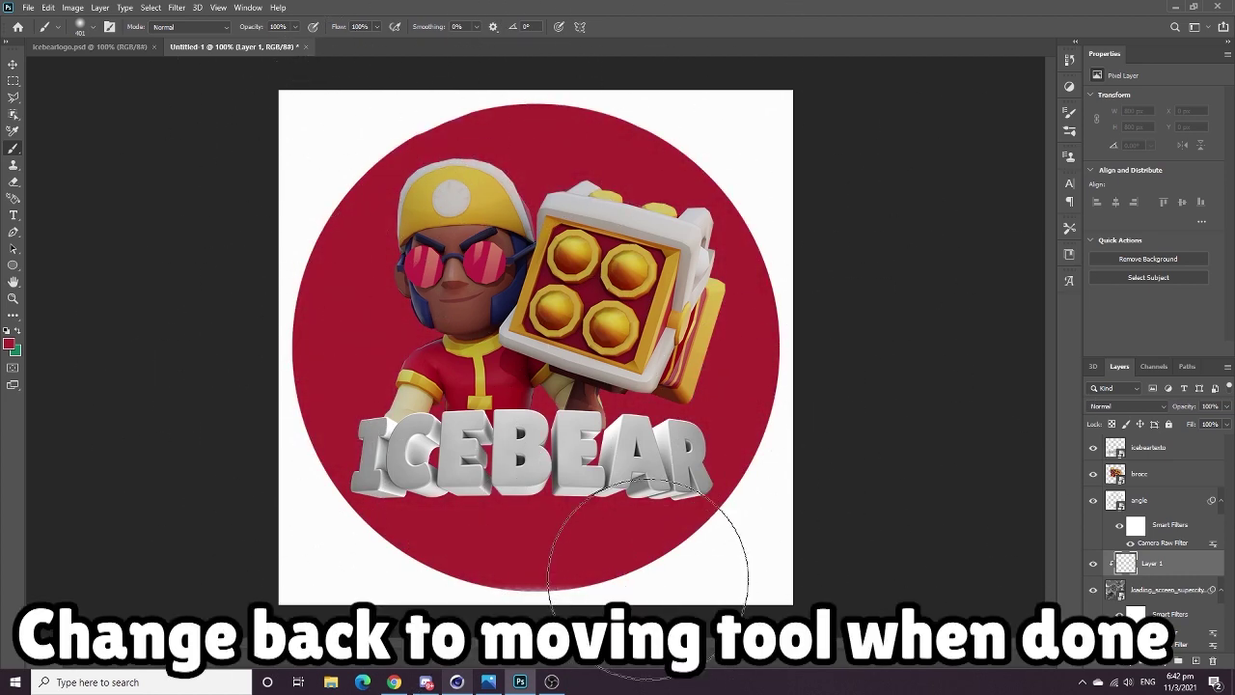
click(11, 66)
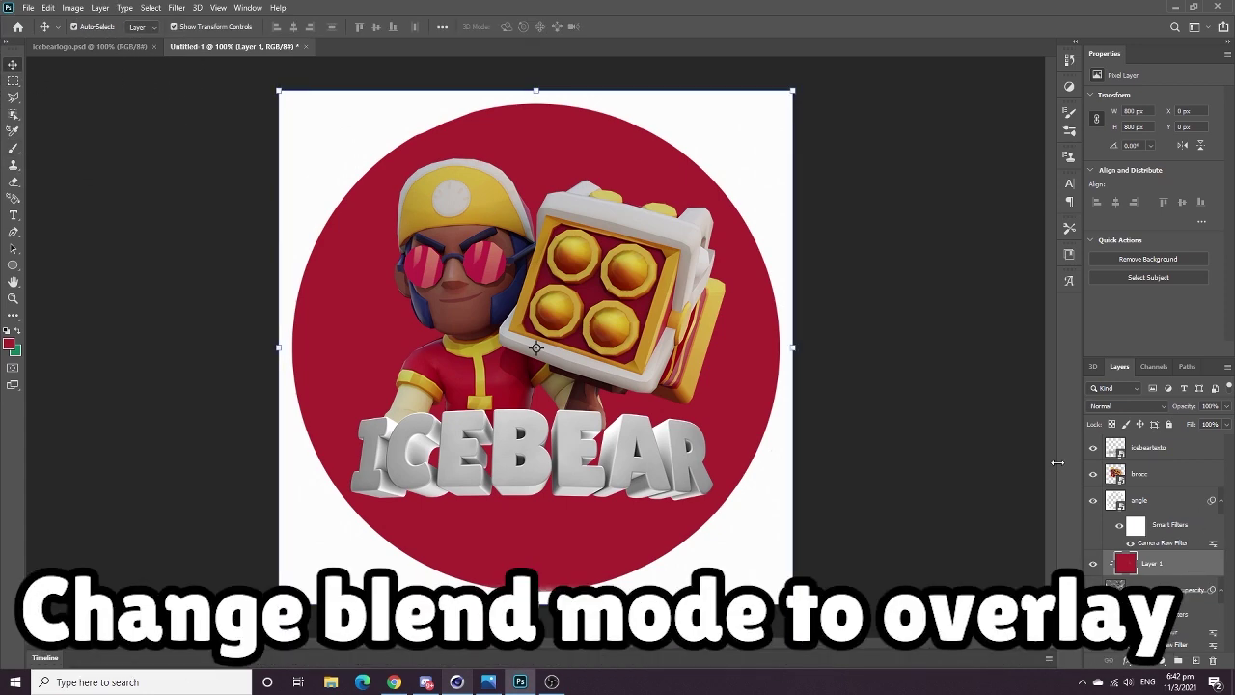
Step: Set the red layer's blend mode to Overlay and add a new layer clipped above it
click(1097, 408)
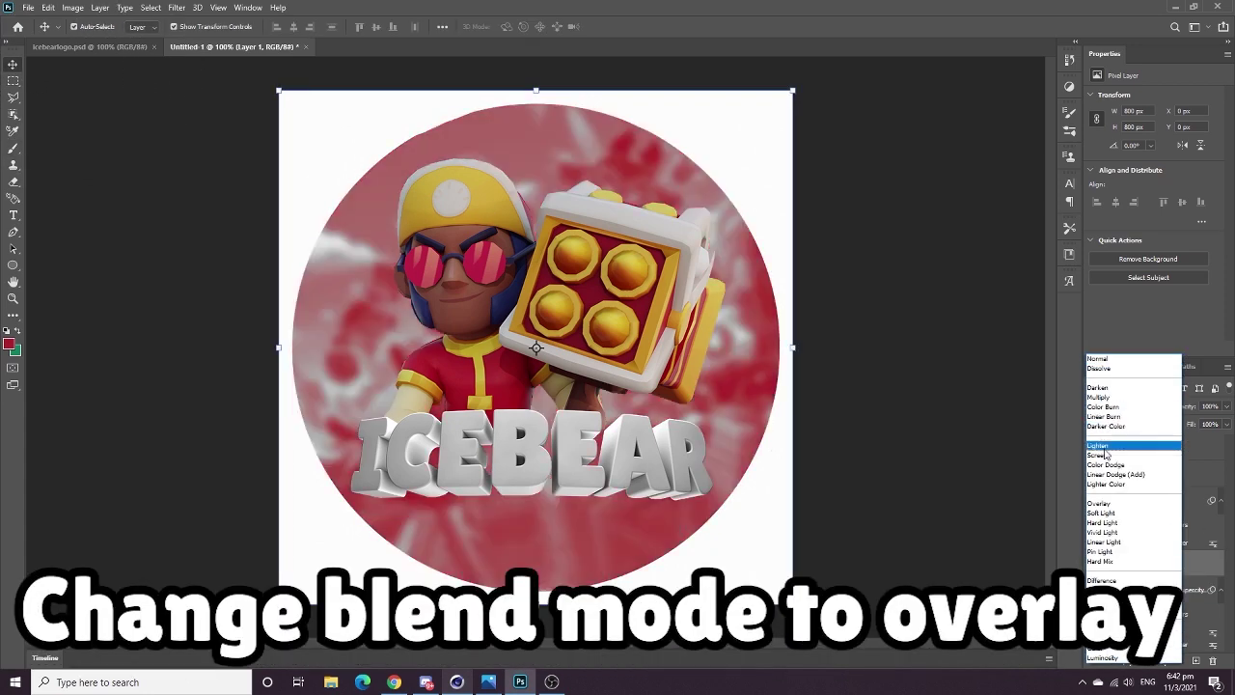
click(1112, 502)
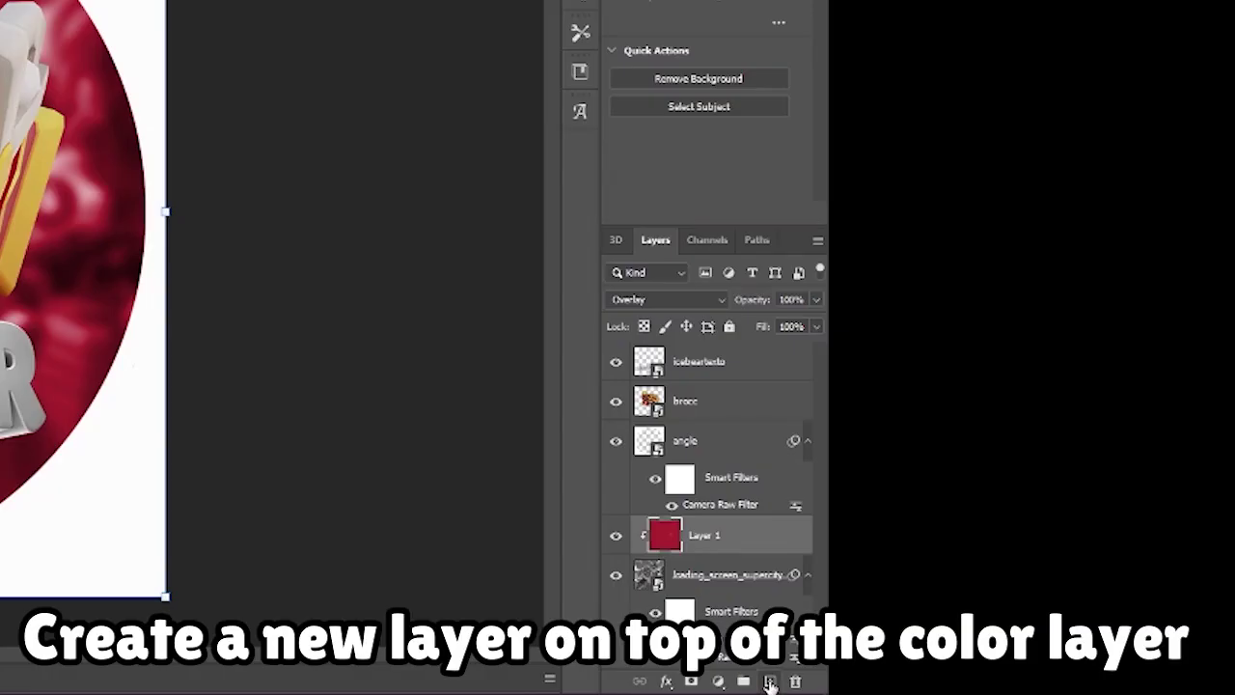
click(769, 681)
right_click(717, 551)
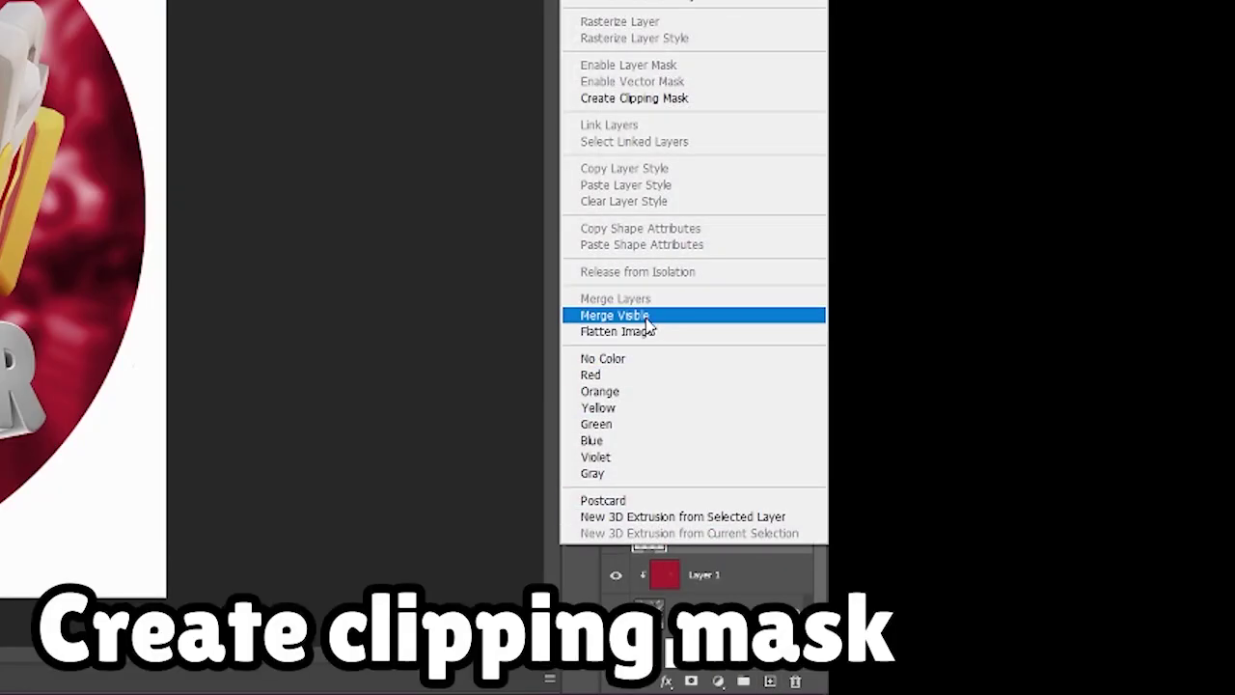
click(652, 101)
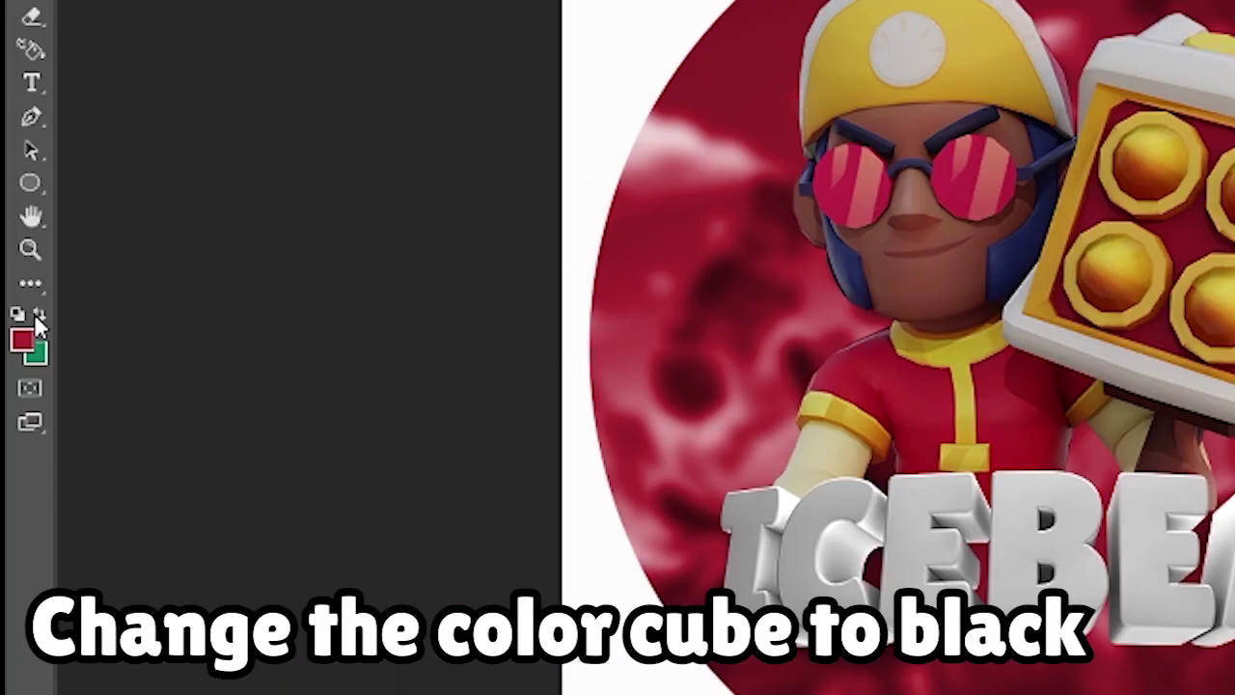
Step: Swap the foreground and background colours and set the foreground colour to black, 000000
click(16, 330)
click(28, 346)
text(000000)
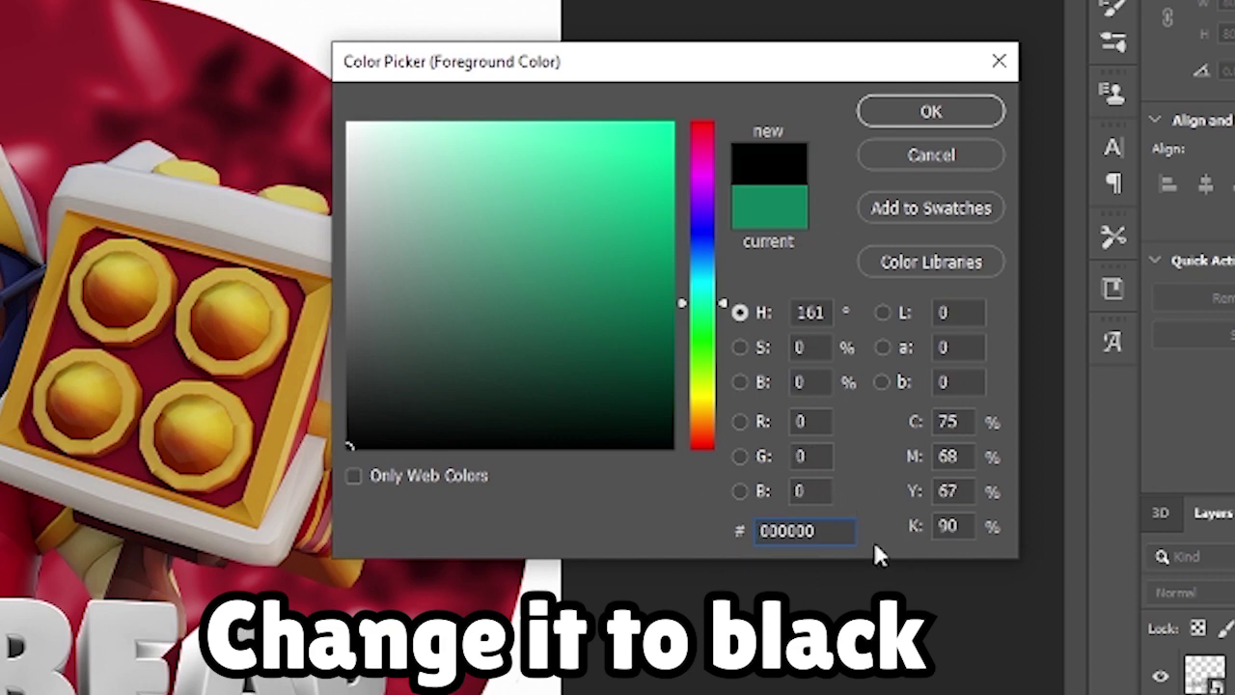
click(929, 114)
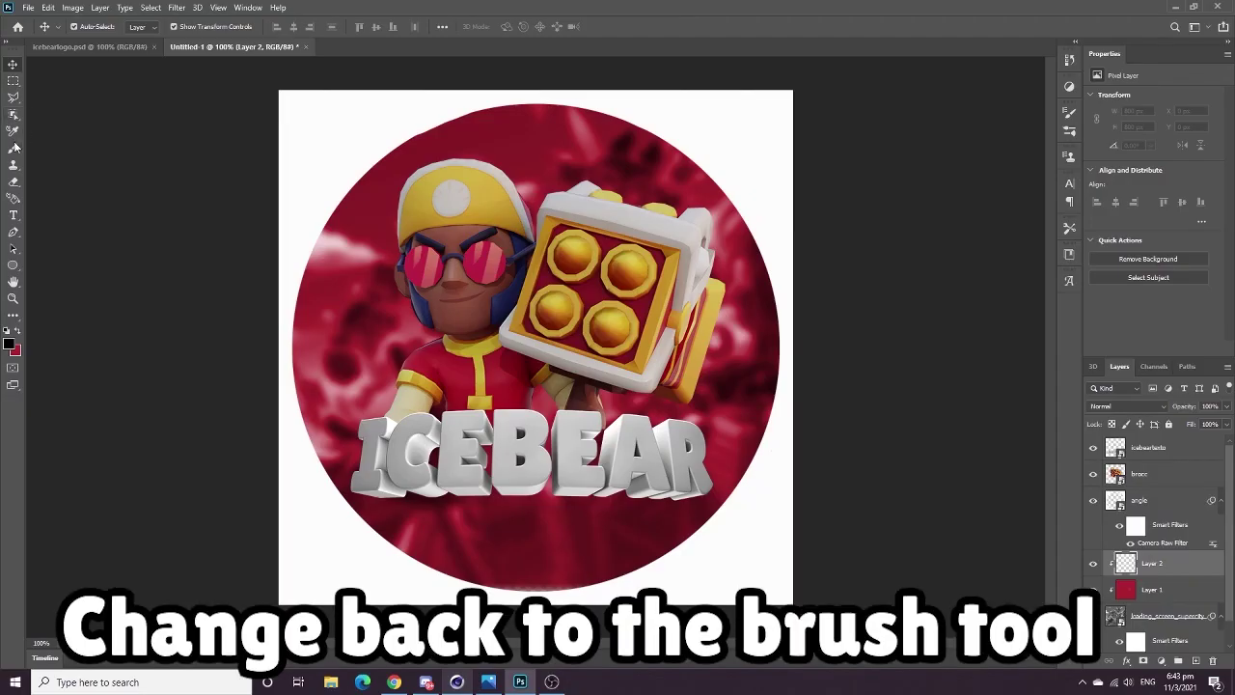
Step: Paint a soft black vignette around the inside edge of the circle with the Brush on the new clipped layer, then return to the Move tool
click(13, 147)
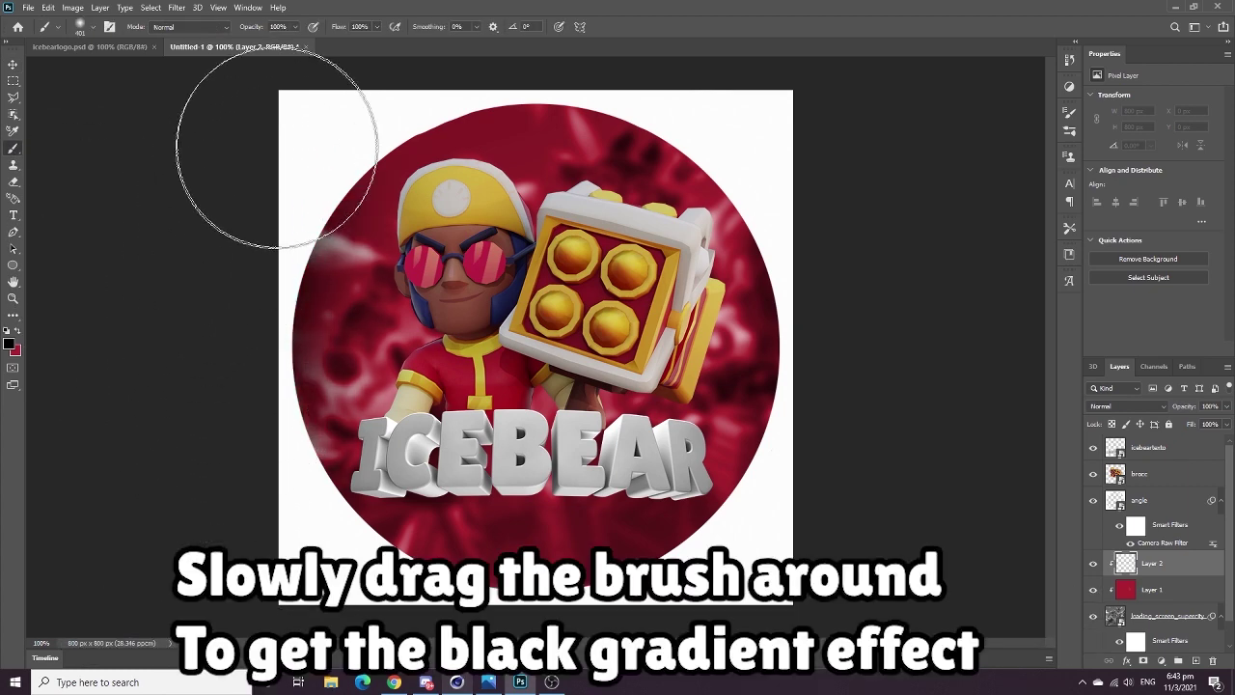
mouse_move(277, 147)
mouse_down()
mouse_move(661, 67)
mouse_move(798, 163)
mouse_move(881, 319)
mouse_move(217, 395)
mouse_move(241, 504)
mouse_move(335, 627)
mouse_move(670, 675)
mouse_move(809, 549)
mouse_move(882, 415)
mouse_move(232, 289)
mouse_move(248, 166)
mouse_up()
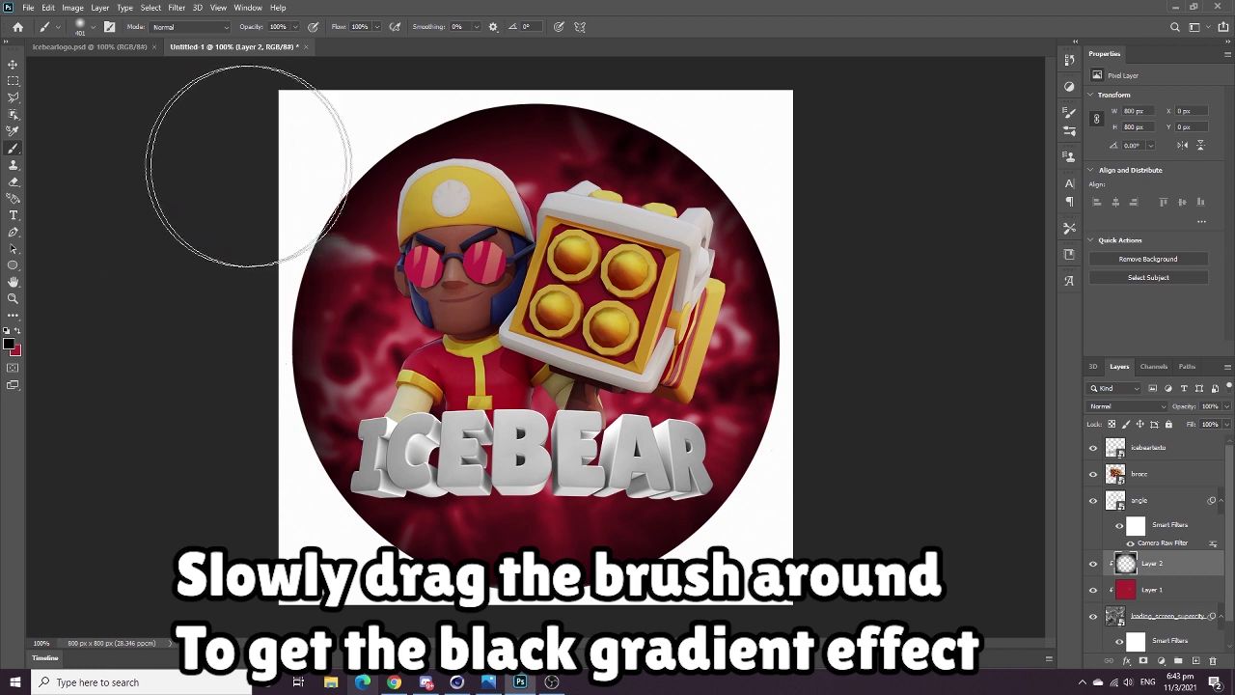
click(13, 64)
click(193, 197)
Step: Add a Color Overlay to the ICEBEAR text with blend mode Color, colour ab222f and 100% opacity
click(446, 451)
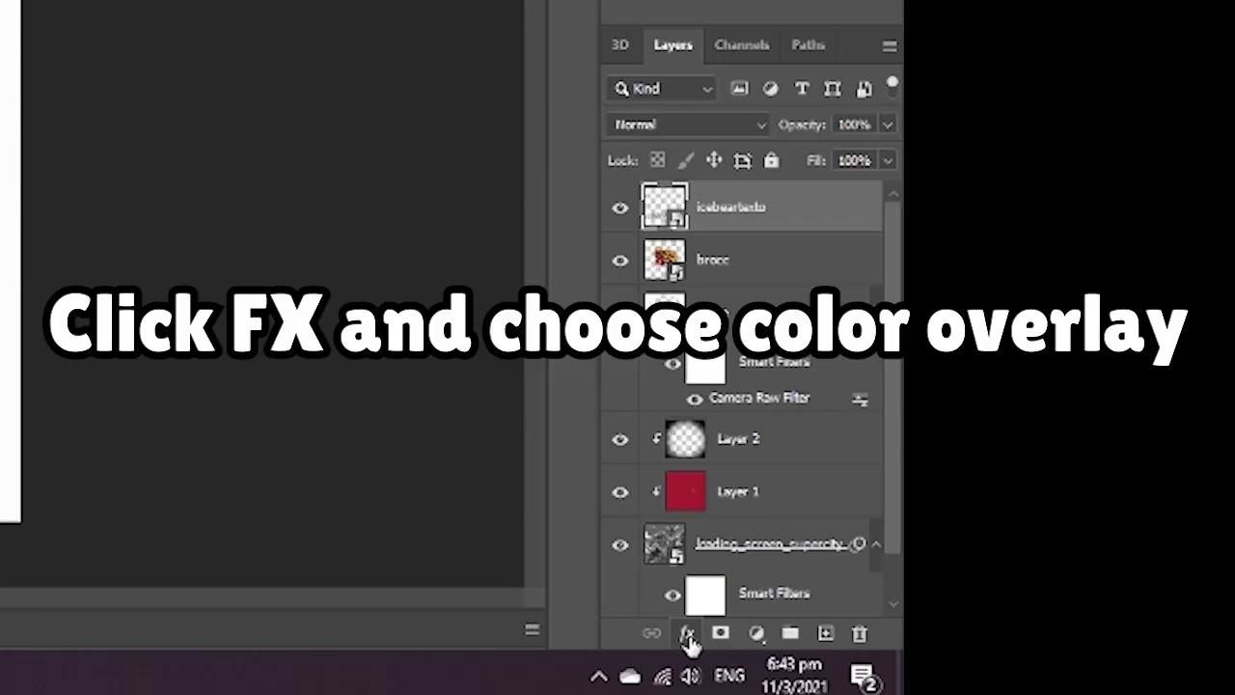
click(1126, 660)
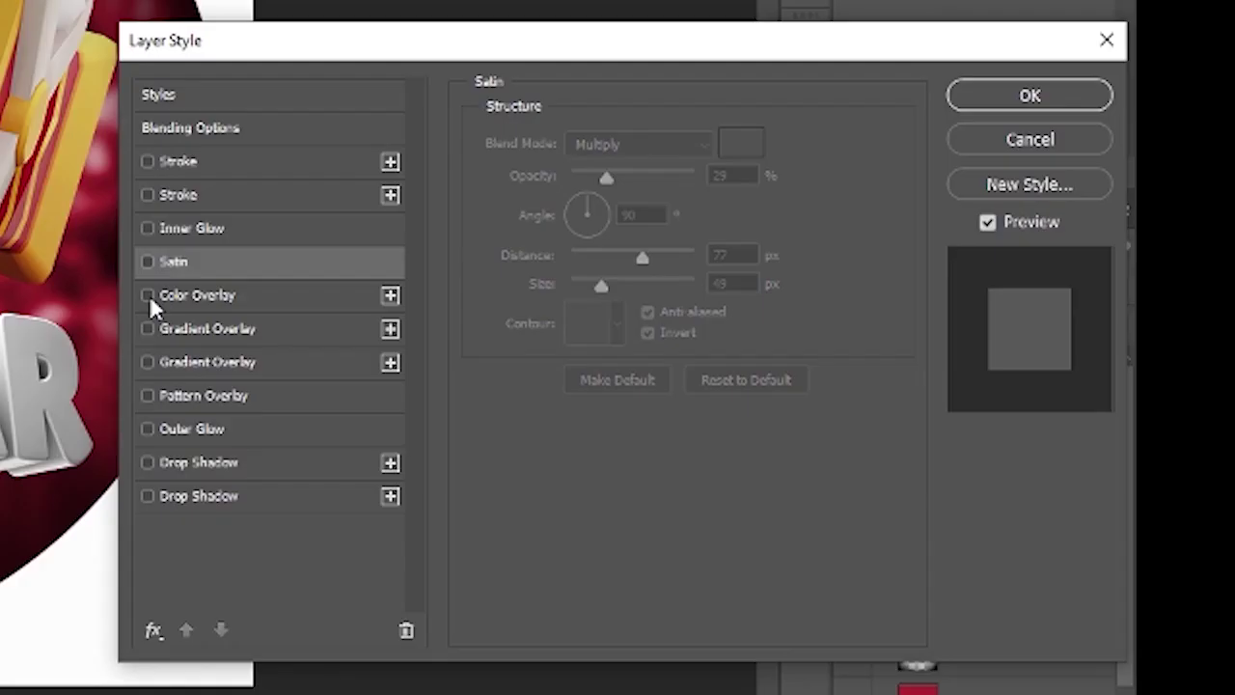
click(149, 295)
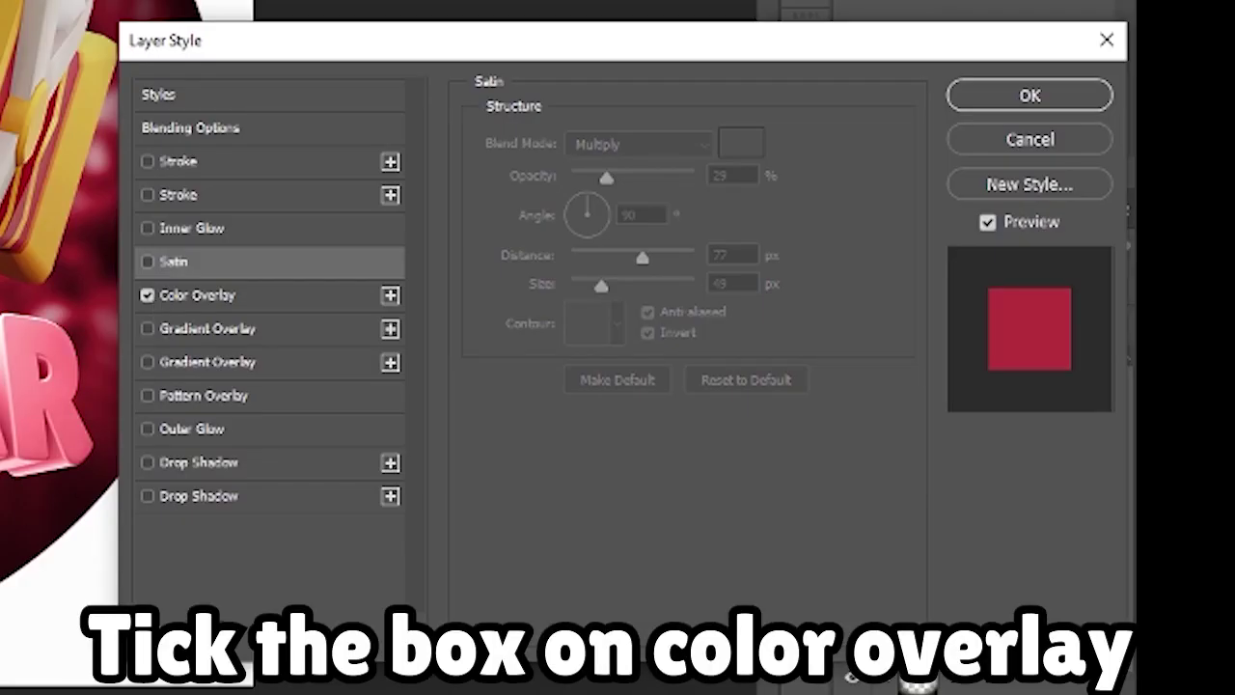
click(217, 295)
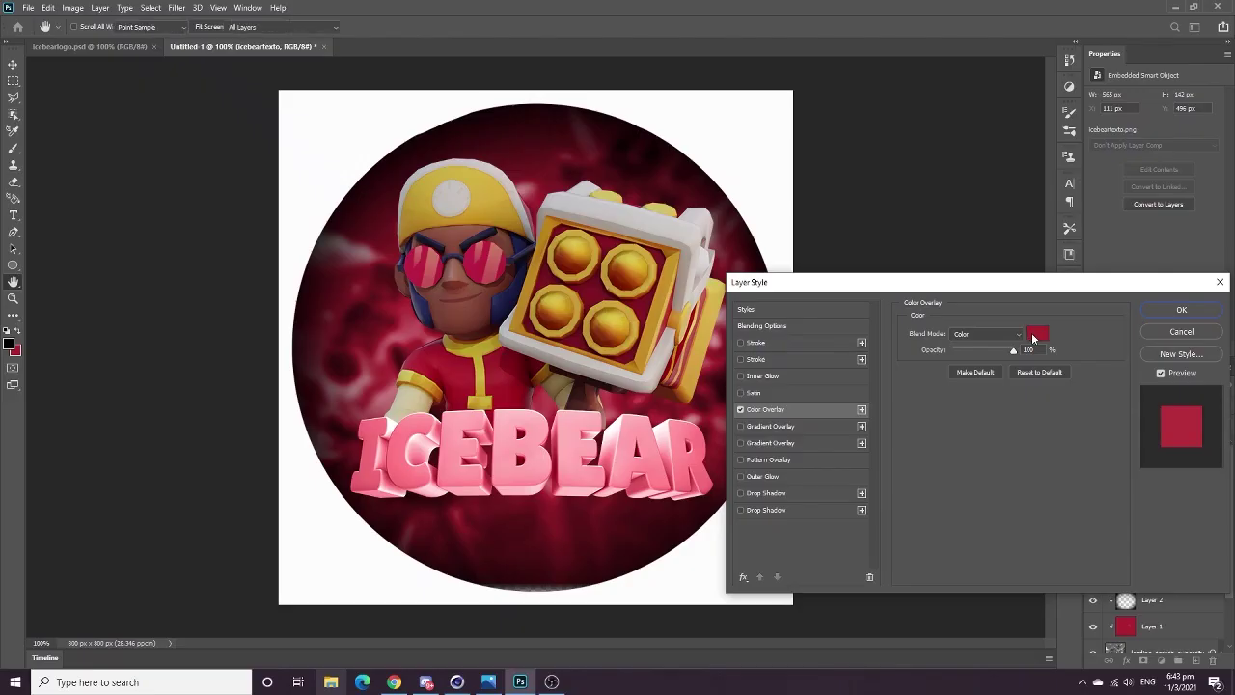
click(751, 152)
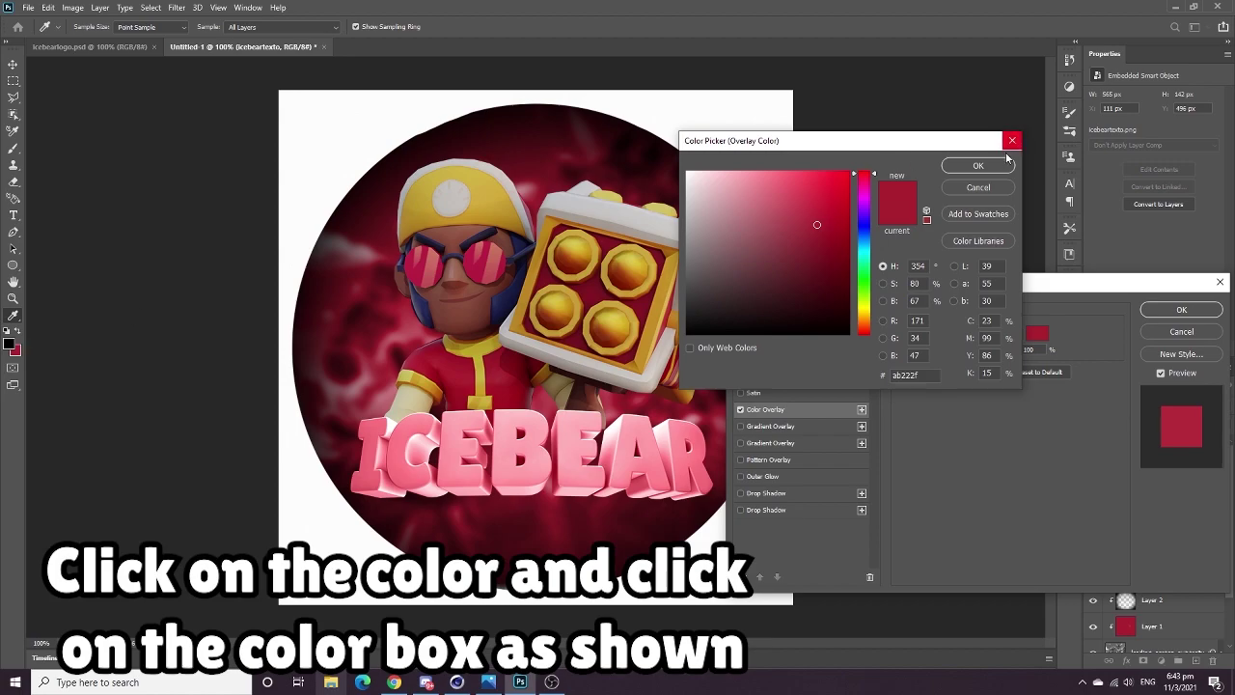
click(978, 165)
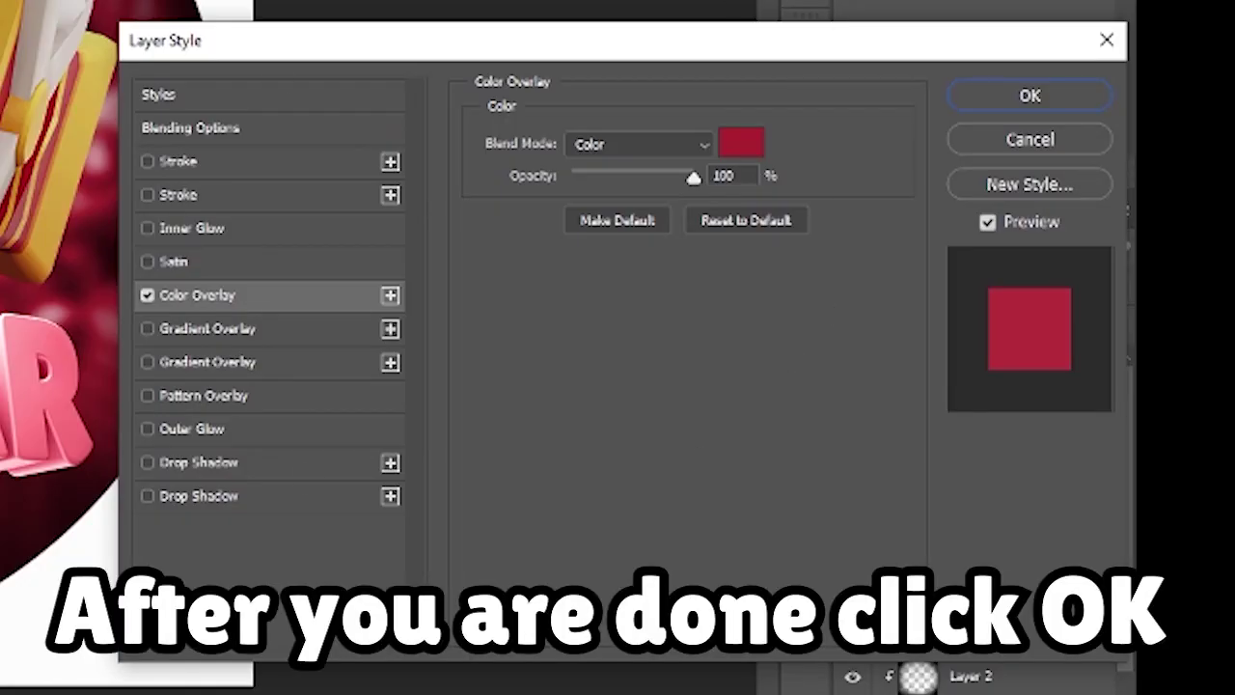
click(653, 147)
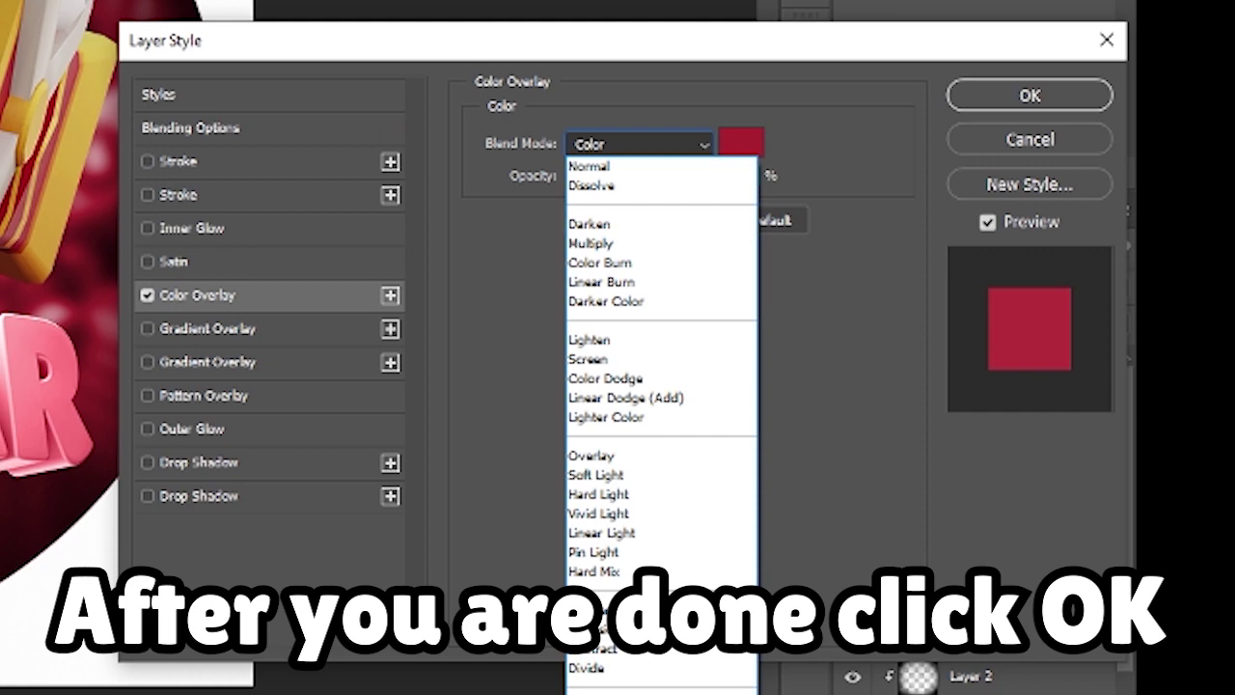
key(Escape)
click(1033, 97)
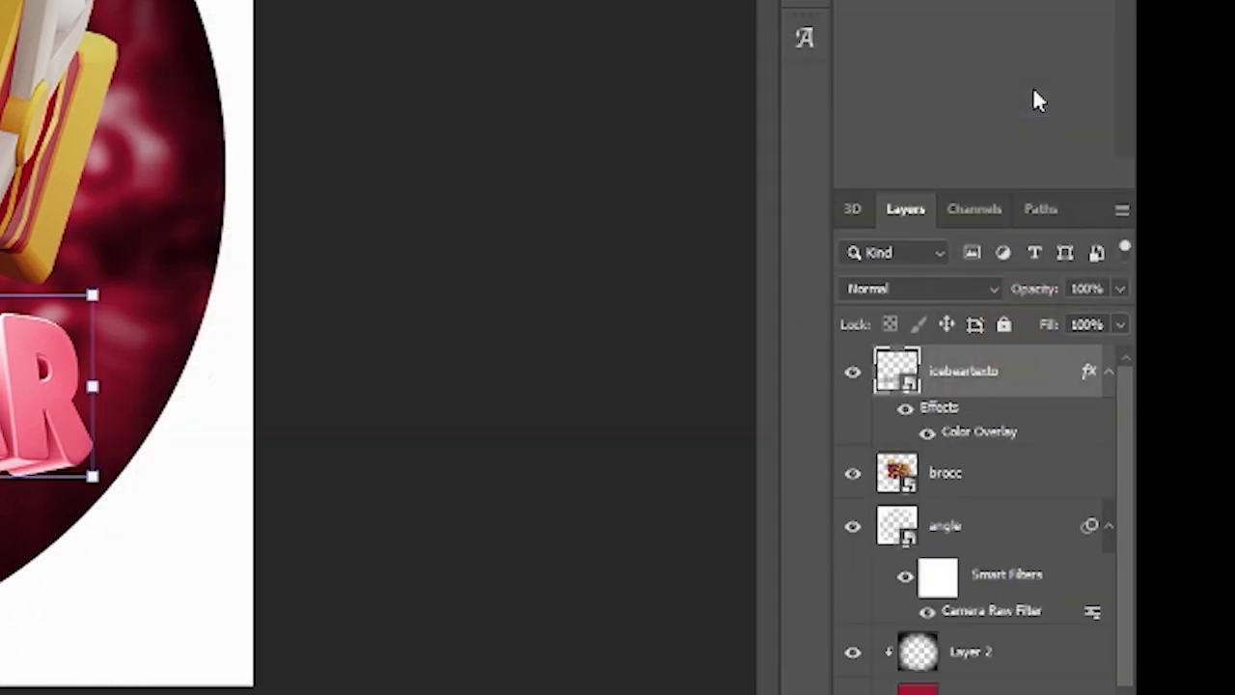
Step: Add a white Outer Glow to the character layer with blend mode Overlay, opacity 54%, spread 22% and size 65 px
click(570, 322)
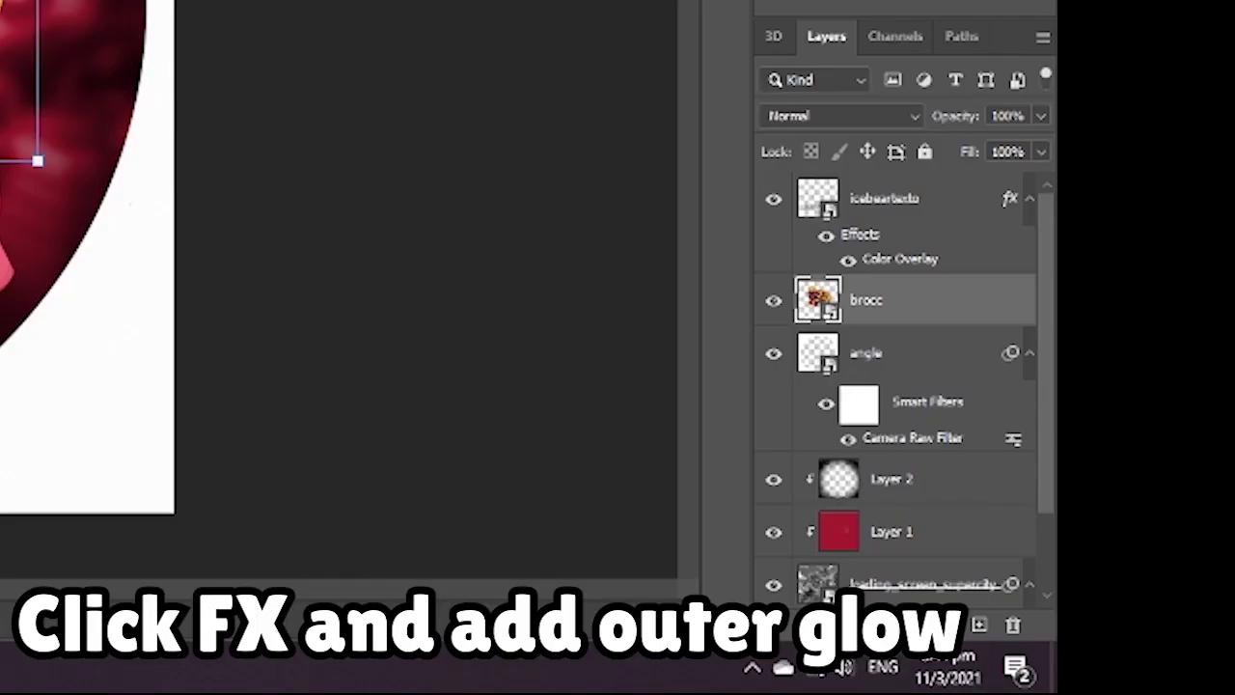
click(1143, 660)
click(1160, 641)
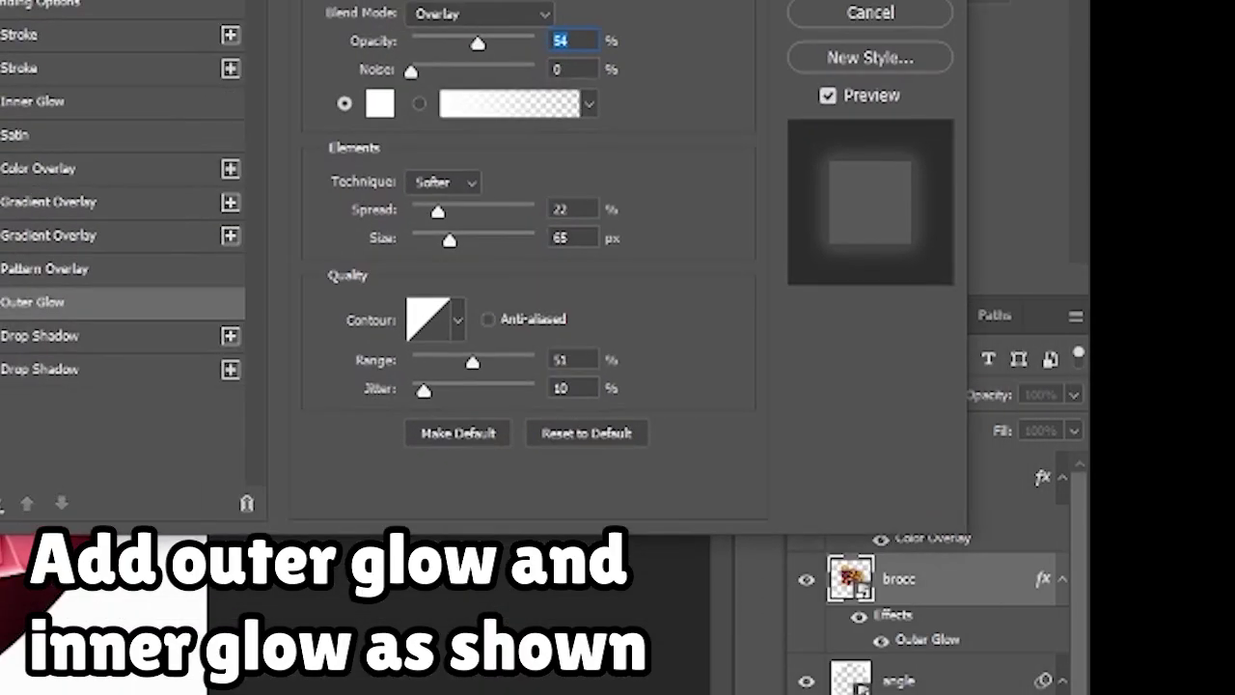
drag(331, 0, 552, 57)
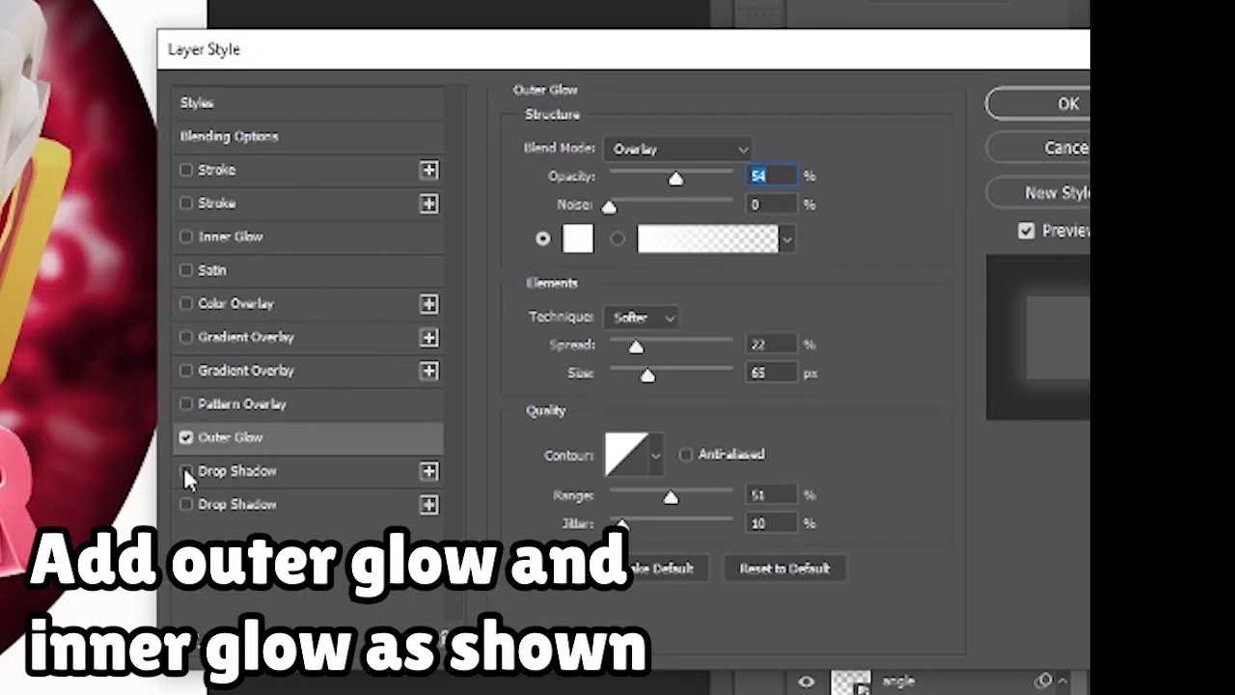
Step: Add an Inner Glow to the character with blend mode Color Dodge, opacity 36%, white gradient, choke 16%, size 81 px, range 77% and jitter 31%
click(186, 236)
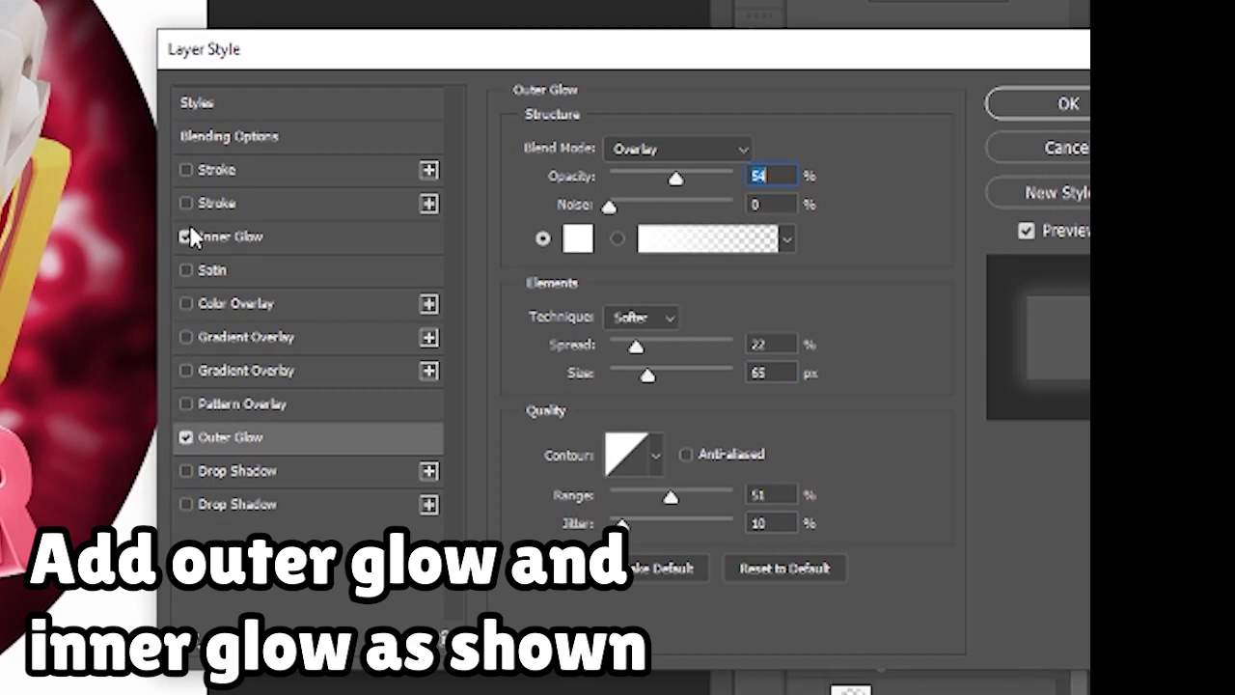
click(241, 235)
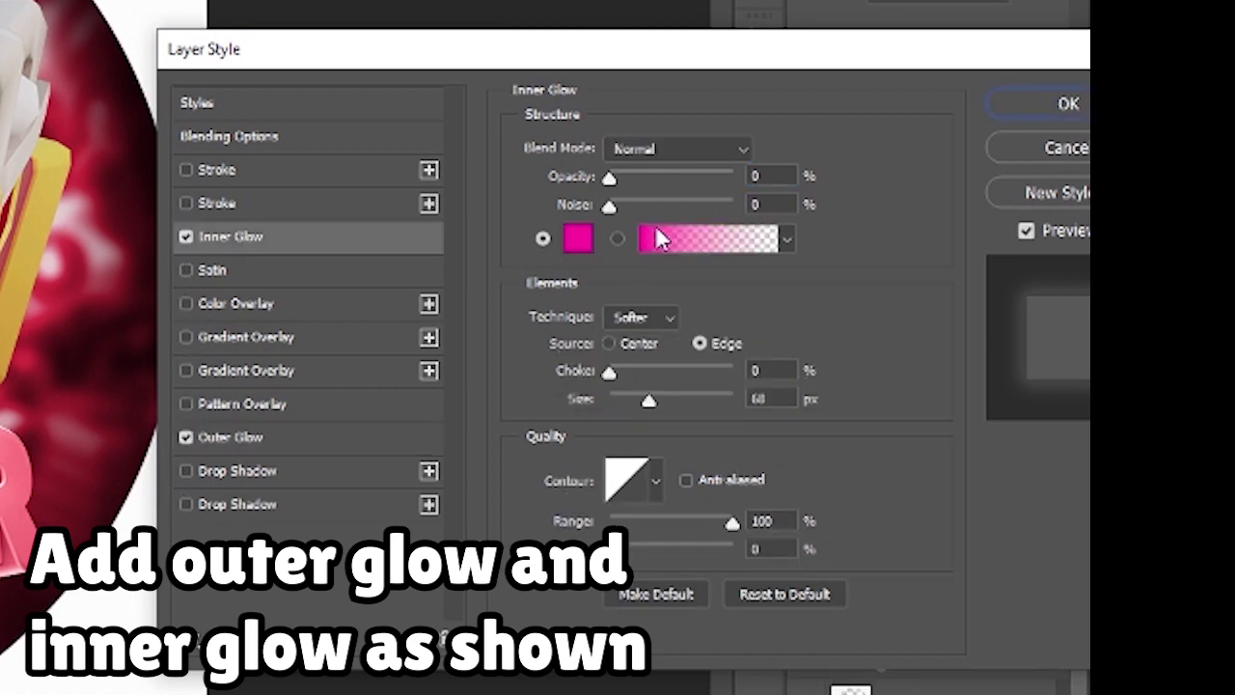
click(755, 594)
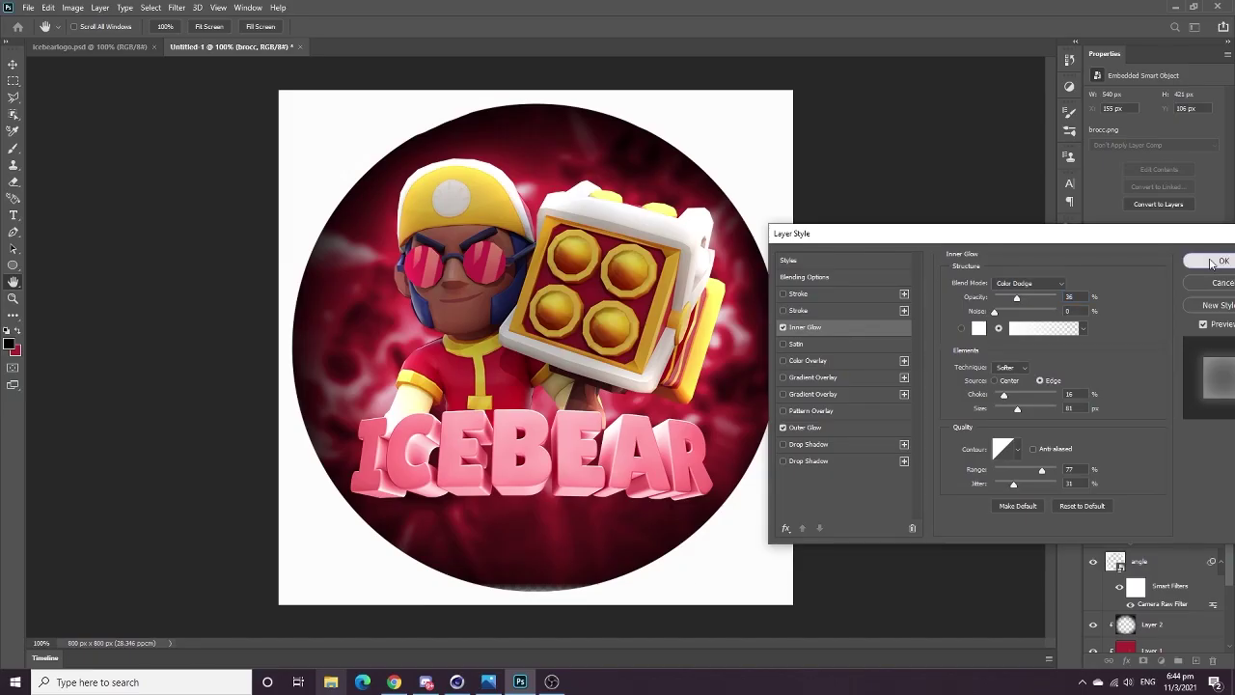
click(1068, 104)
Step: Add an Outer Glow to the ICEBEAR text with blend mode Overlay, opacity 54%, spread 8% and size 29 px
click(659, 485)
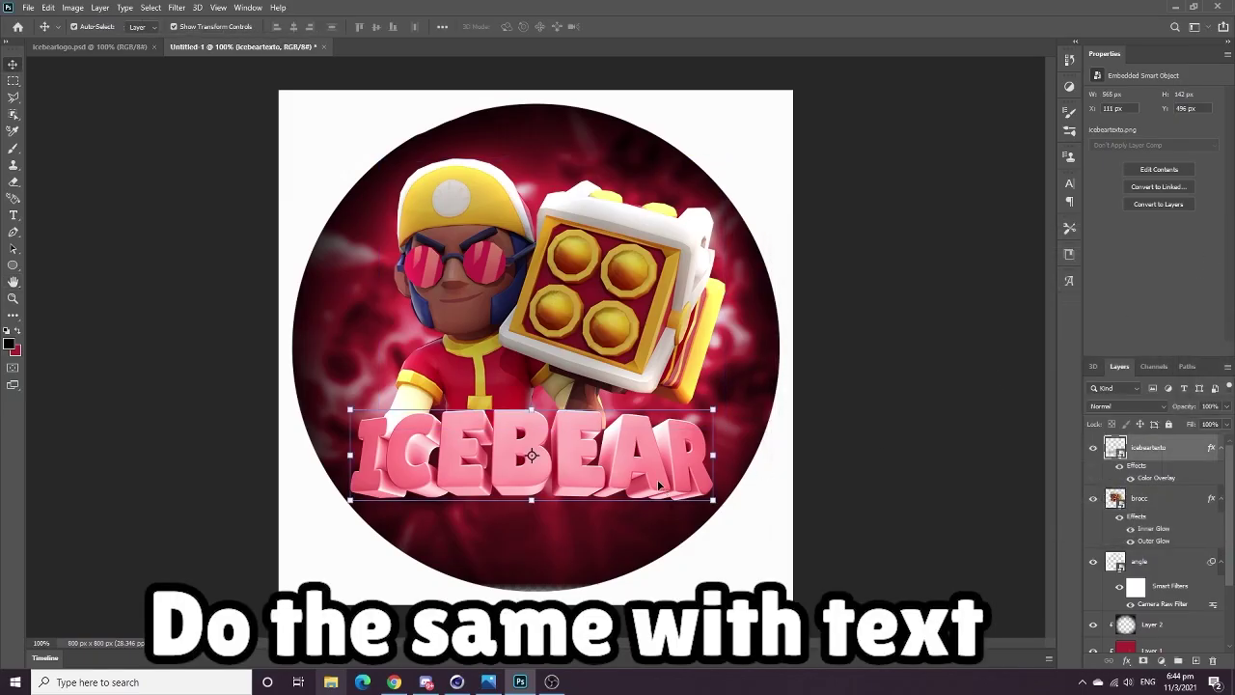
click(1125, 664)
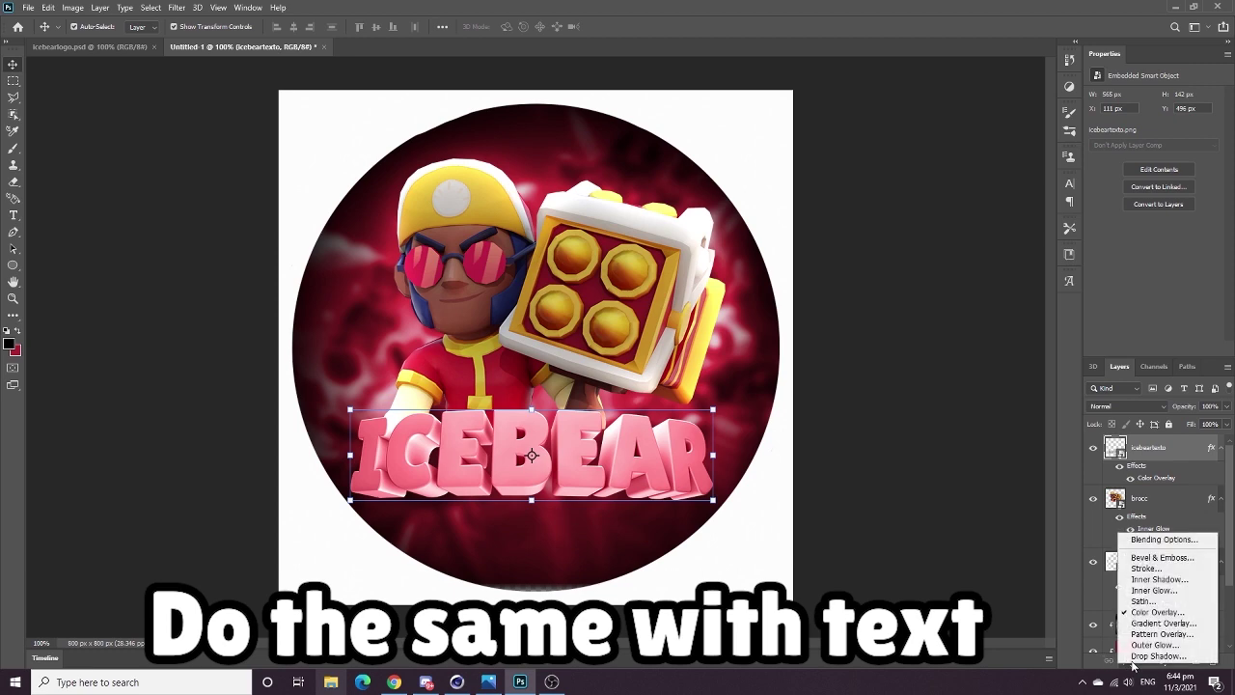
click(1142, 647)
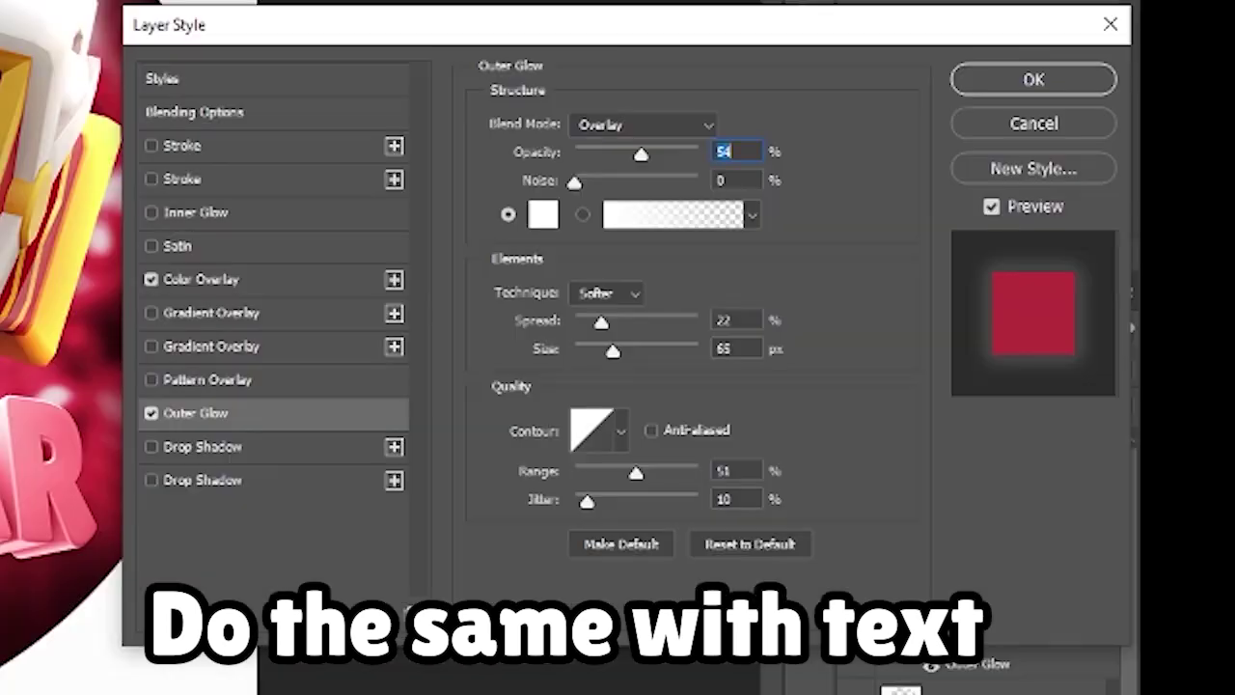
drag(613, 359, 582, 330)
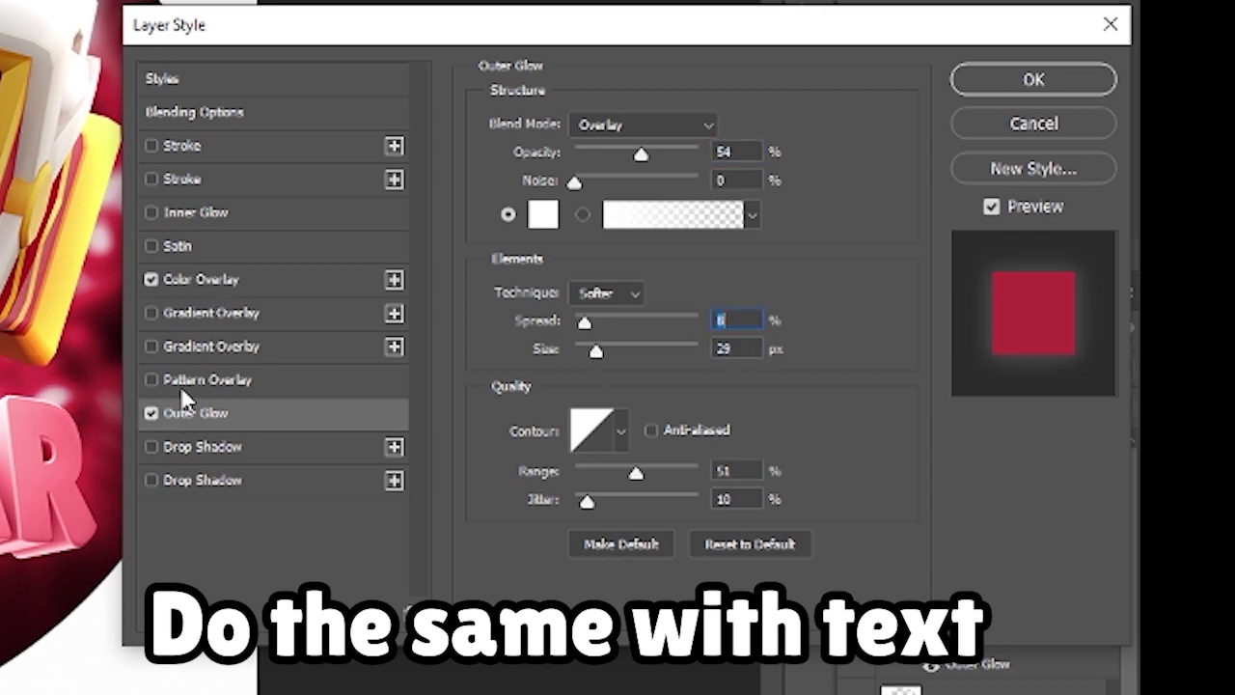
click(1015, 79)
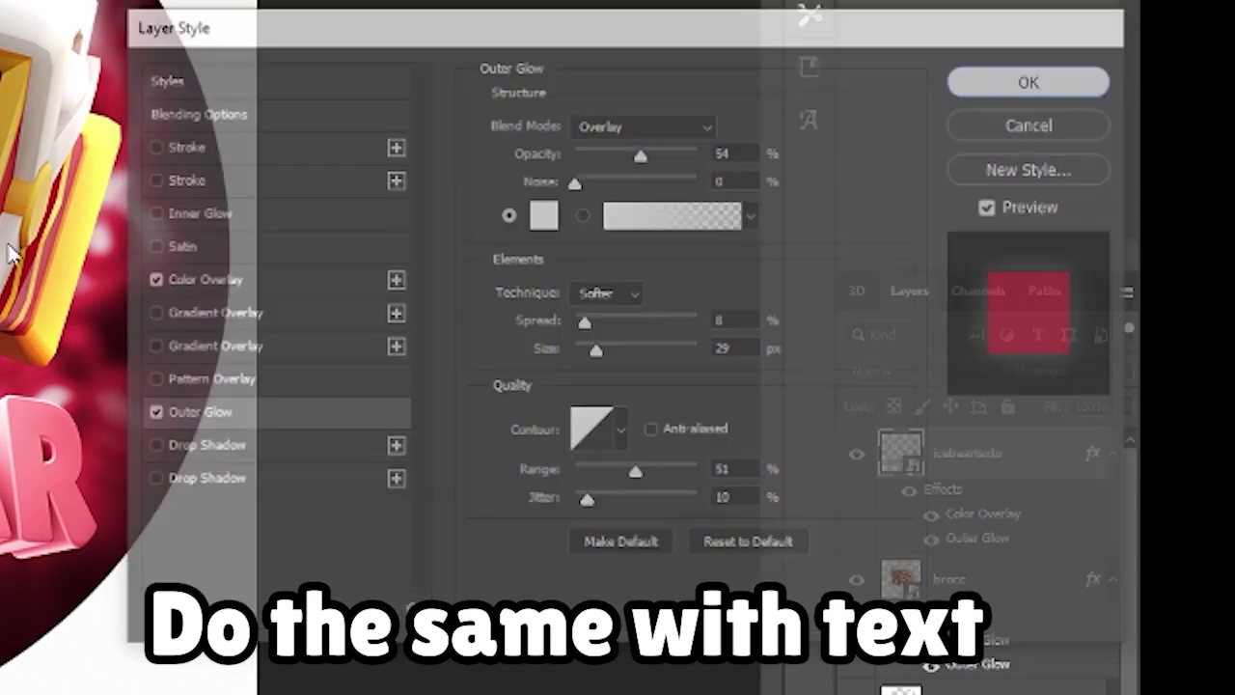
Step: Reopen the character layer's Outer Glow settings, reduce the glow's spread and size, and apply them
right_click(904, 618)
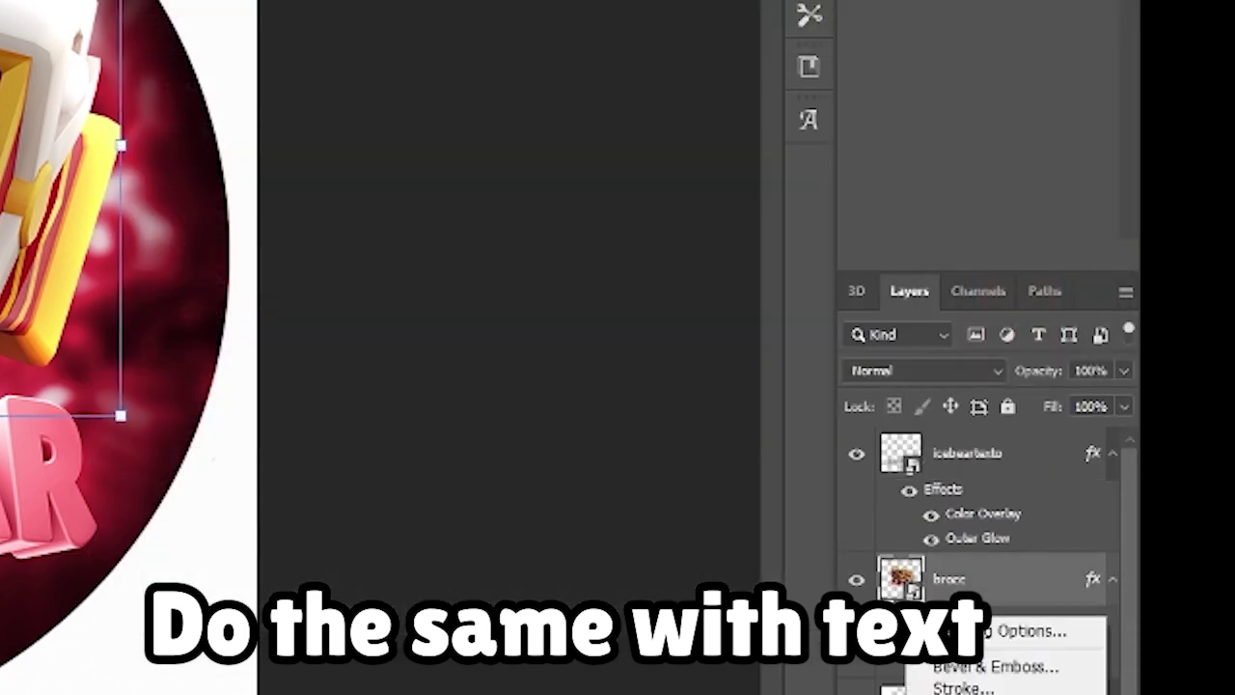
click(965, 631)
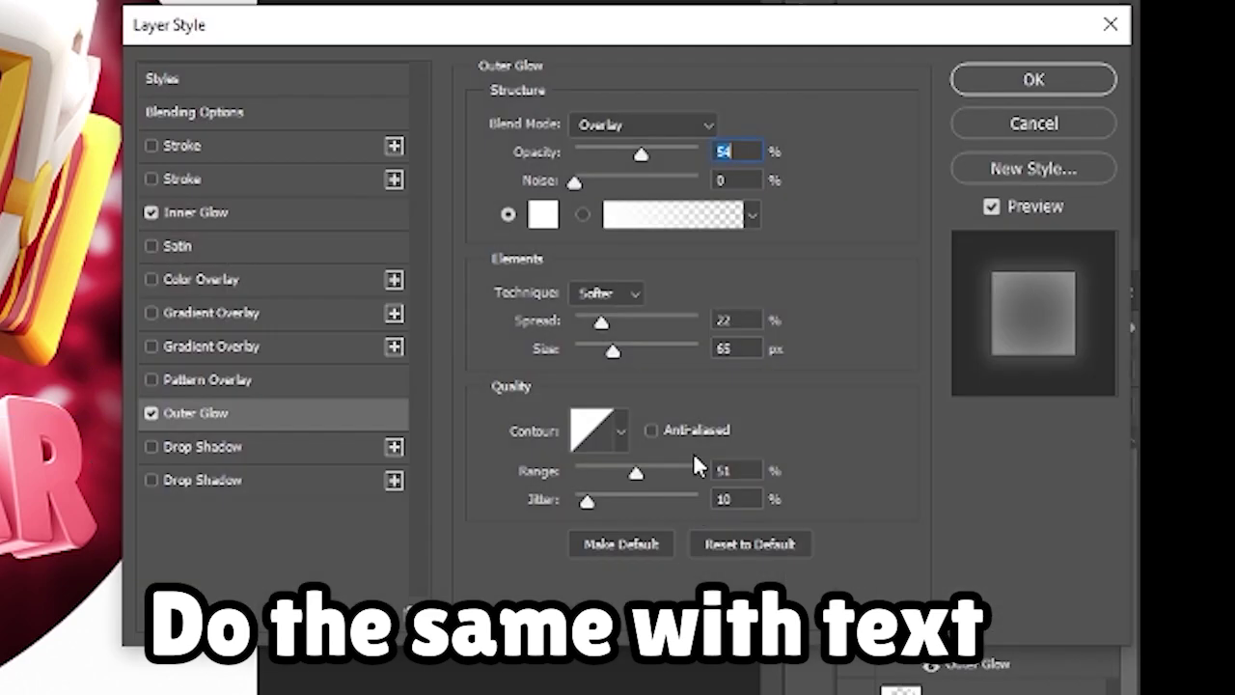
drag(613, 352, 585, 323)
click(1100, 79)
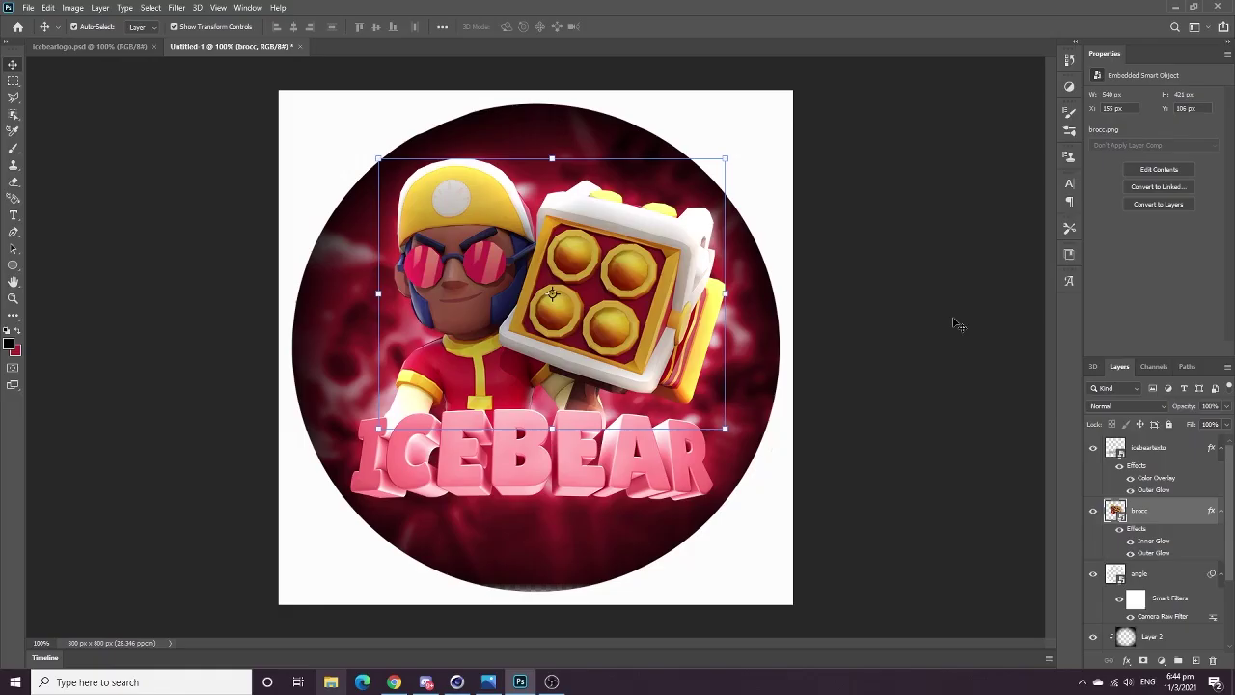
Step: Place the dotted overlay Ajay_GFX075 in the document, rotate it by about 83° and position it along the left edge of the circle
click(816, 505)
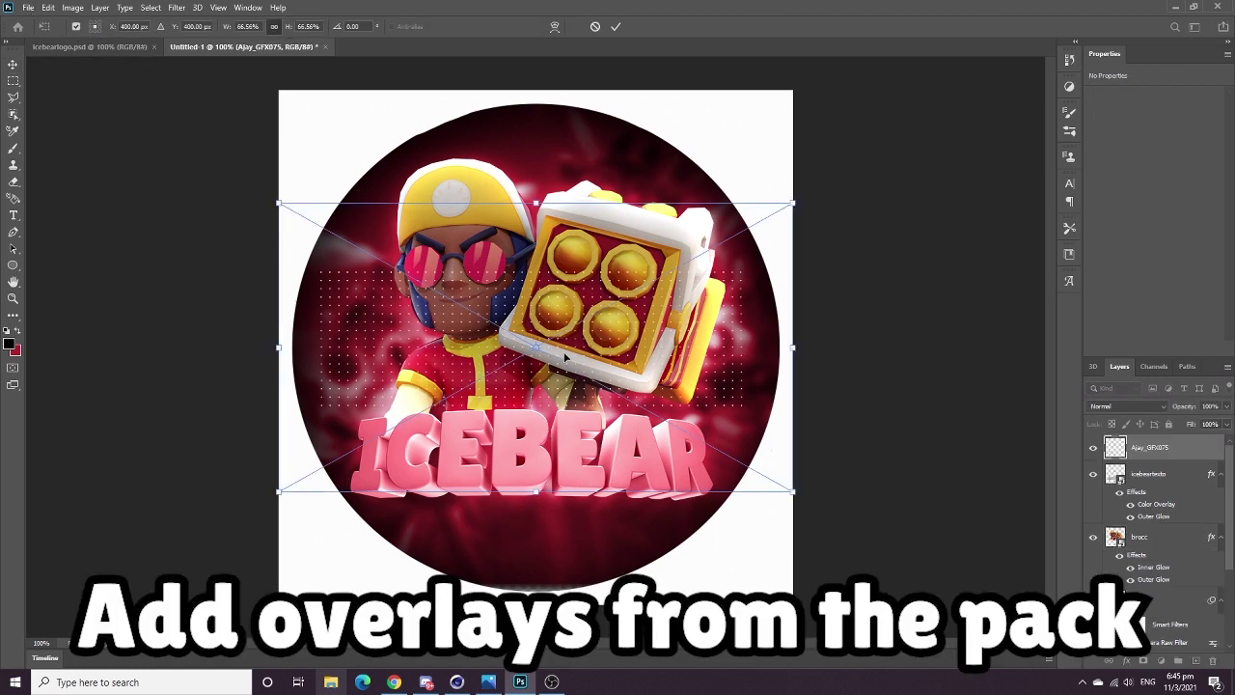
drag(565, 348, 409, 365)
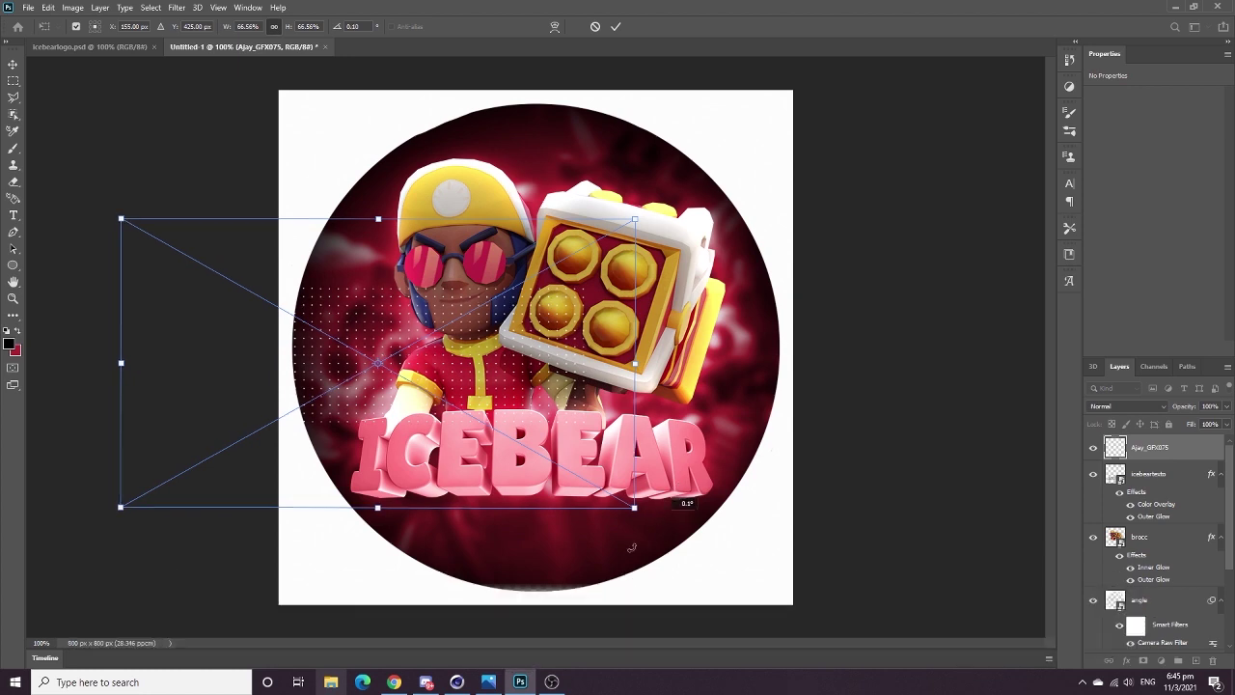
drag(633, 544, 228, 633)
drag(469, 456, 359, 437)
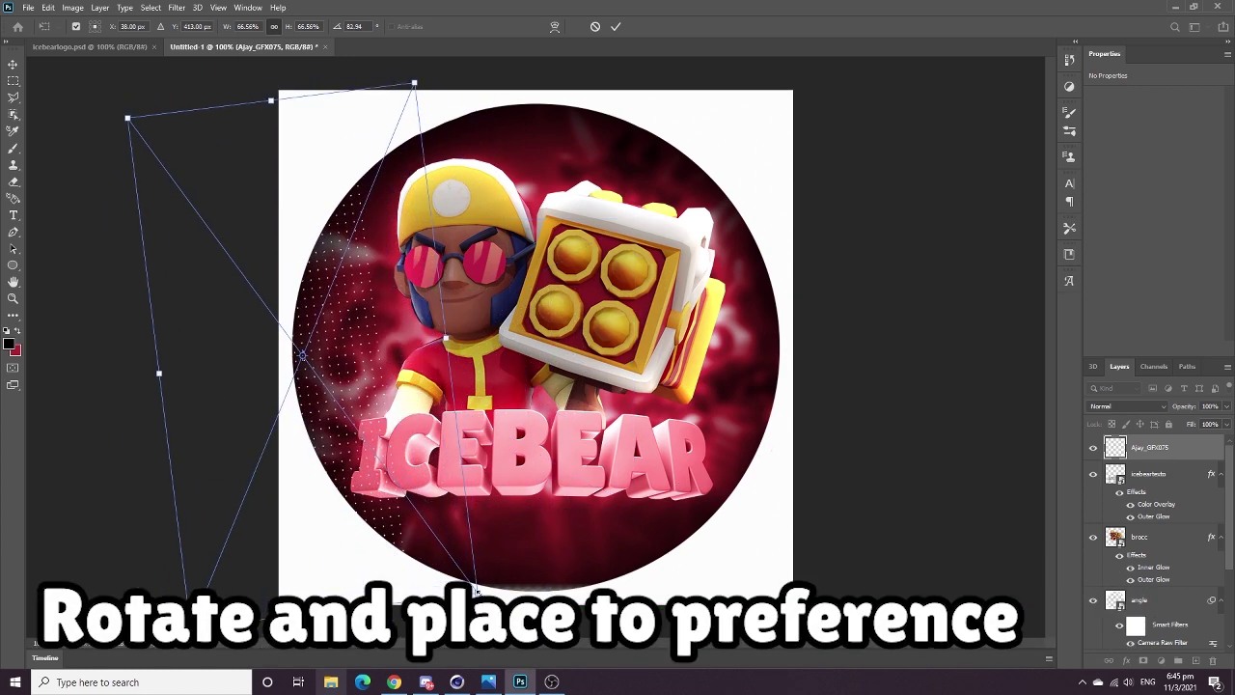
drag(478, 592, 501, 623)
Step: Move the Ajay_GFX075 layer below the angle layer and set its blend mode to Overlay
drag(1157, 457, 1156, 485)
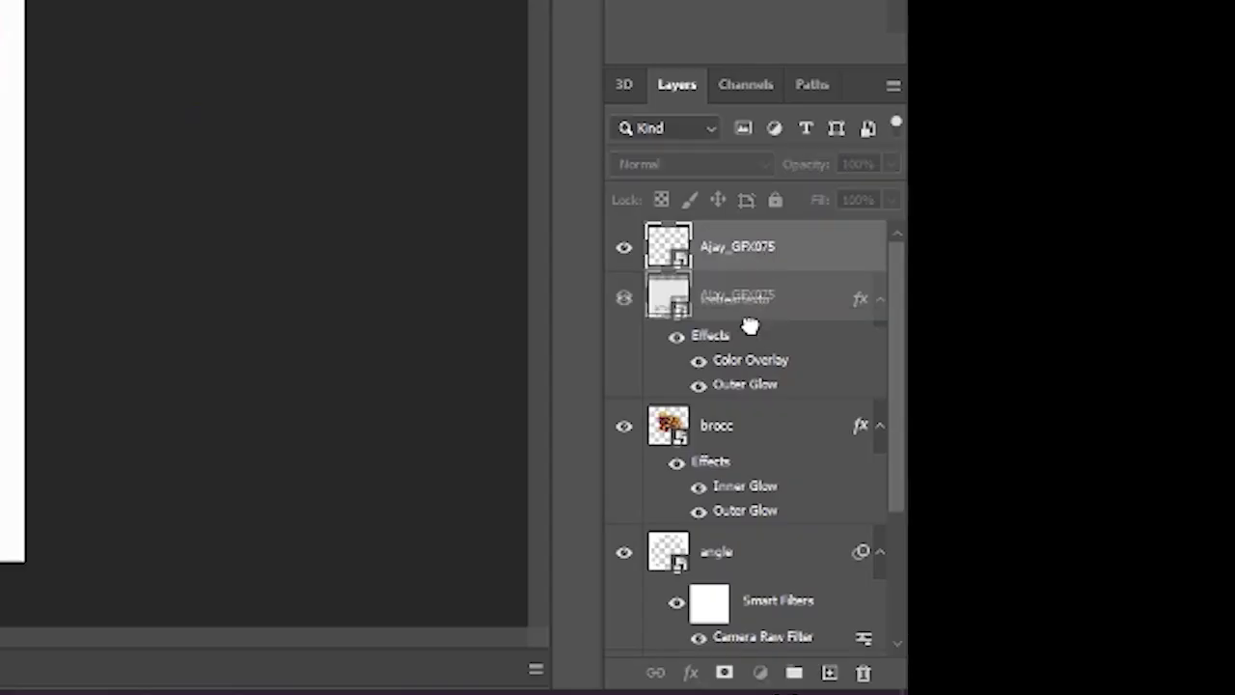
drag(750, 326, 767, 499)
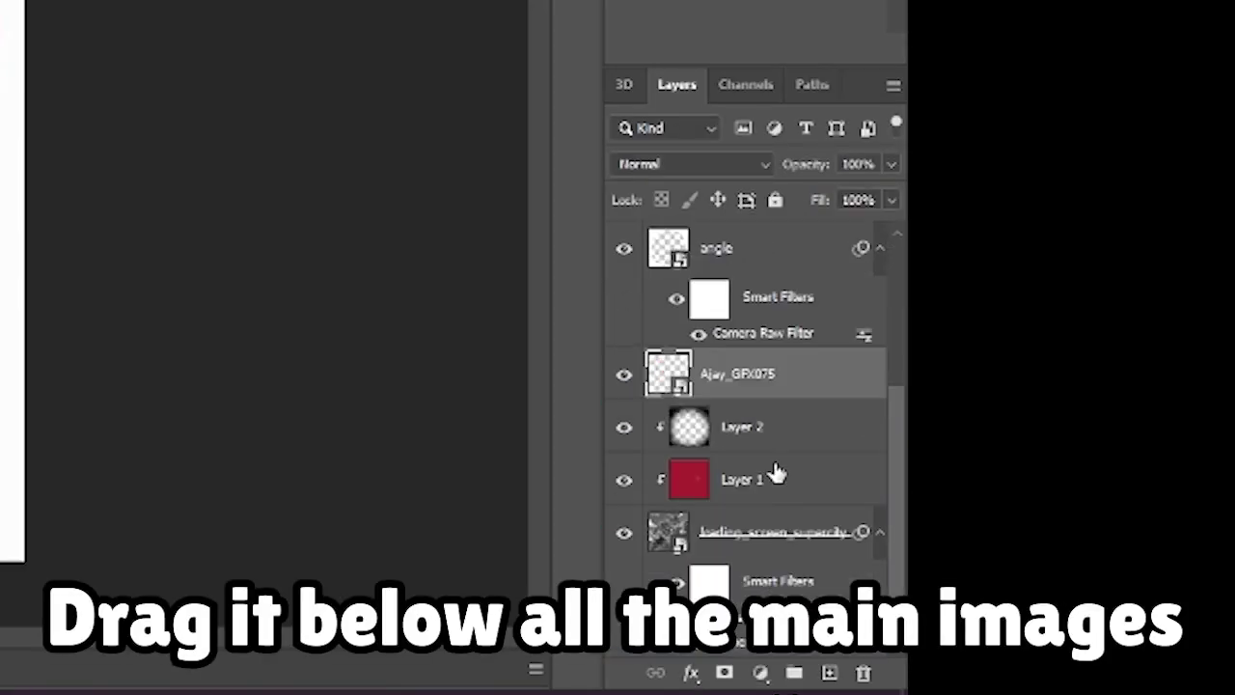
scroll(744, 372, up, 3)
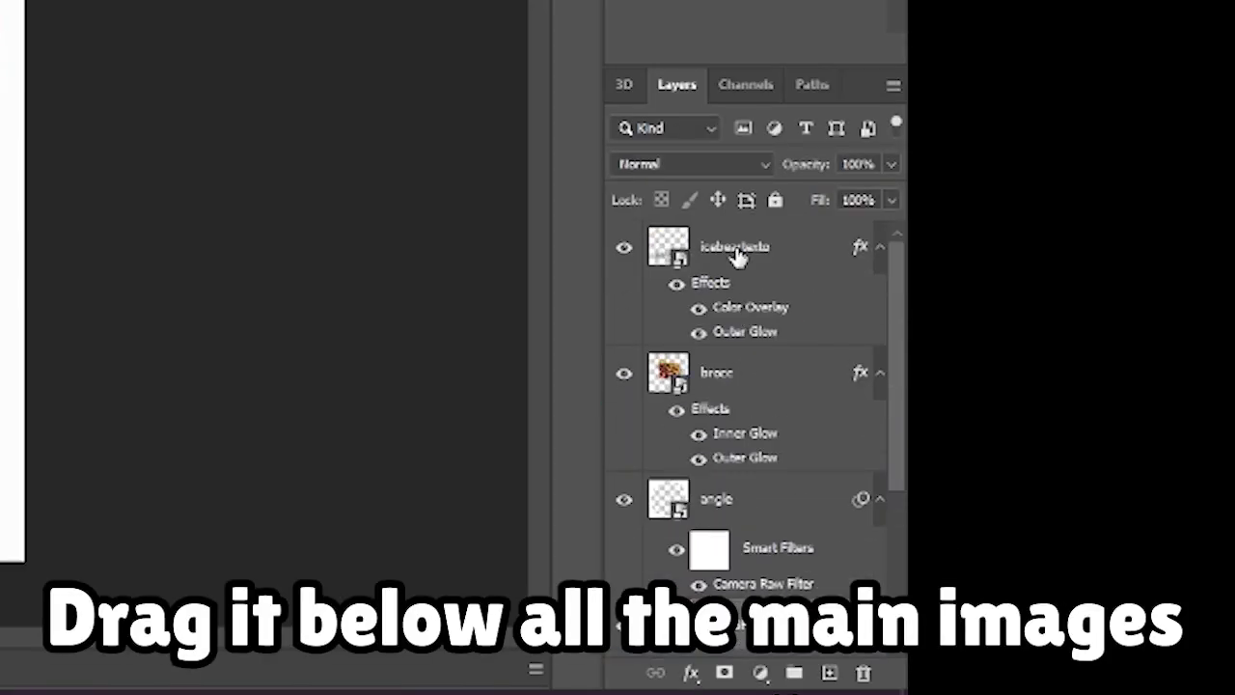
click(704, 166)
click(686, 361)
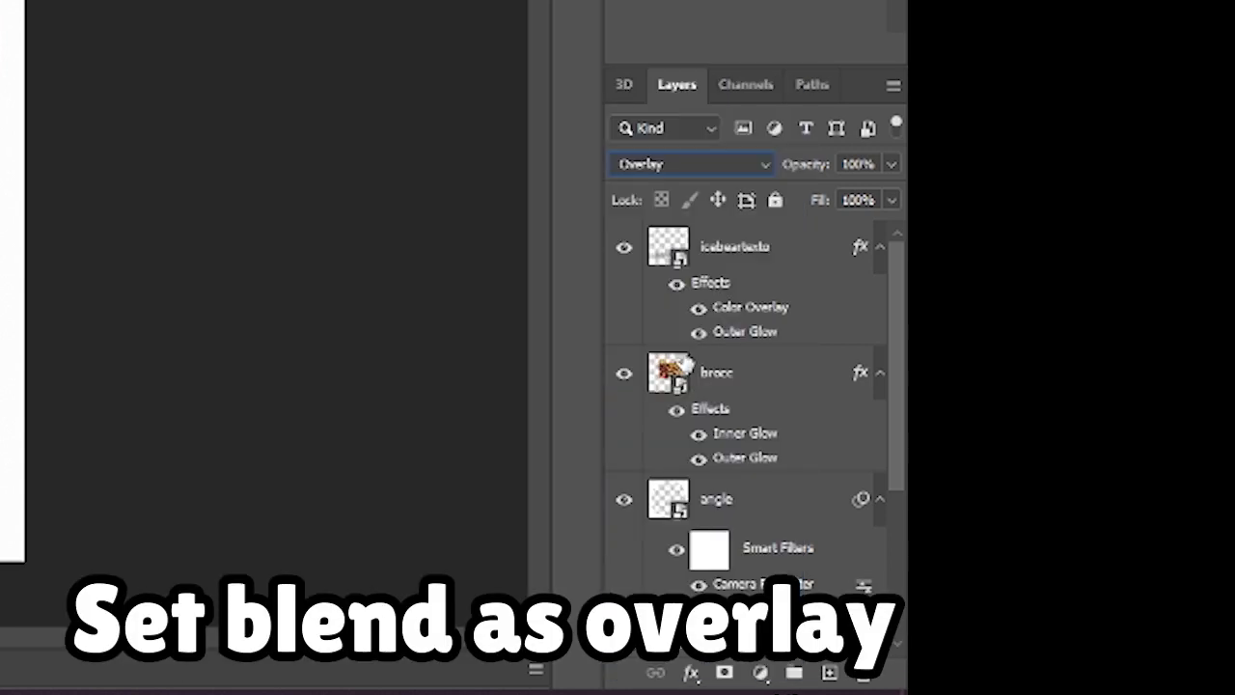
click(320, 157)
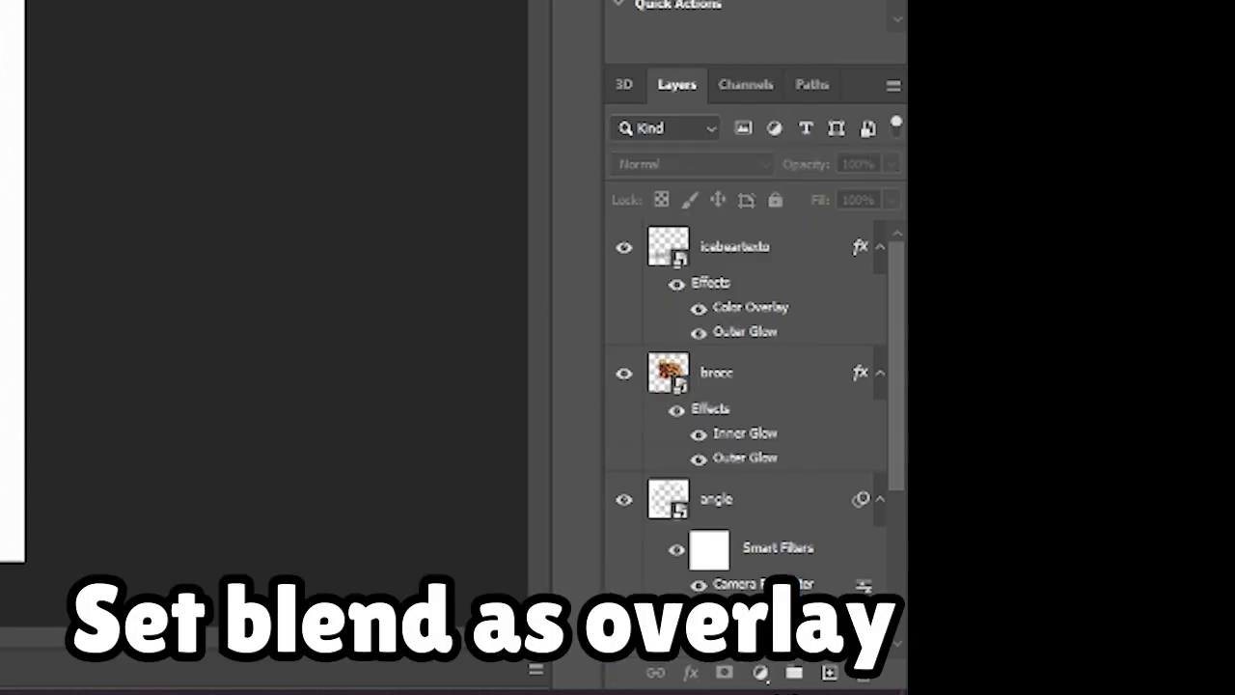
Step: Duplicate the Ajay_GFX075 overlay layer and position the copy along the right edge of the circle
click(12, 164)
scroll(662, 279, down, 3)
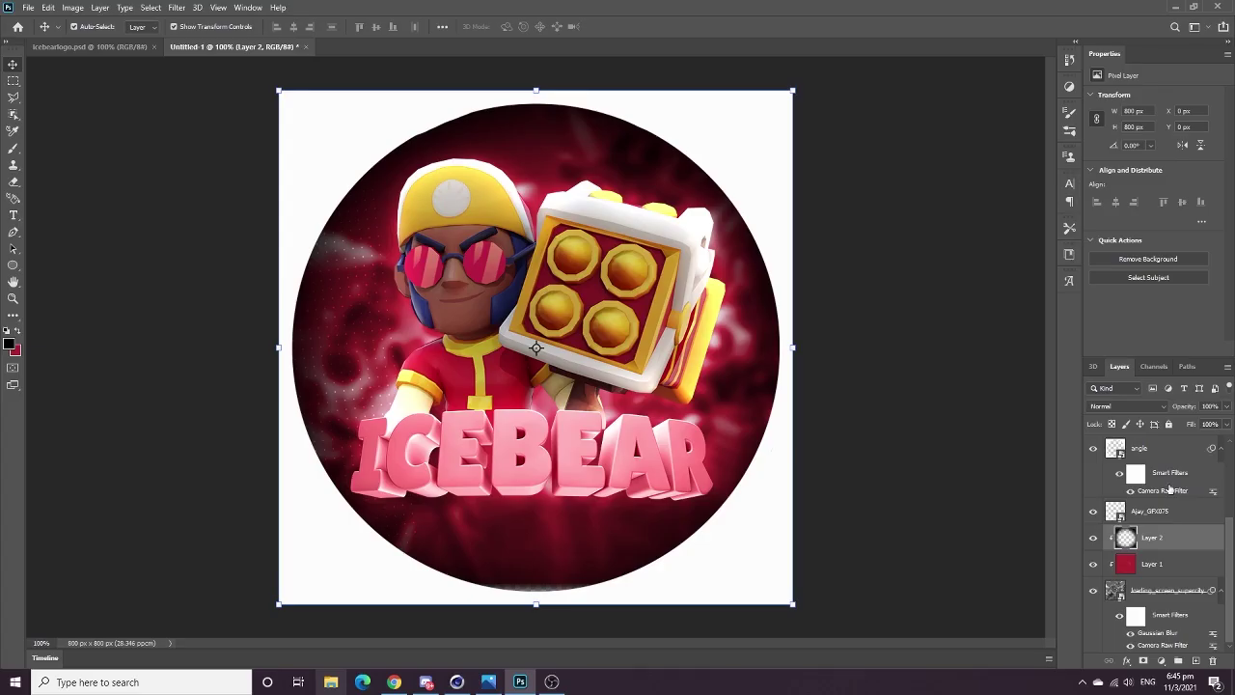
click(1157, 510)
key(ctrl+c)
key(ctrl+v)
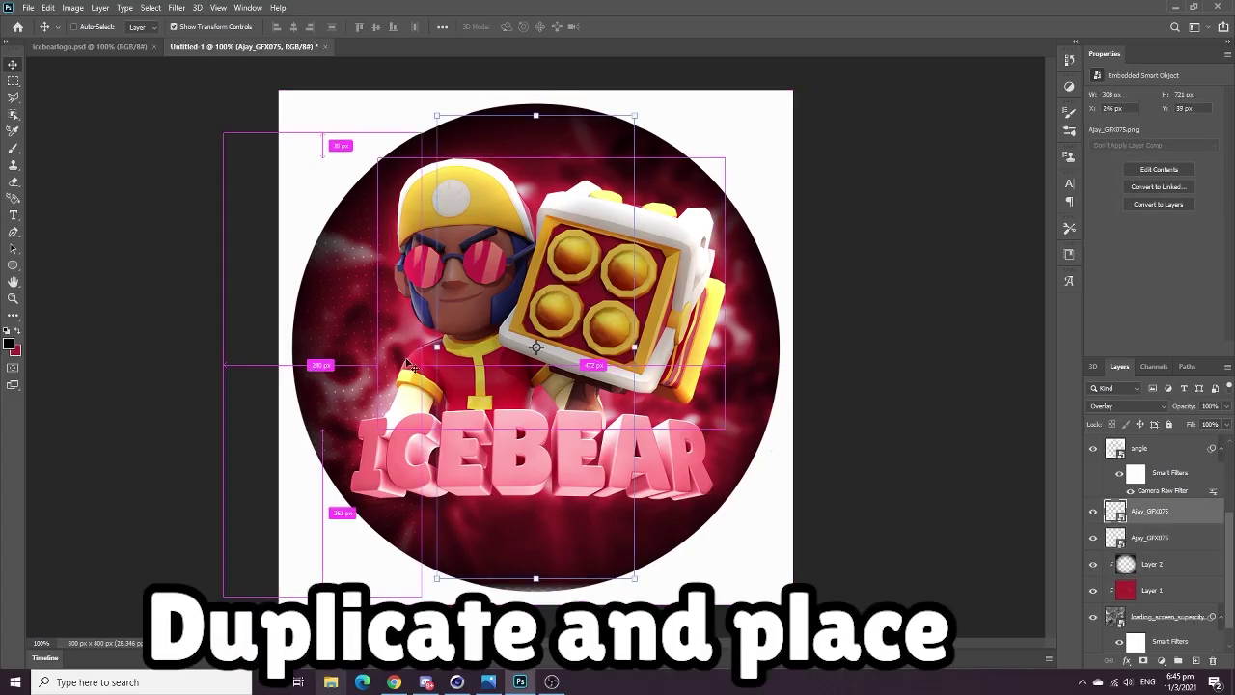
click(407, 361)
click(1148, 516)
key(ctrl+t)
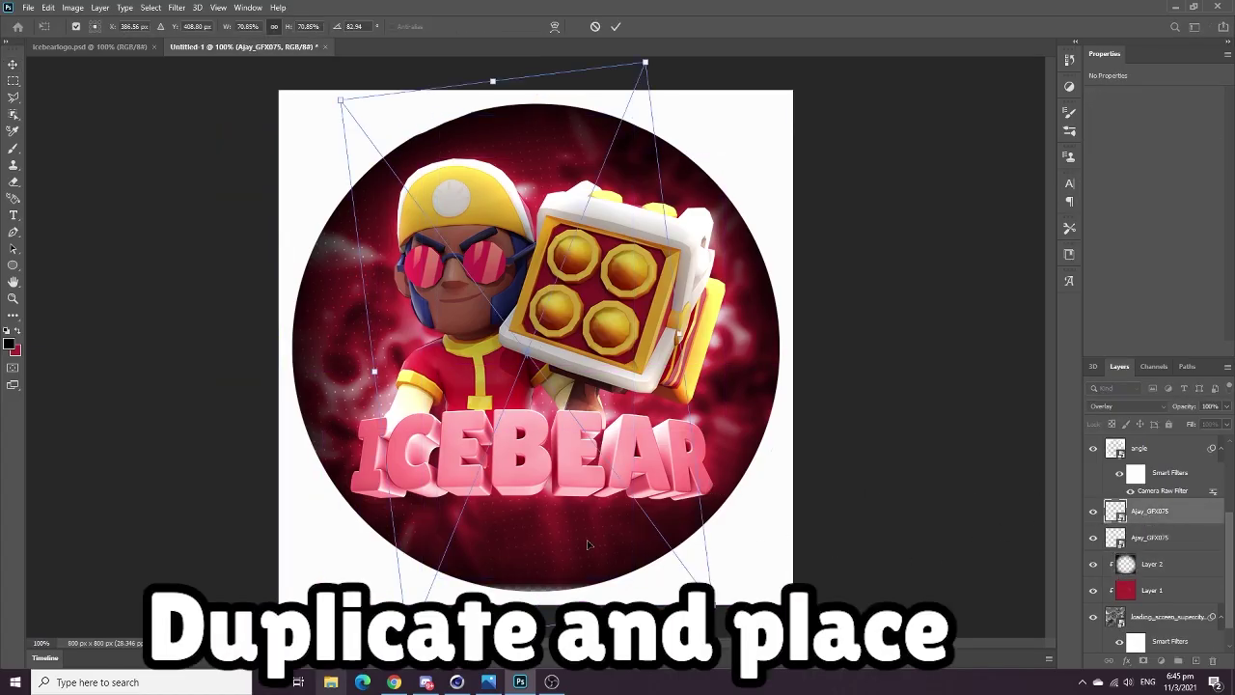
drag(598, 534, 827, 480)
click(614, 30)
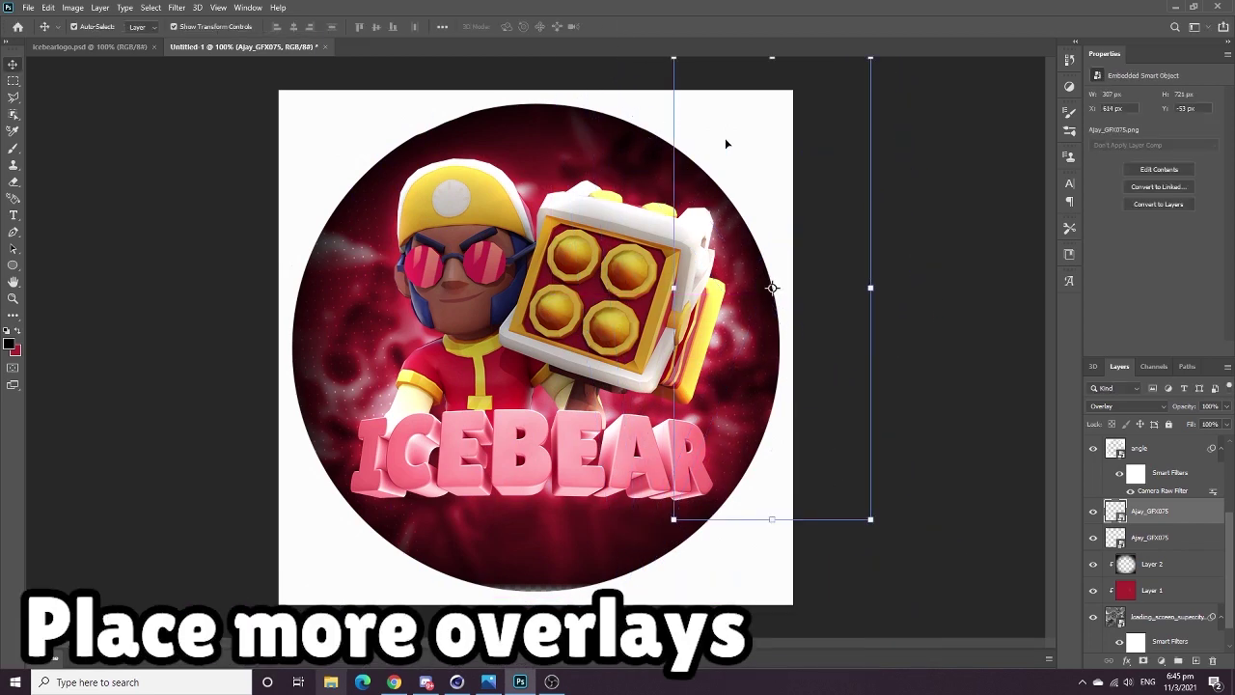
Step: Place the halftone overlay Ajay_GFX136 at the circle's upper edge in Overlay mode, with its layer below the angle layer
click(985, 304)
click(35, 8)
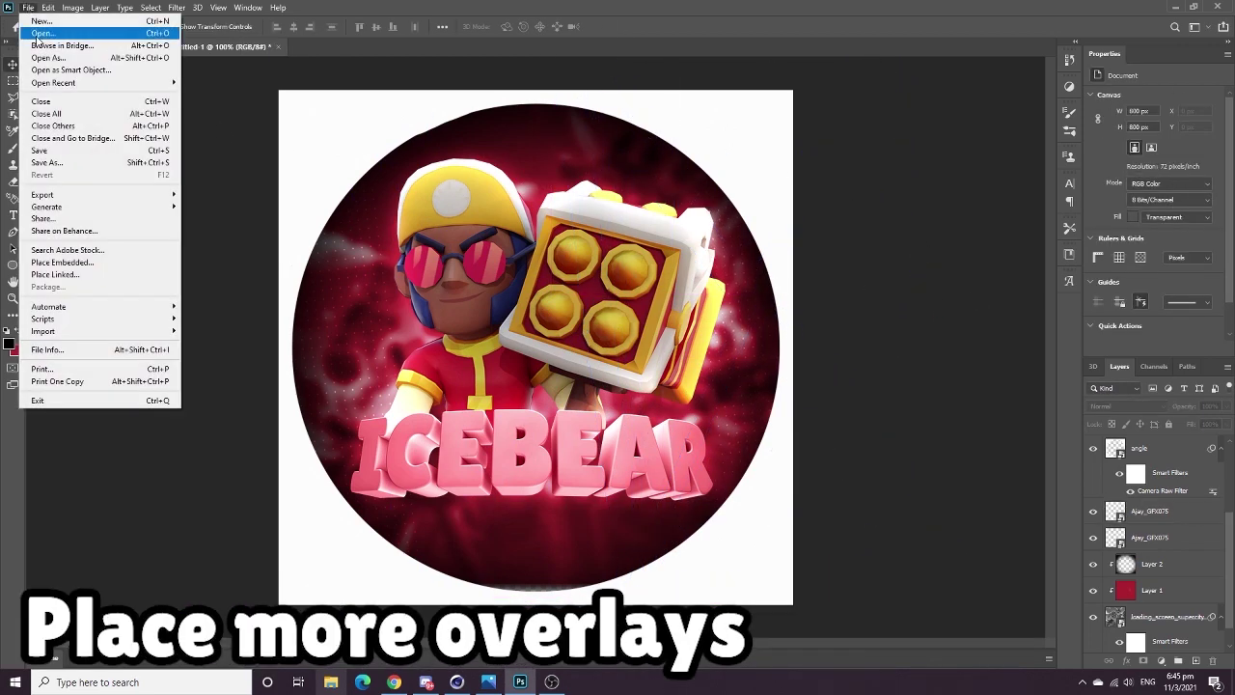
click(75, 257)
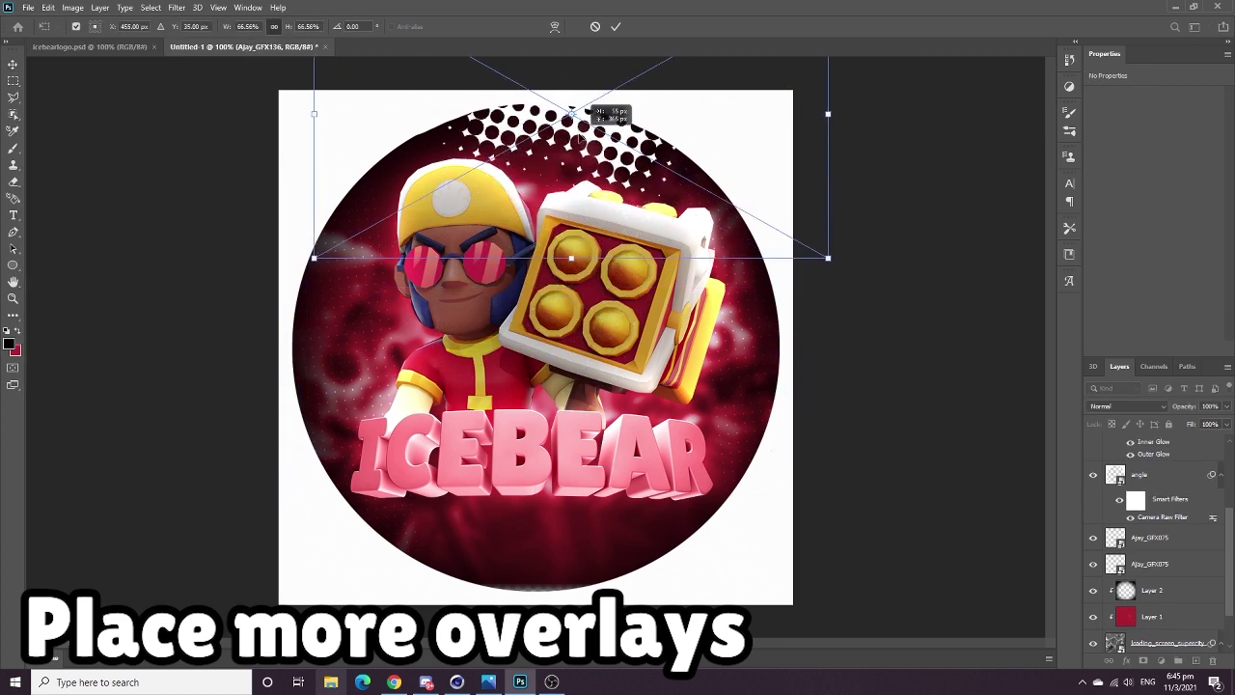
drag(579, 118, 568, 105)
click(1125, 409)
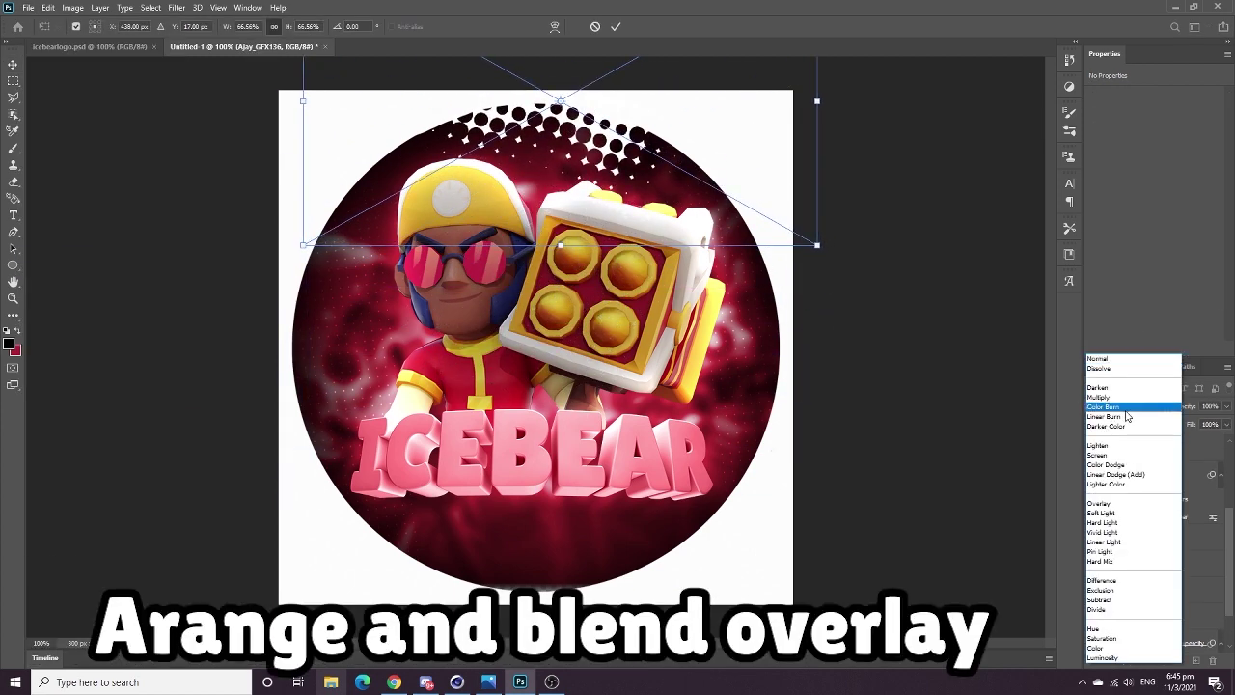
click(1123, 509)
drag(636, 164, 627, 162)
click(616, 27)
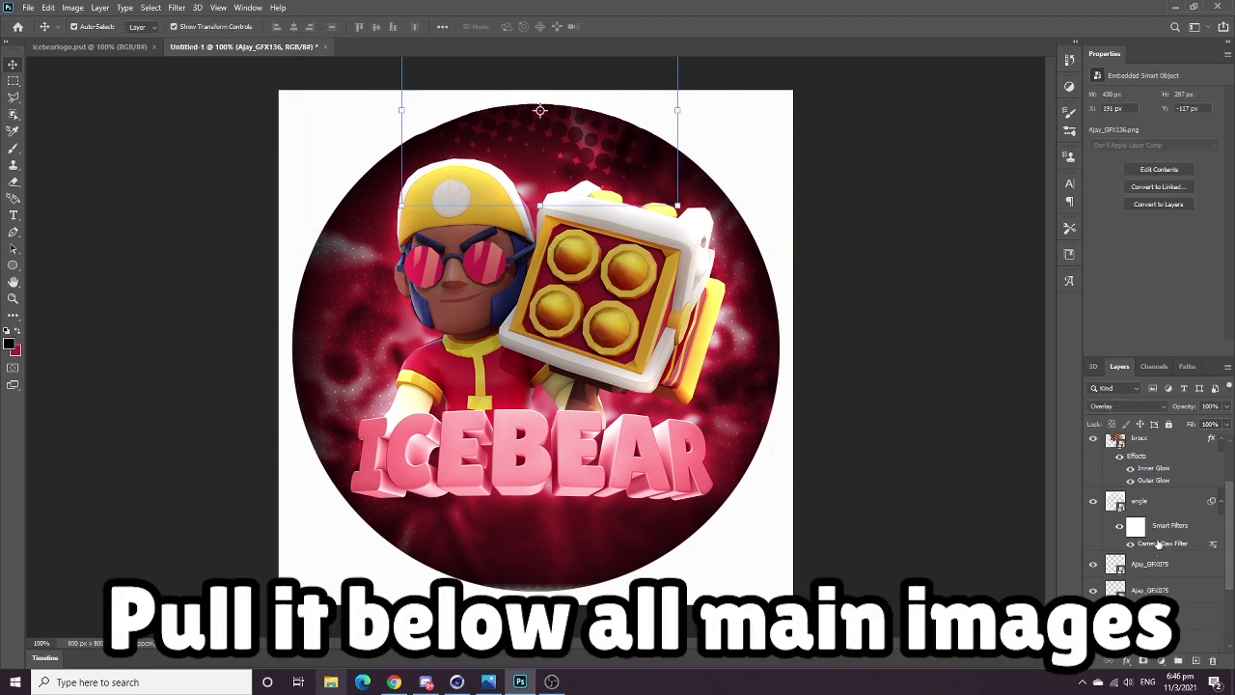
scroll(1152, 579, up, 5)
drag(1156, 458, 1142, 483)
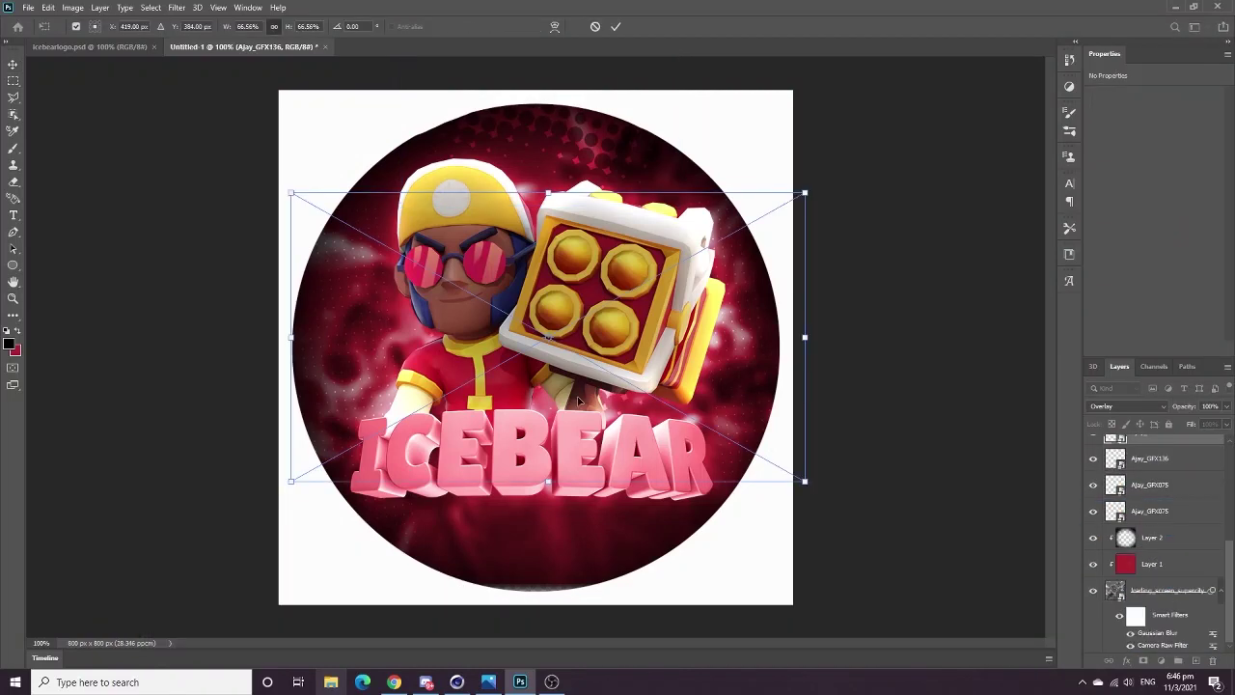
Step: Rotate the second Ajay_GFX136 overlay to -33° and position it at the lower edge of the circle
drag(577, 396, 541, 676)
drag(815, 439, 650, 382)
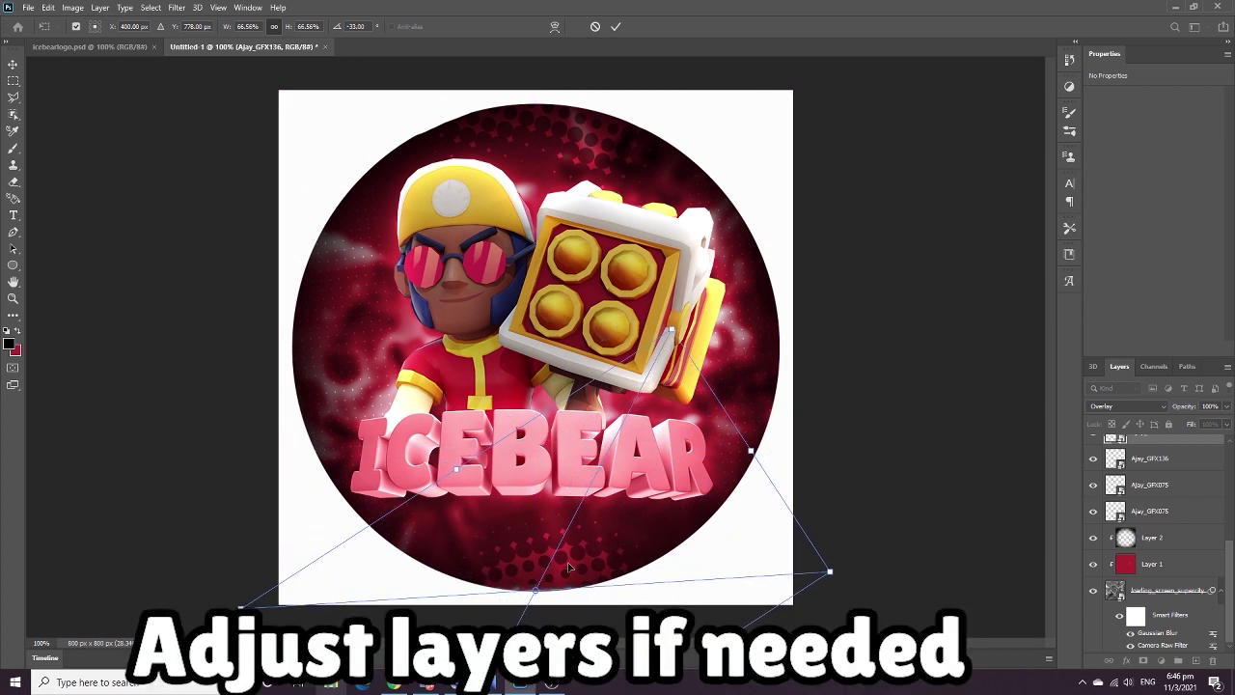
drag(571, 567, 572, 580)
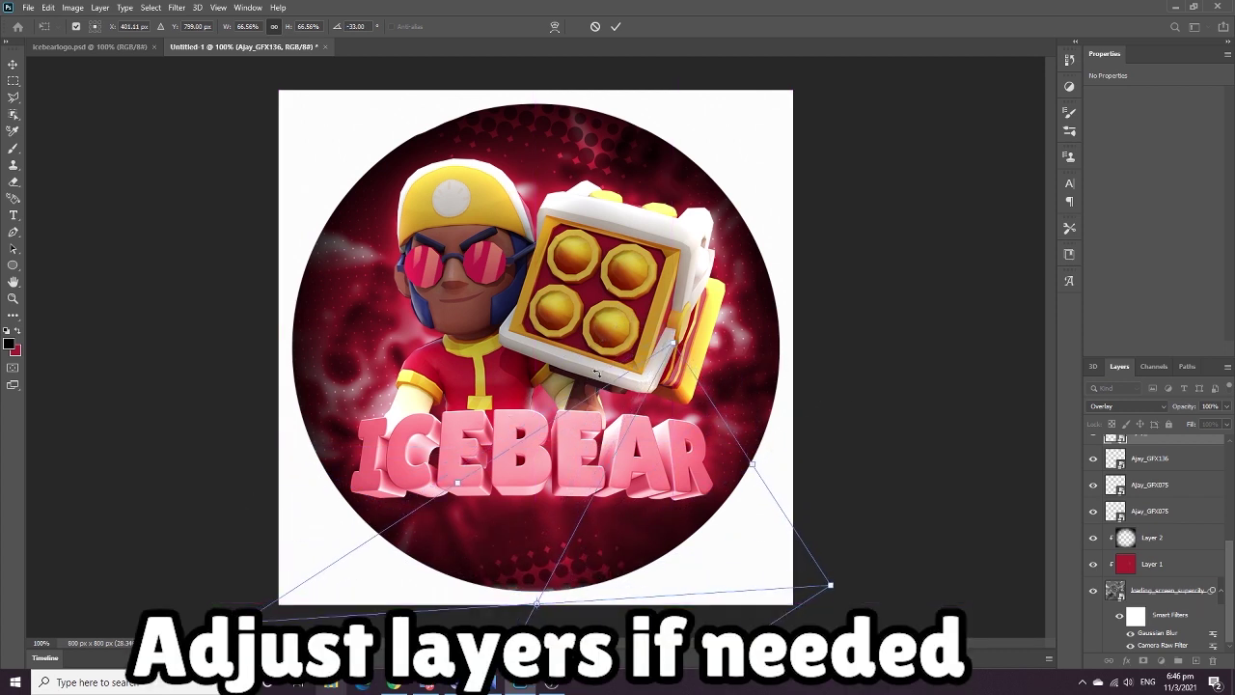
click(614, 26)
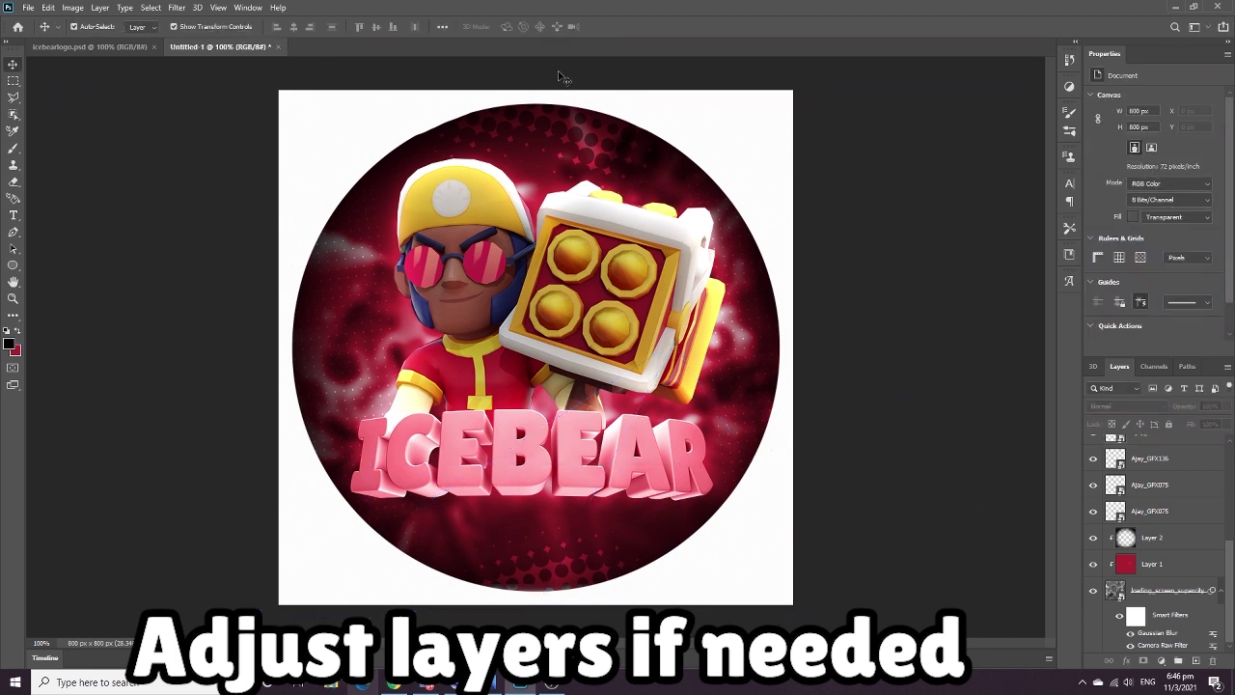
Step: Apply the Camera Raw Filter to the character layer with Exposure +0.30 and Contrast +15
click(517, 344)
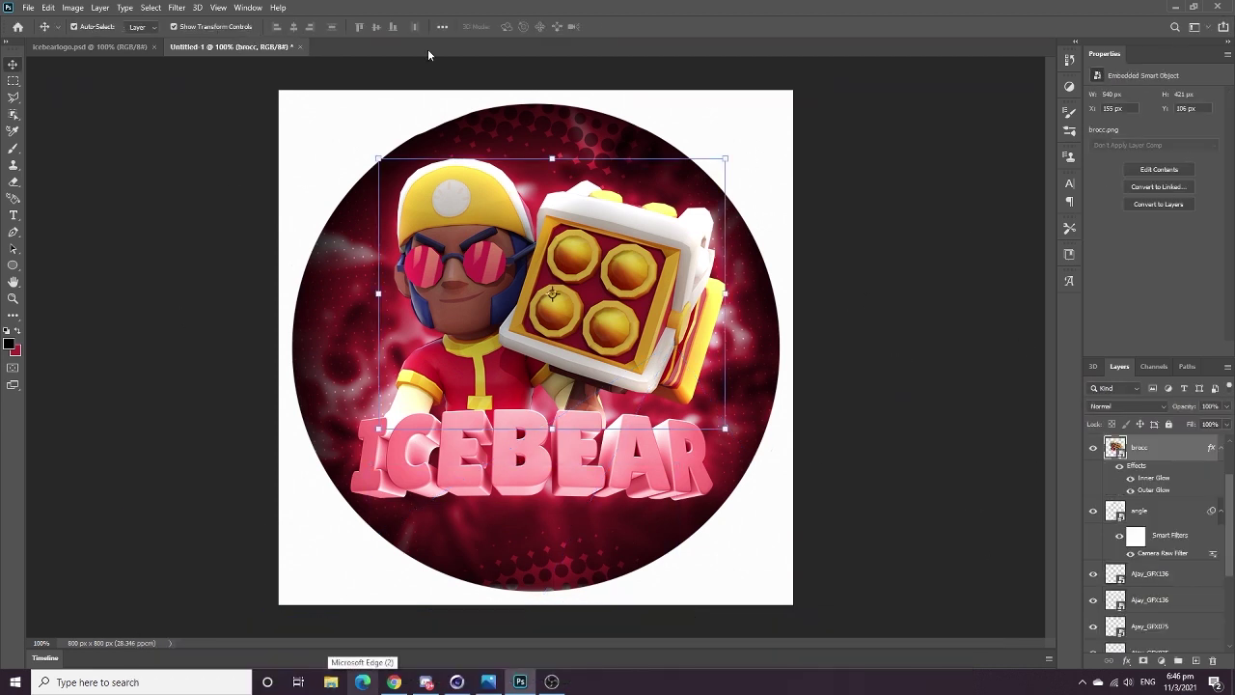
click(176, 7)
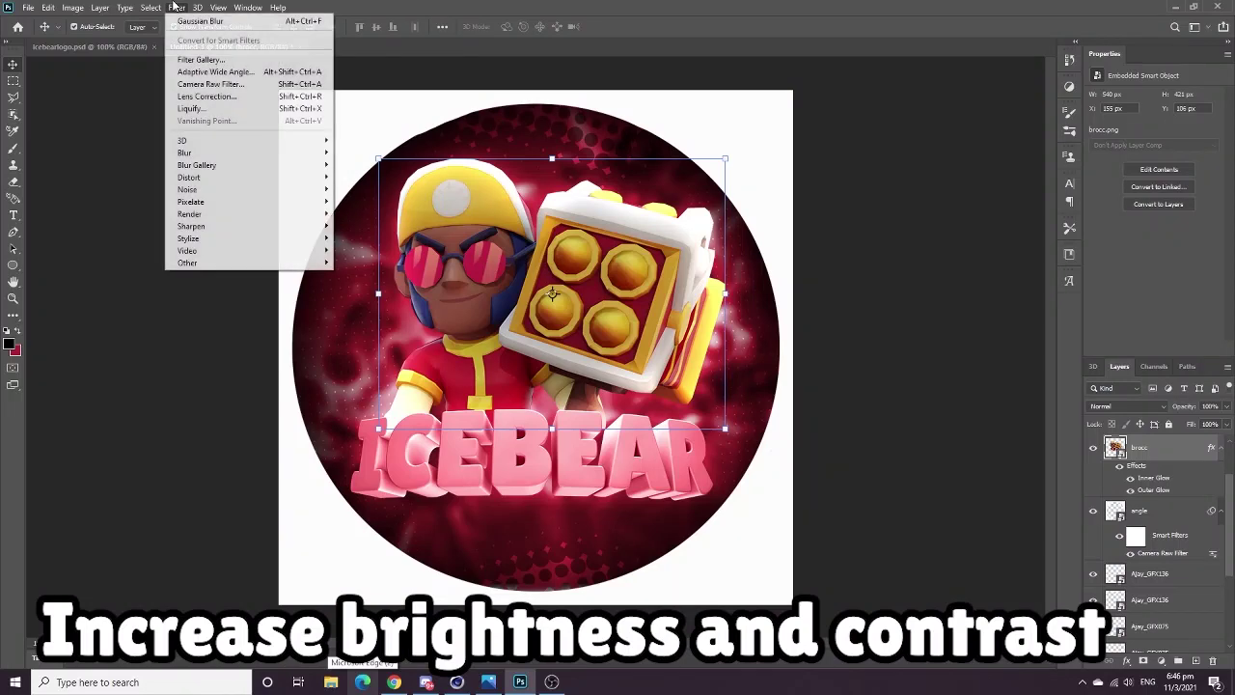
click(193, 87)
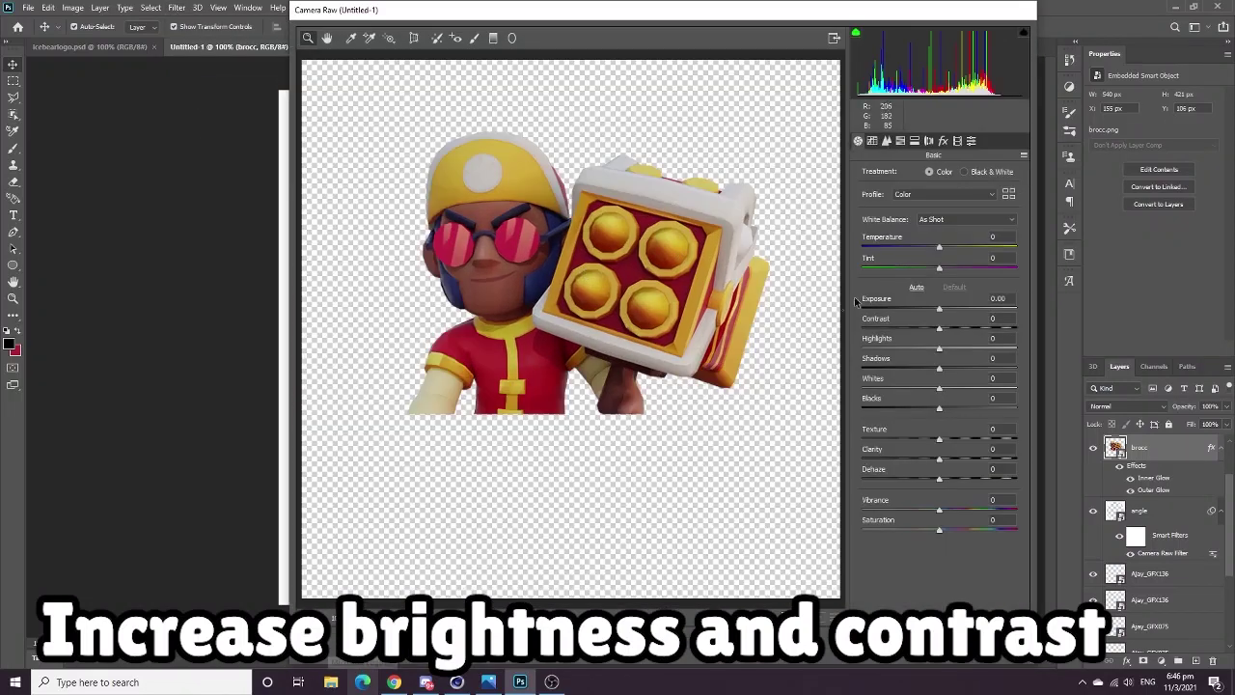
drag(949, 308, 951, 331)
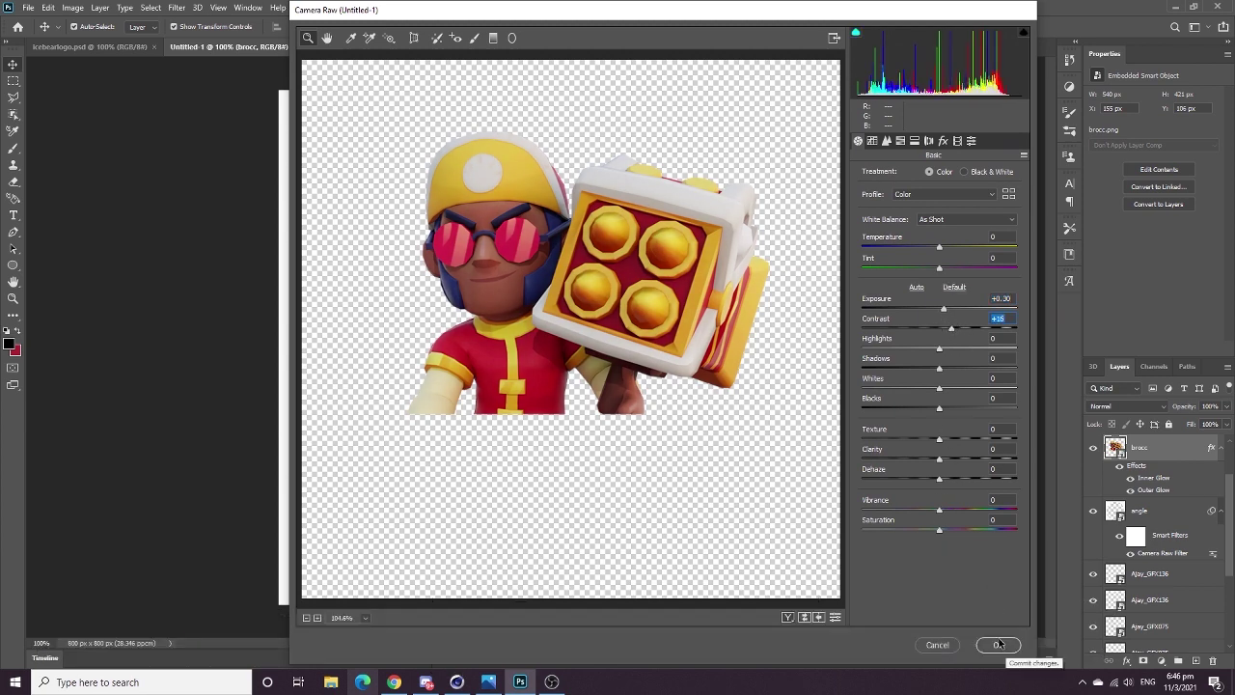
click(999, 642)
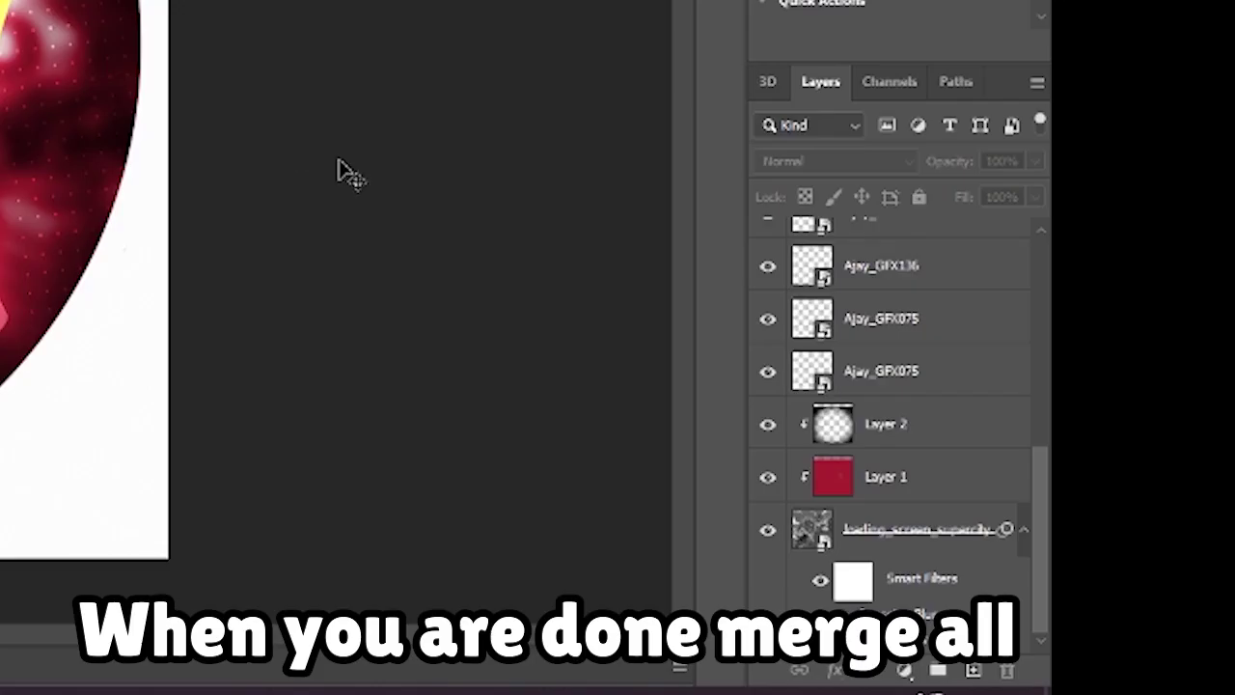
Step: Merge all visible layers of the logo into one layer
click(919, 268)
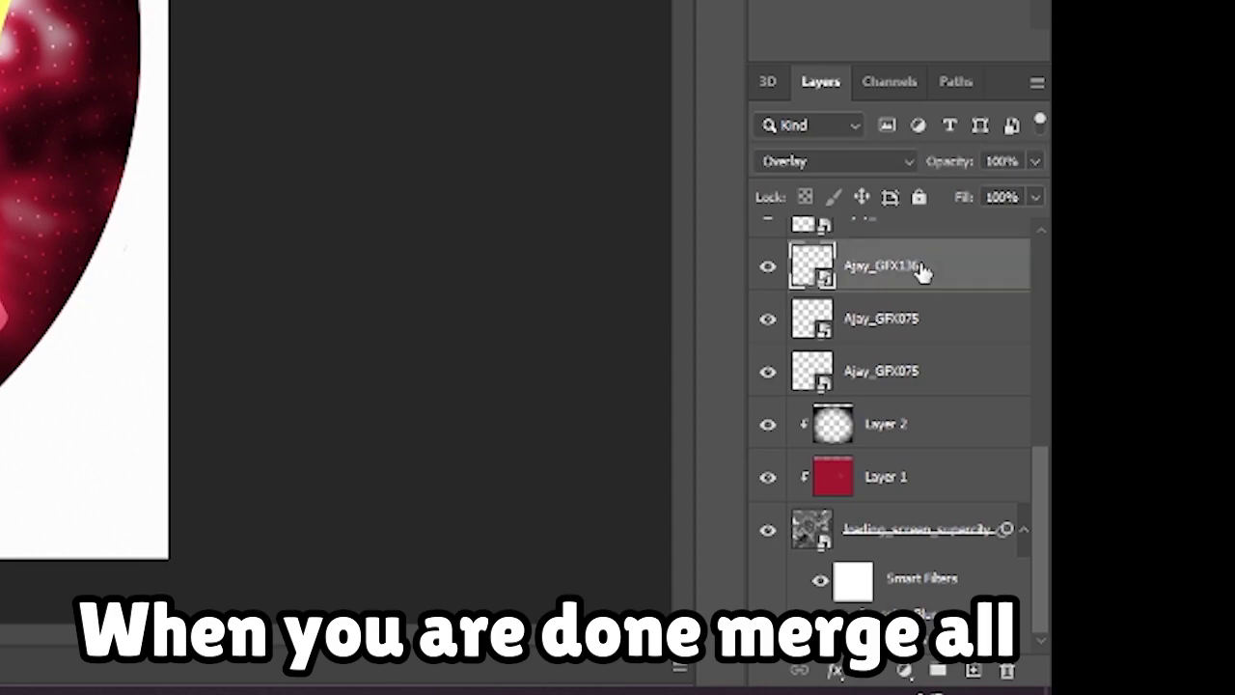
right_click(919, 268)
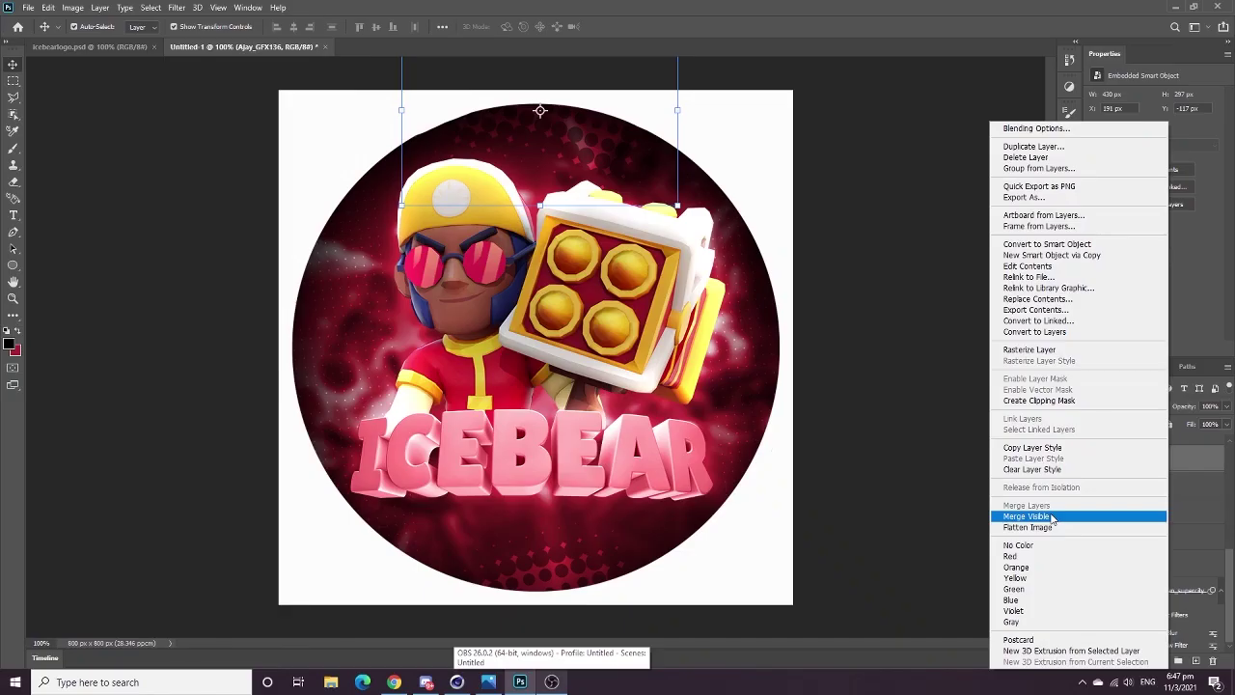
click(724, 381)
Step: Adjust the merged logo with the Camera Raw Filter: Contrast +9, Highlights -5, Shadows -8, Texture +6 and Clarity +1
click(175, 8)
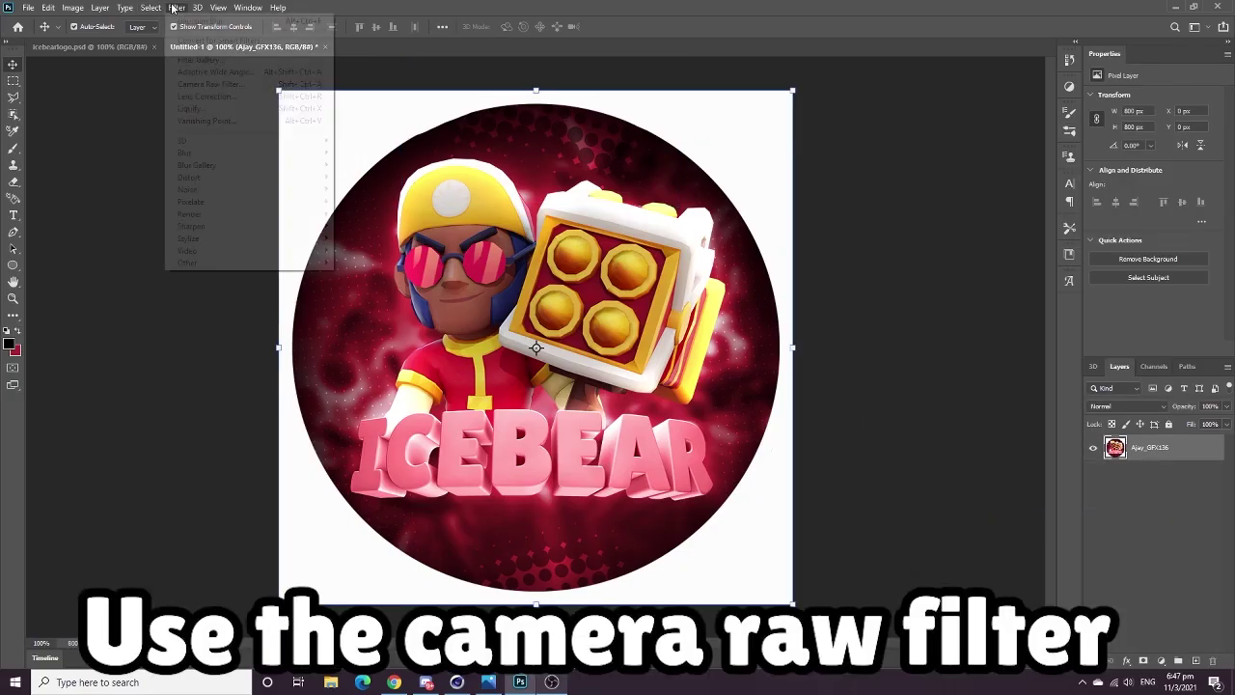
click(193, 85)
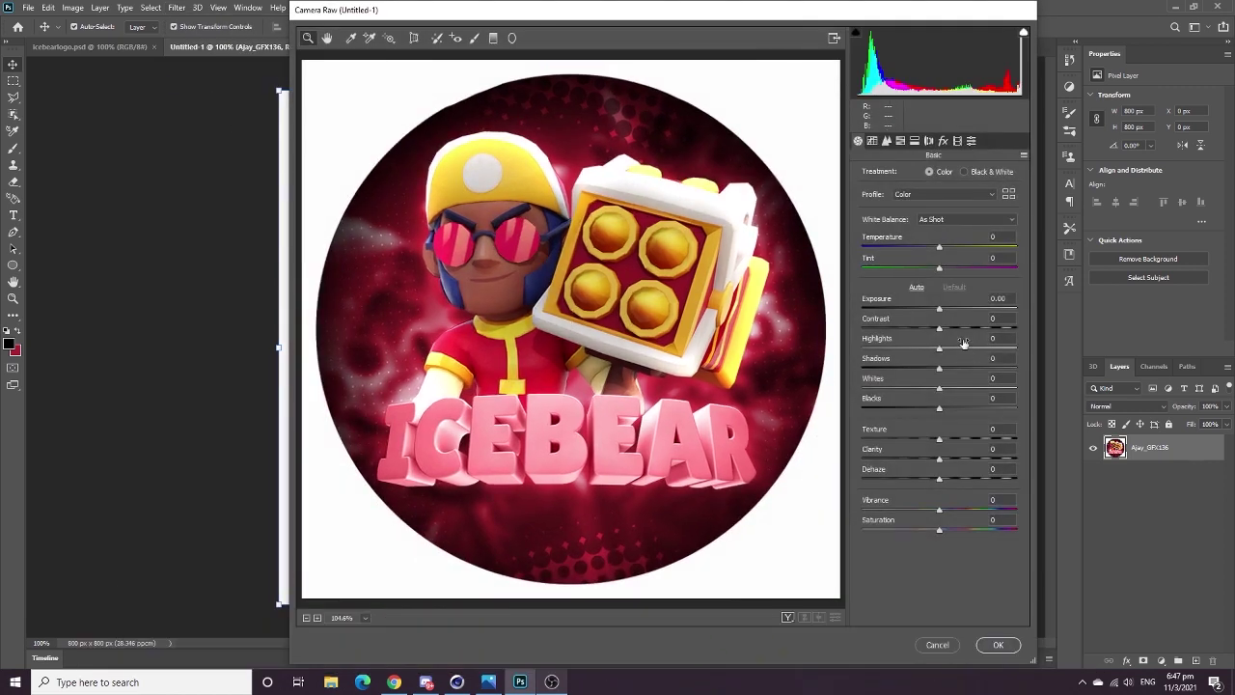
mouse_move(942, 329)
mouse_down()
mouse_move(948, 318)
mouse_move(924, 369)
mouse_move(937, 349)
mouse_up()
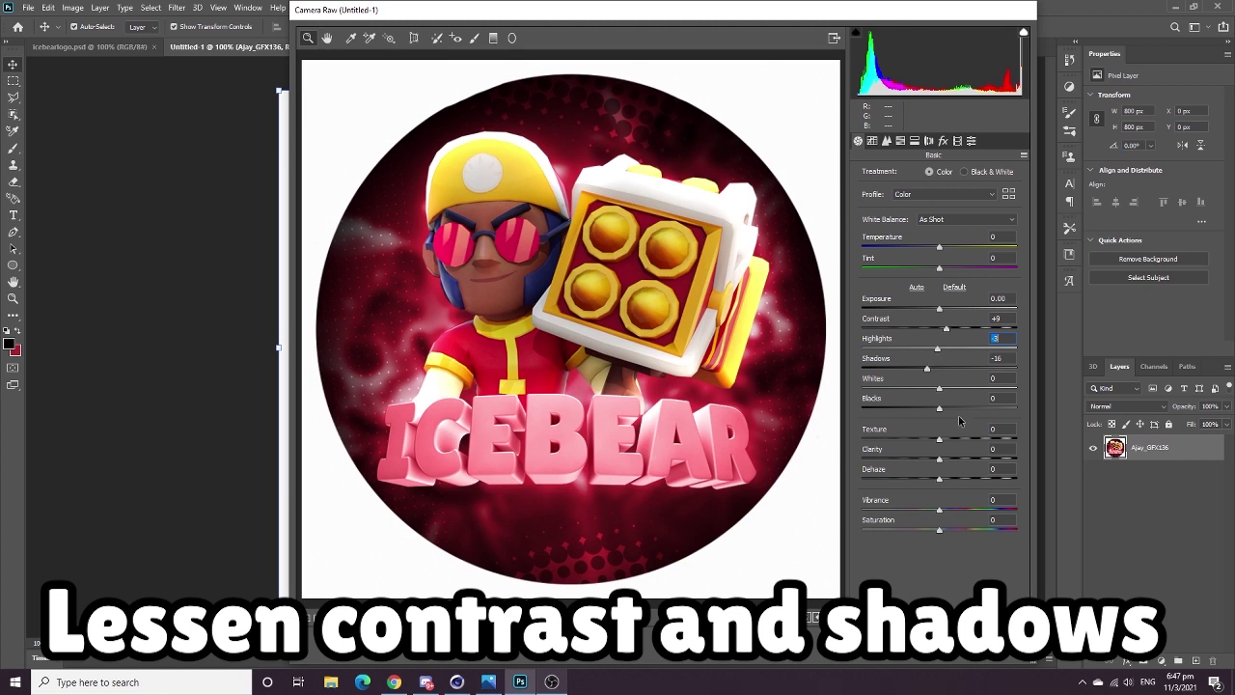
mouse_move(953, 439)
mouse_down()
mouse_move(942, 461)
mouse_move(945, 444)
mouse_up()
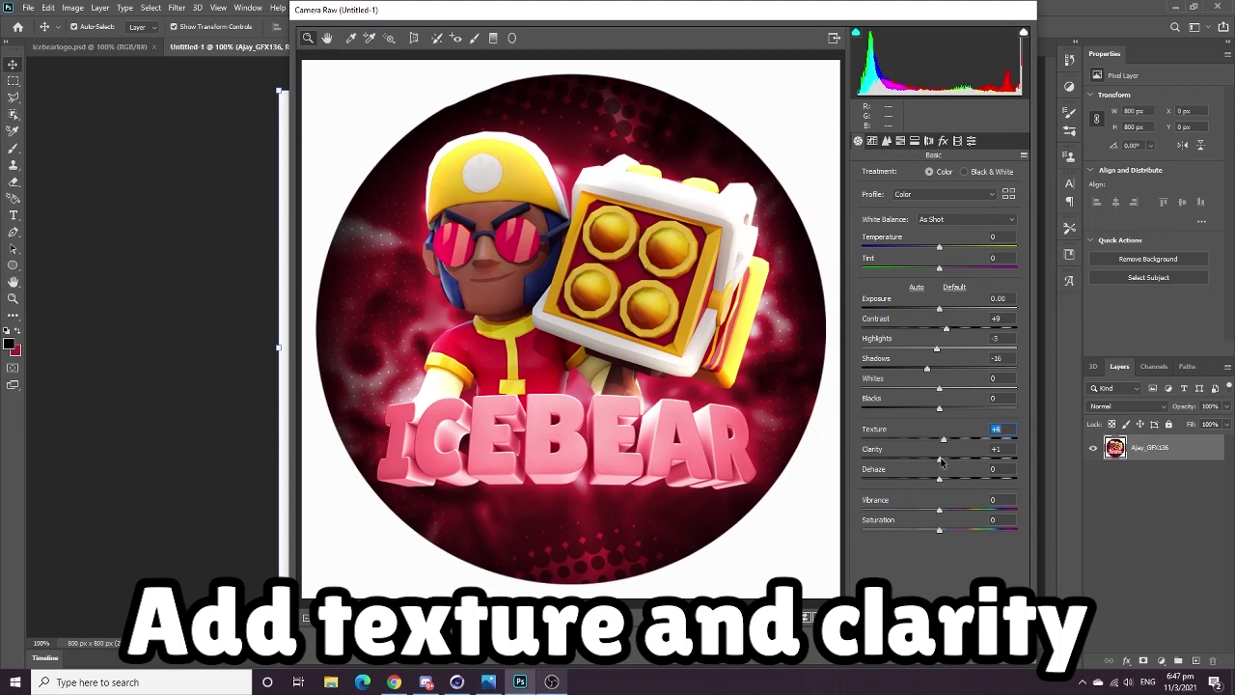
drag(937, 369, 935, 349)
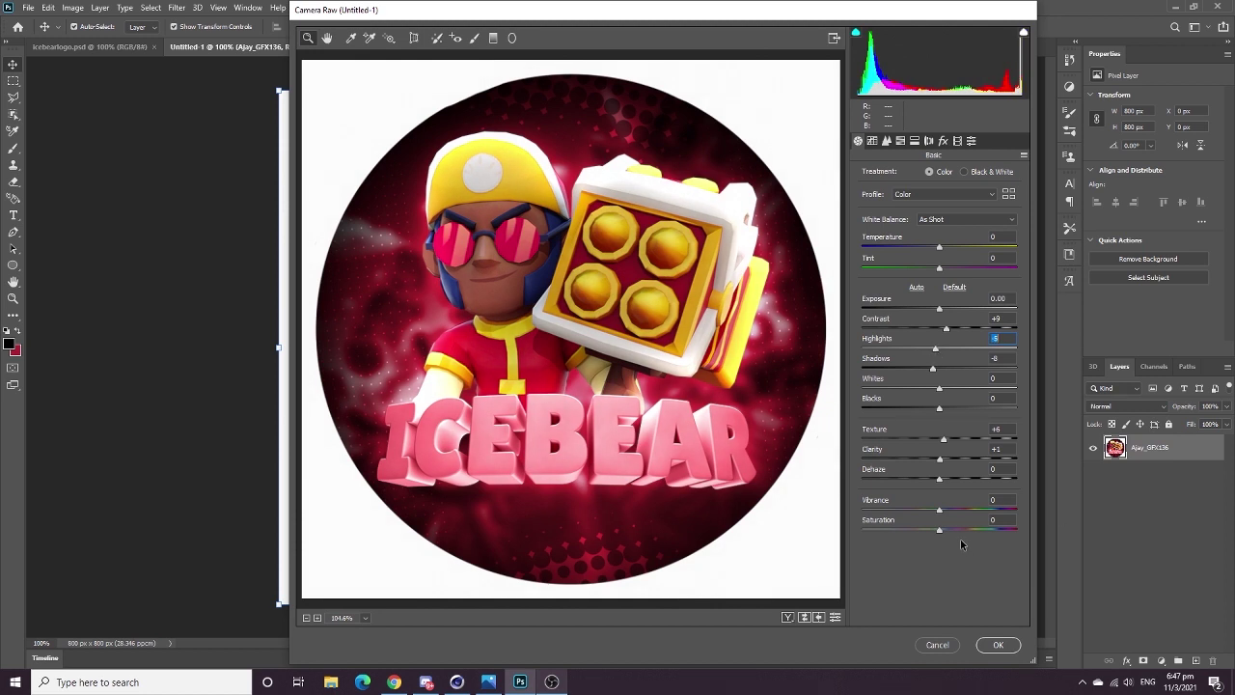
drag(950, 516, 947, 516)
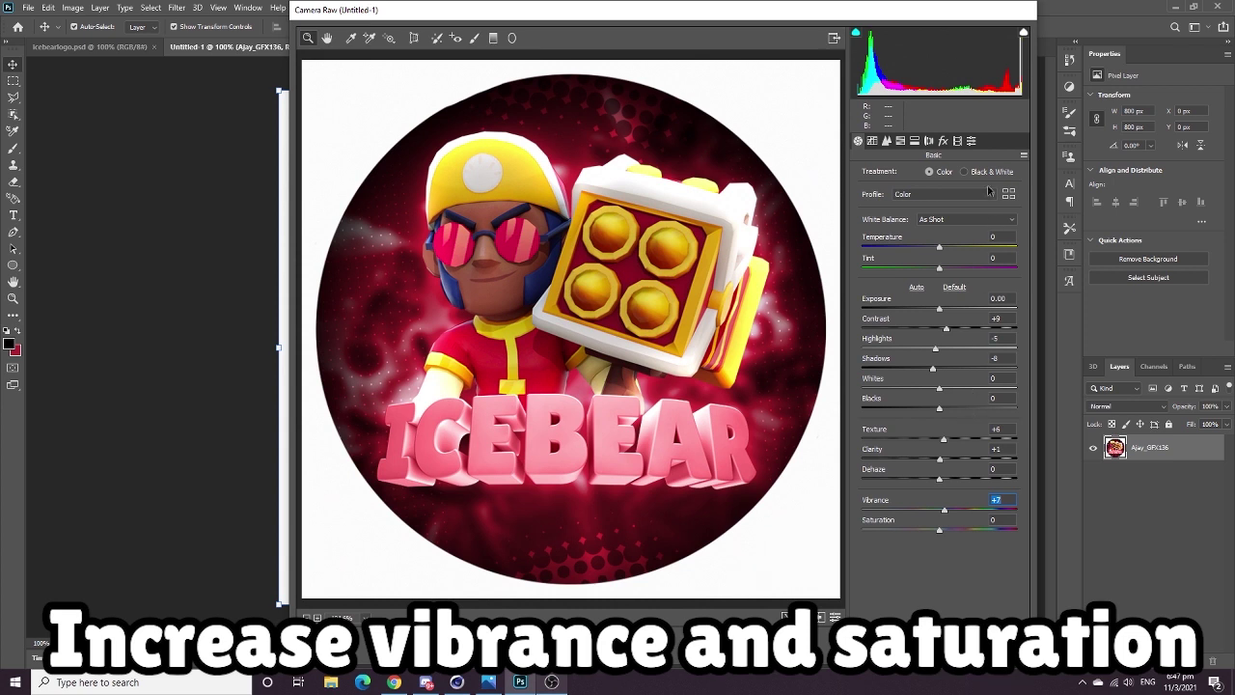
drag(938, 377, 939, 376)
click(935, 368)
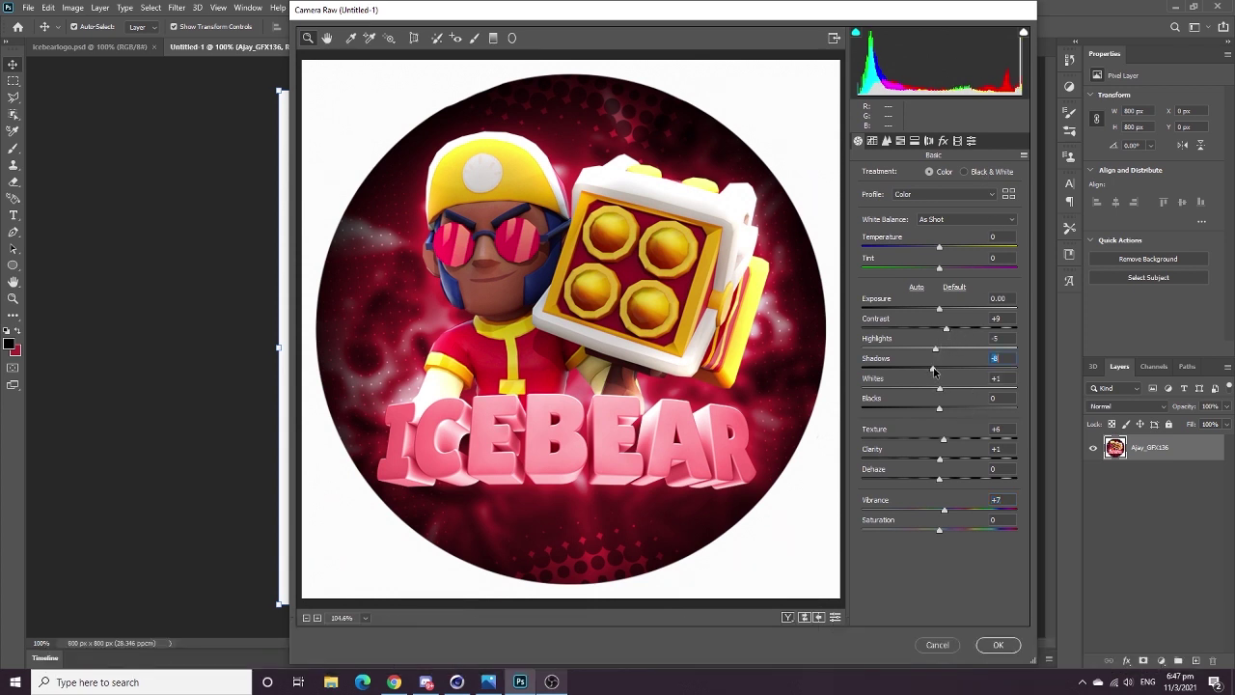
Step: Add the Light sharpening preset and a vignetting preset to the merged logo in Camera Raw
click(972, 141)
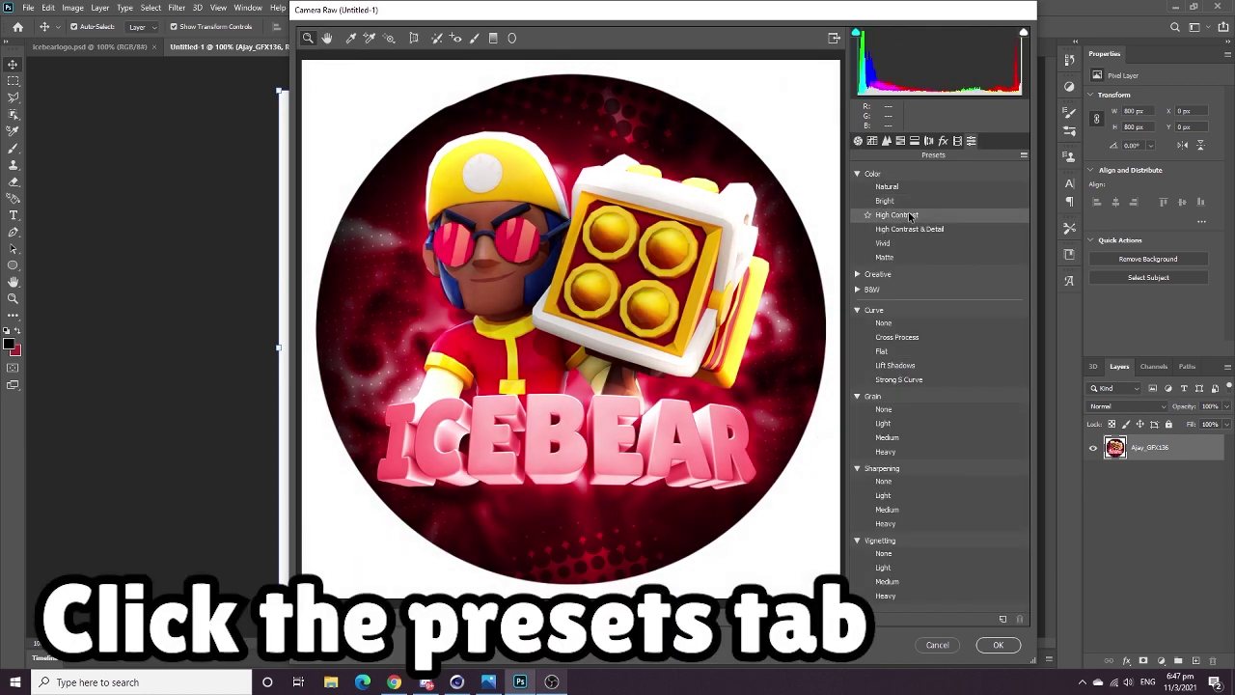
click(897, 364)
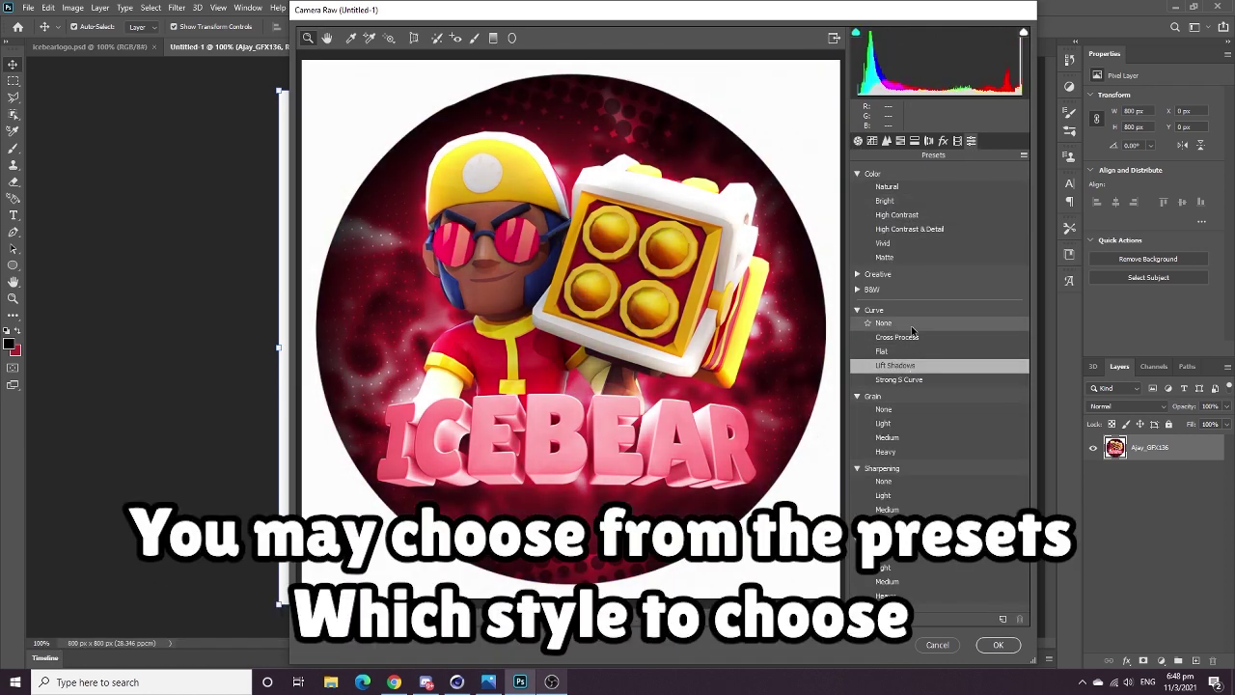
click(890, 497)
Step: Set the tone curve to Highlights +9, Lights -5, Darks -2 and Shadows +6, and apply the Camera Raw Filter
click(871, 140)
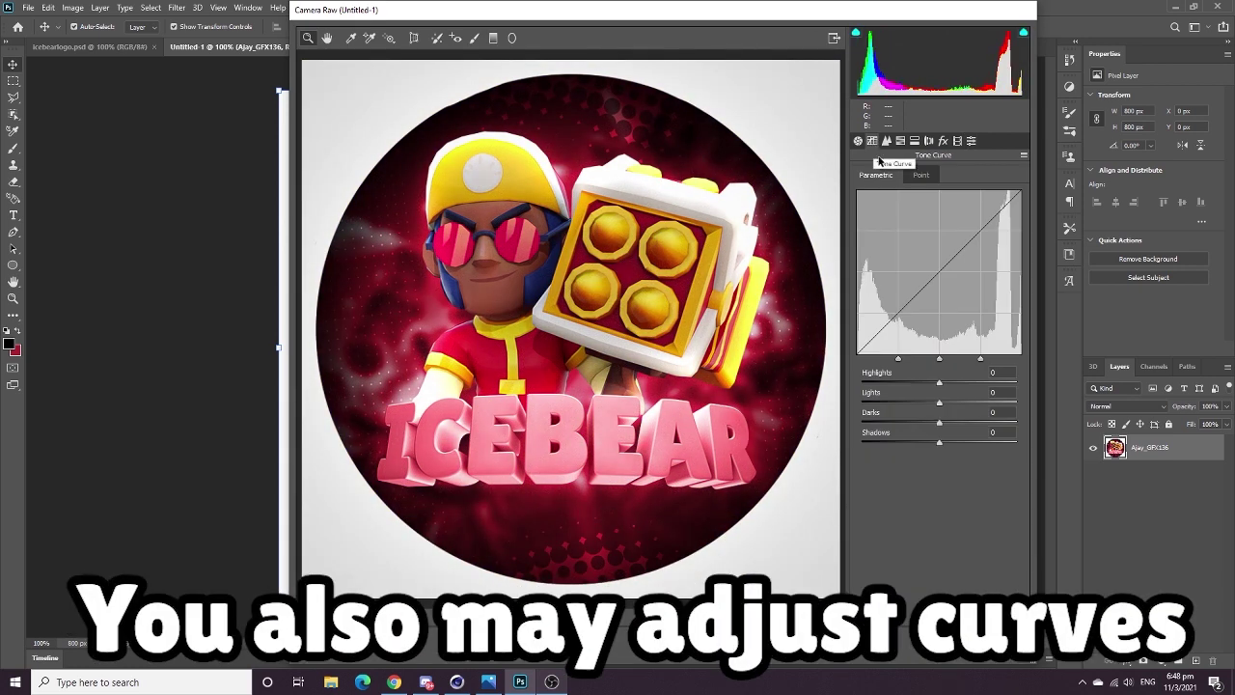
drag(951, 382, 942, 445)
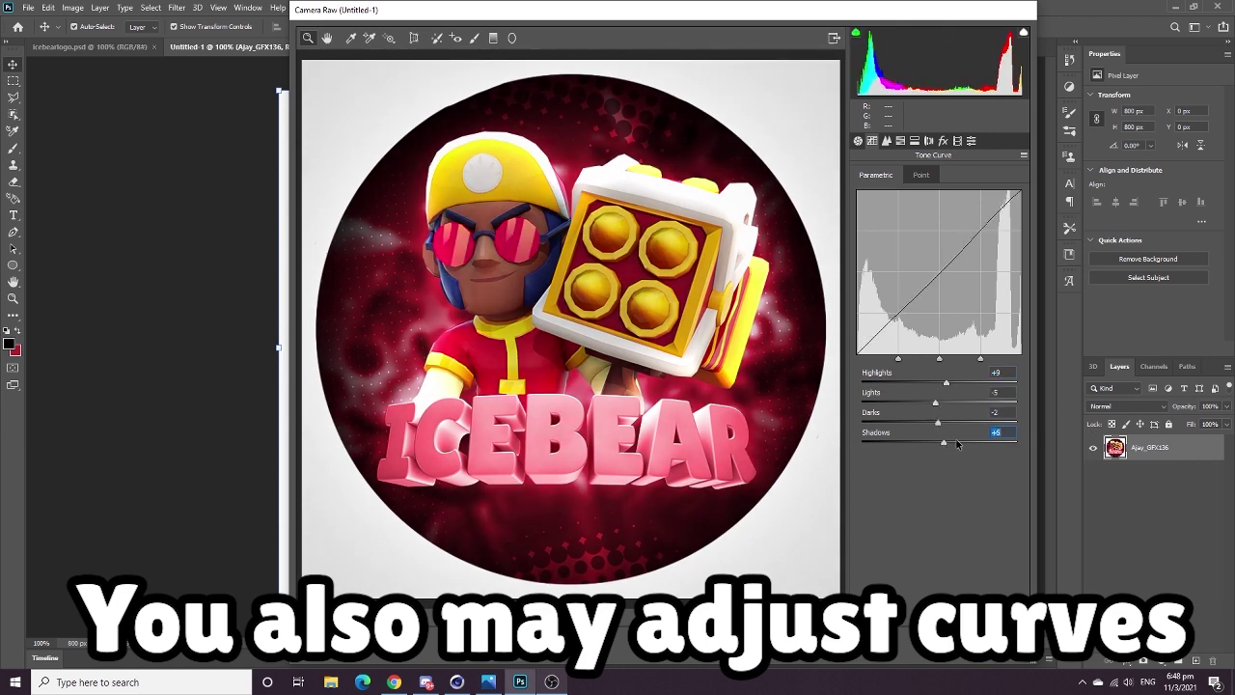
click(998, 643)
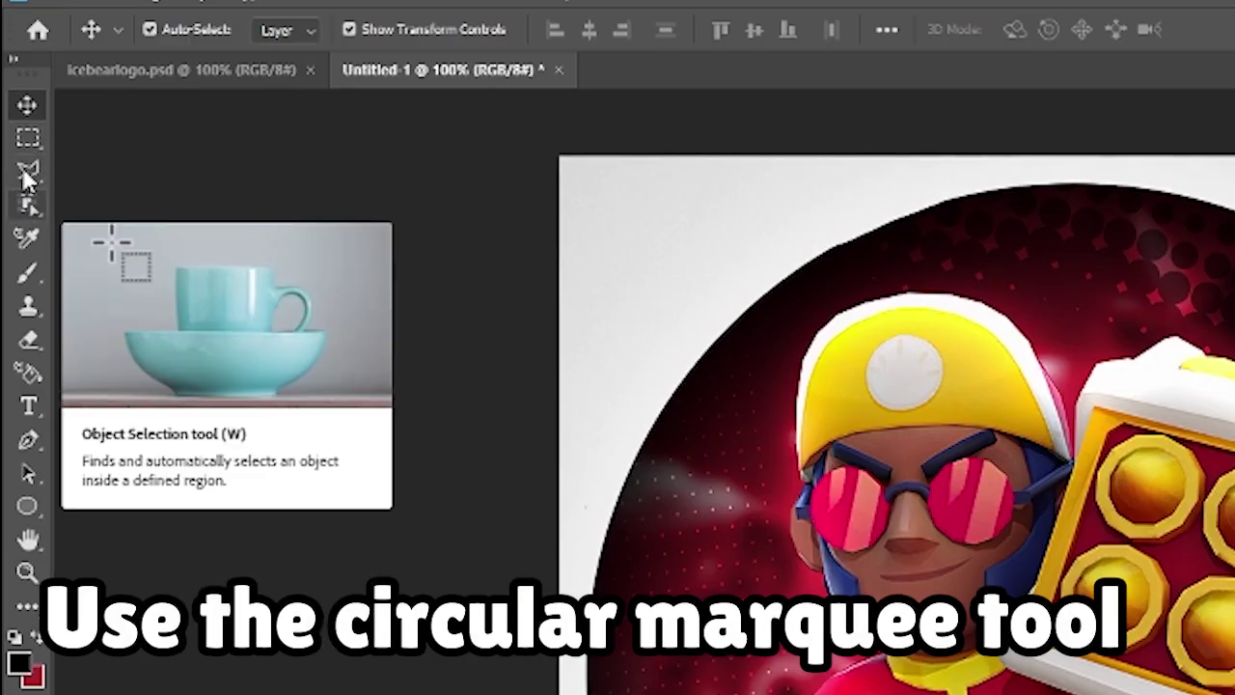
Step: Select the circular logo with the Elliptical Marquee tool, about 754 by 753 px
click(28, 174)
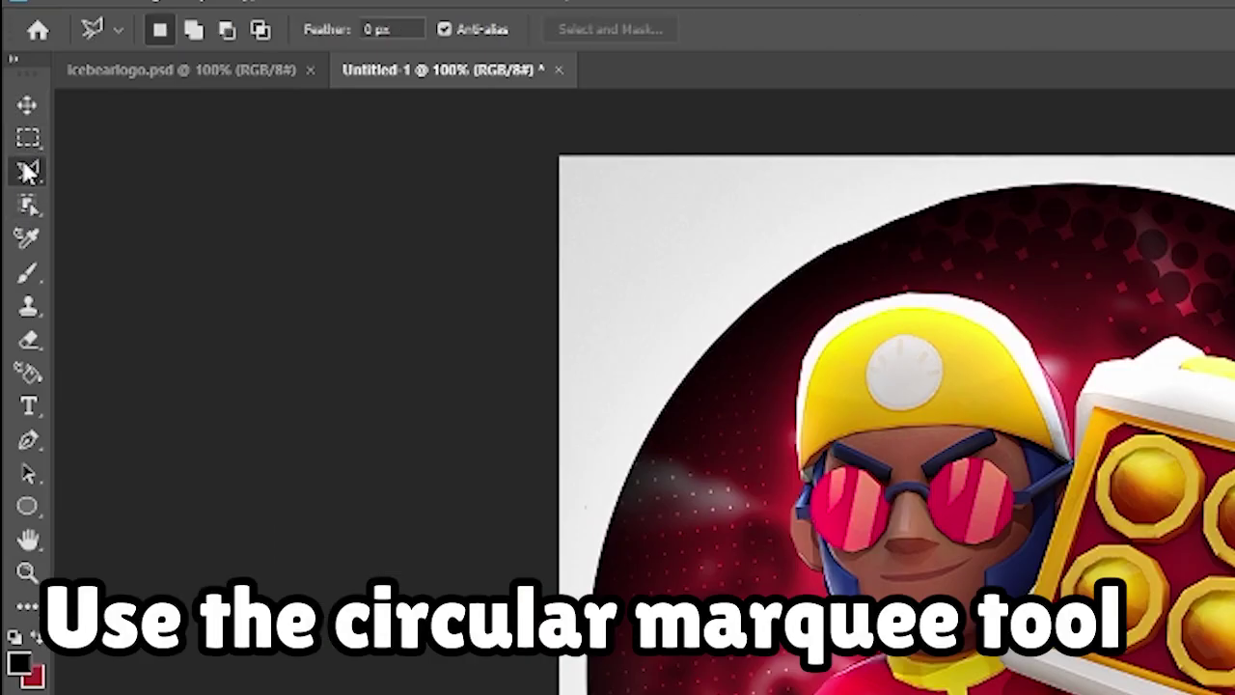
click(28, 141)
click(82, 164)
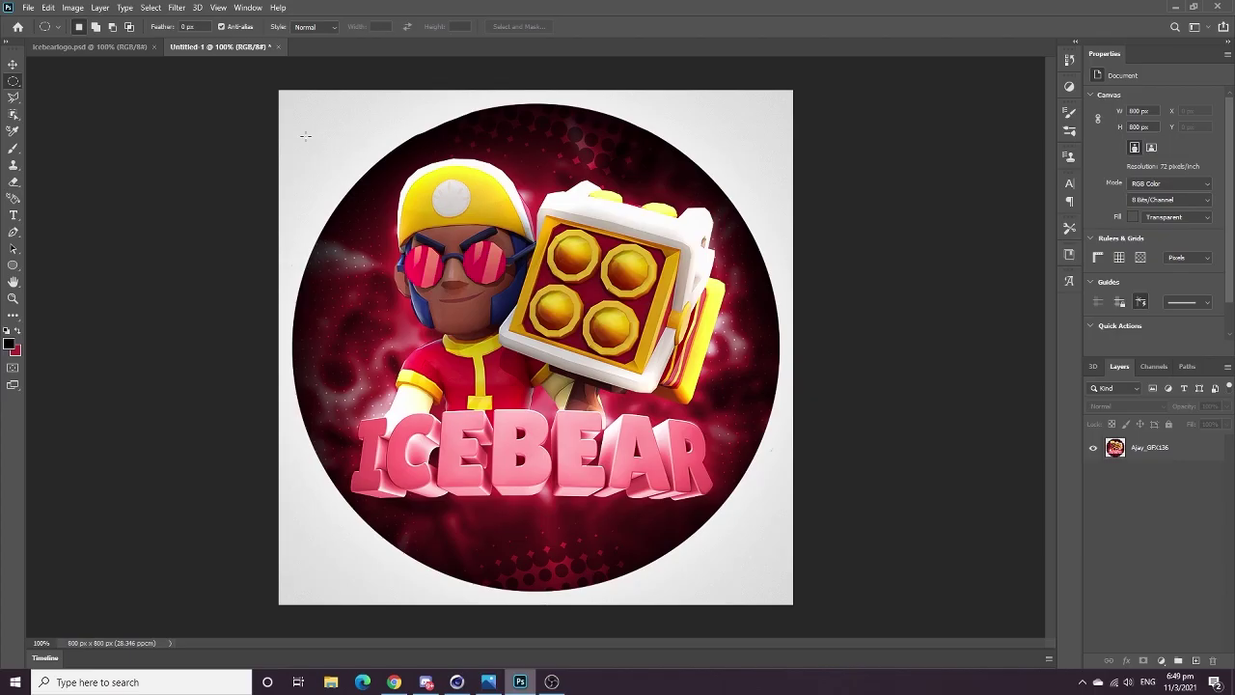
drag(292, 133, 722, 556)
key(ctrl+d)
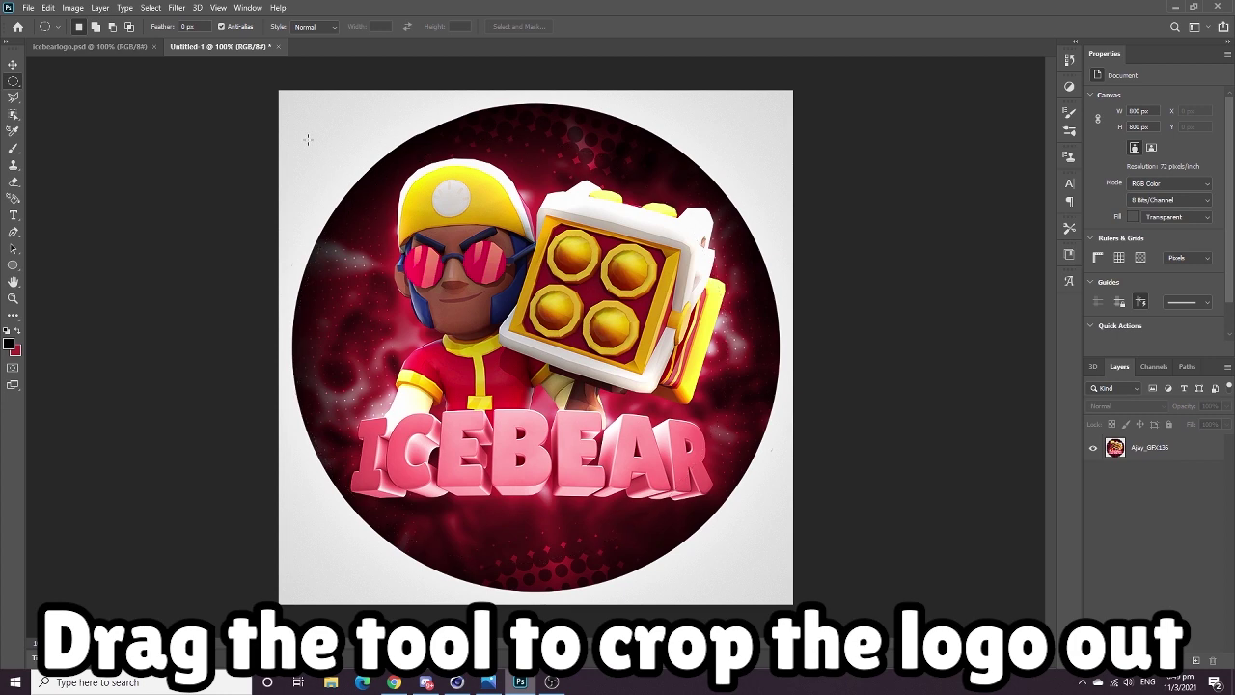
drag(293, 105, 778, 590)
Step: Copy the selected circle onto a new layer and hide the original Ajay_GFX136 layer
click(1137, 454)
key(ctrl+c)
key(ctrl+v)
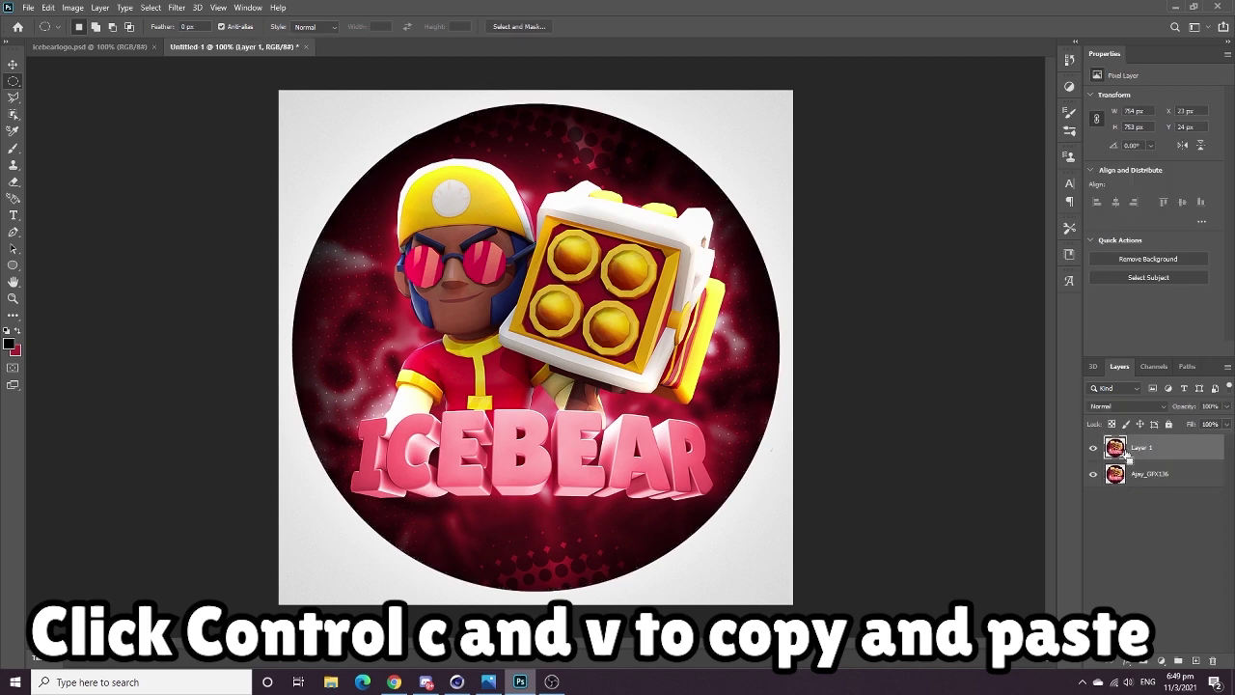
click(1094, 476)
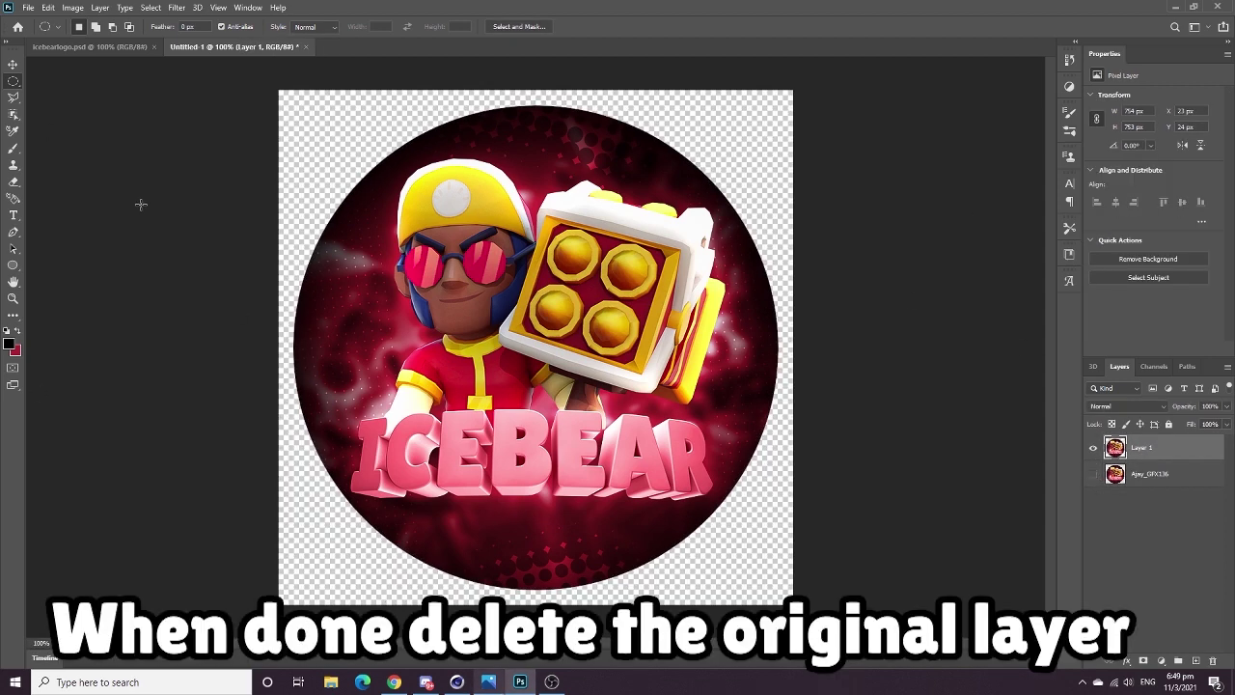
click(12, 64)
click(240, 267)
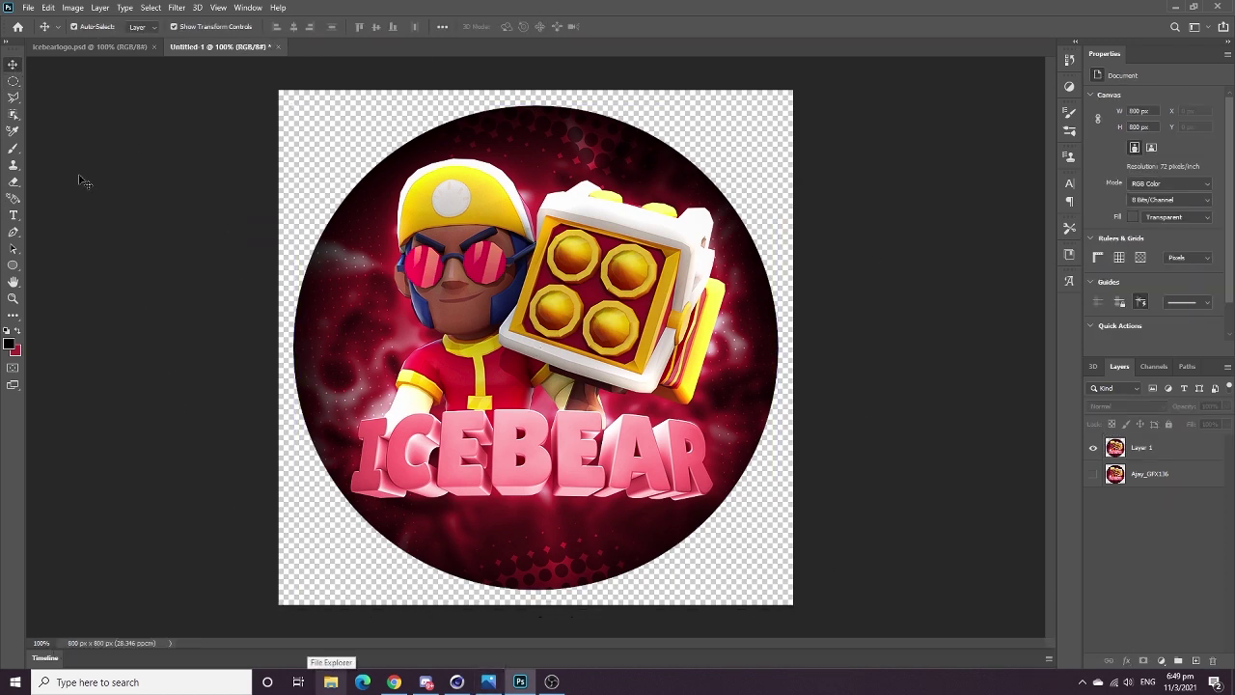
Step: Export the finished circular logo as a PNG
click(29, 8)
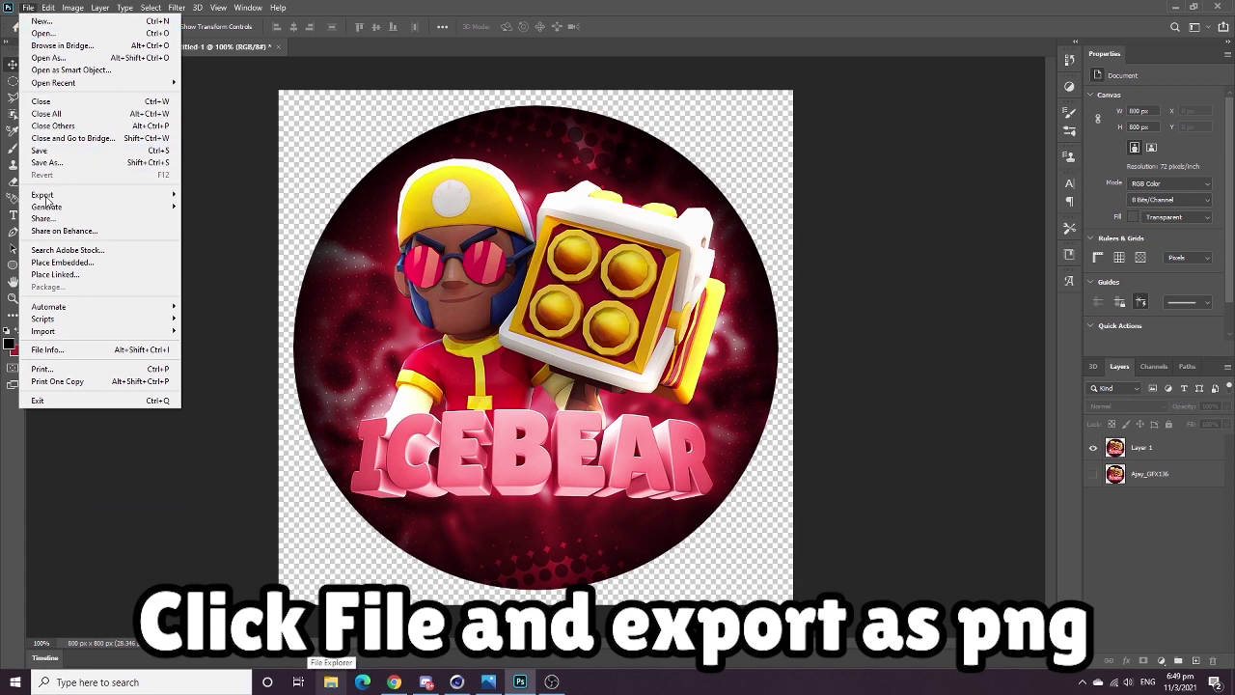
mouse_move(42, 198)
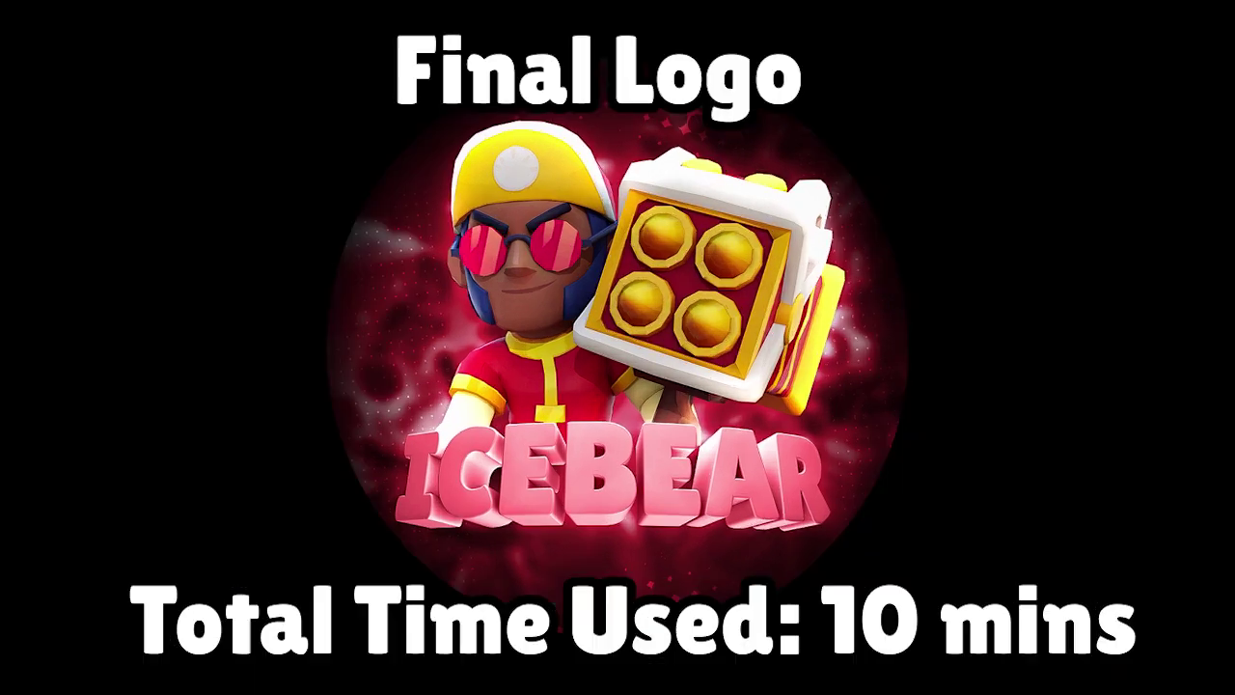